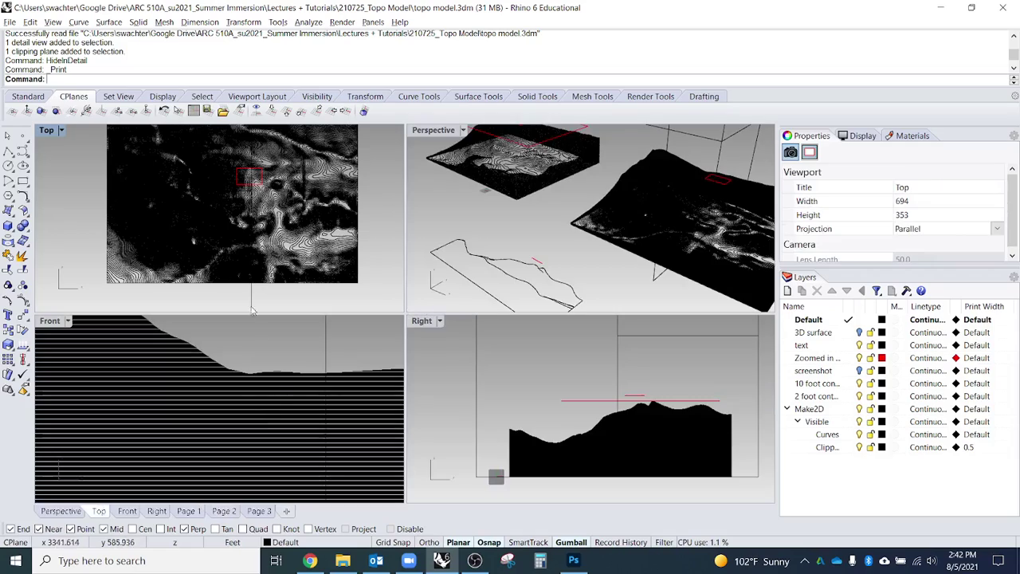
Step: Open the Page 2 layout and select its detail view to check the scale value
left_click(263, 512)
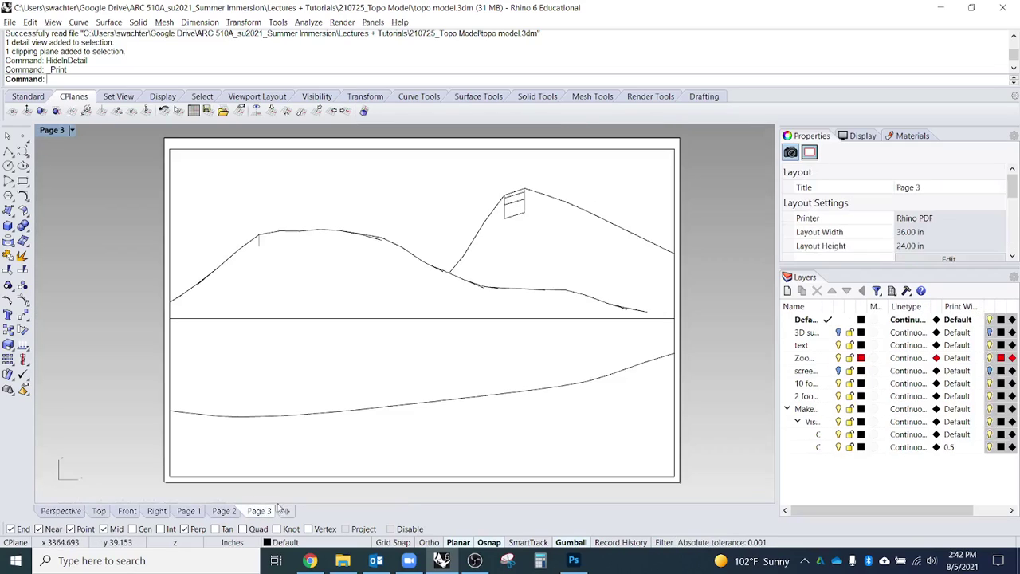
left_click(219, 513)
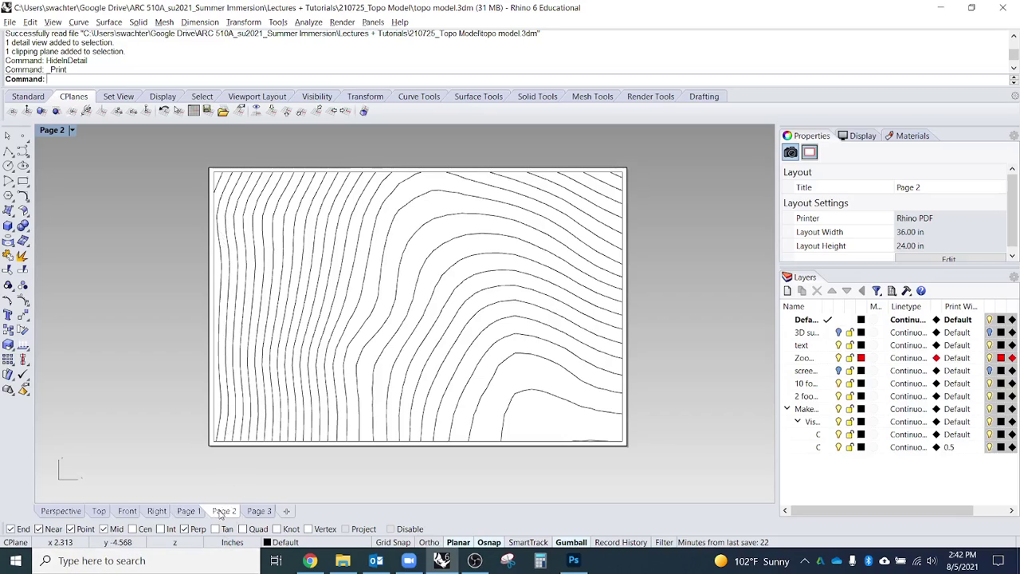
left_click(223, 412)
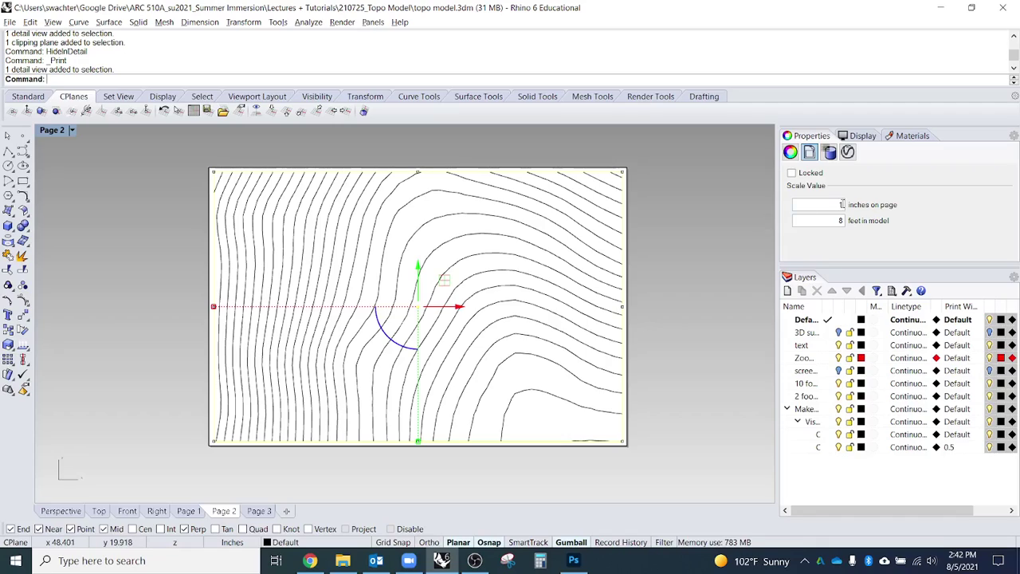
left_click(705, 294)
left_click(627, 308)
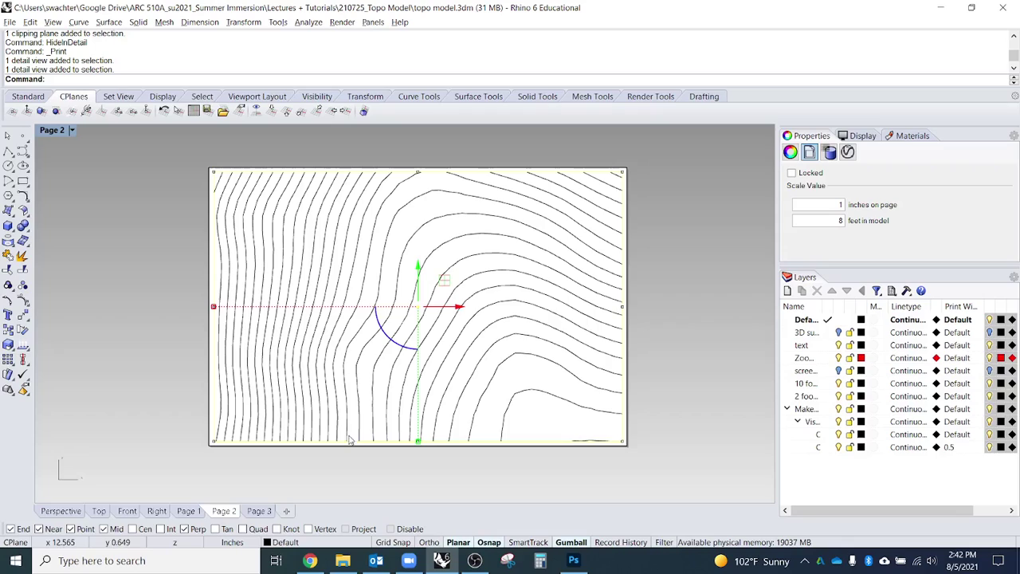
left_click(653, 435)
left_click(625, 308)
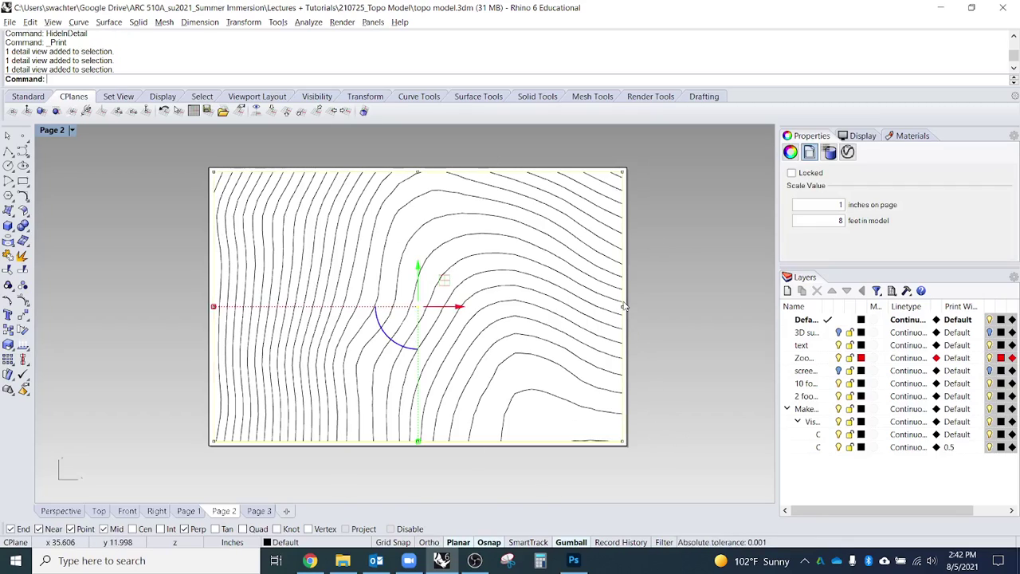
left_click(687, 288)
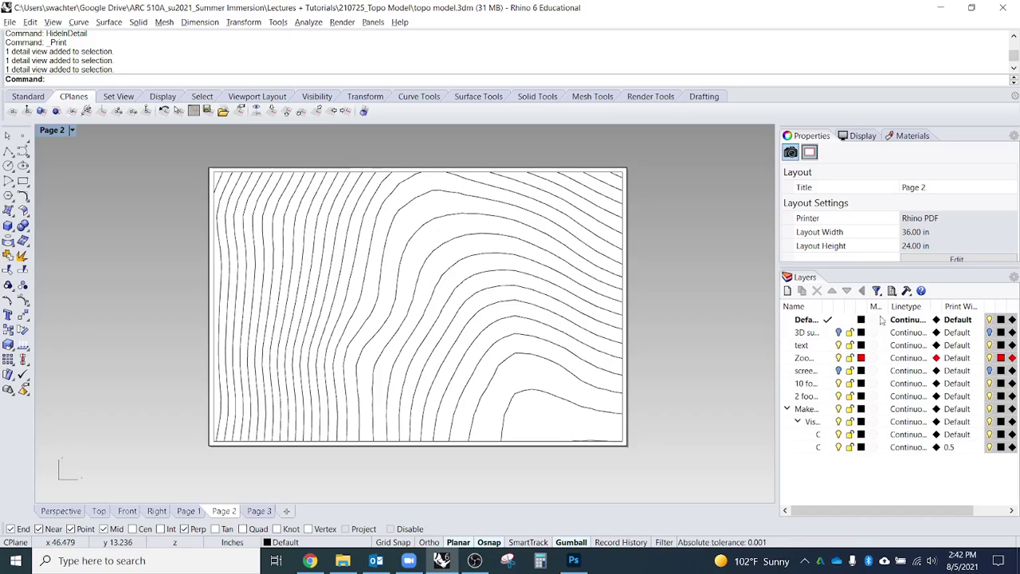
Step: Create a layer named "Labels + Scale" below the 2 foot contours layer and make it current
left_click_drag(827, 311, 871, 311)
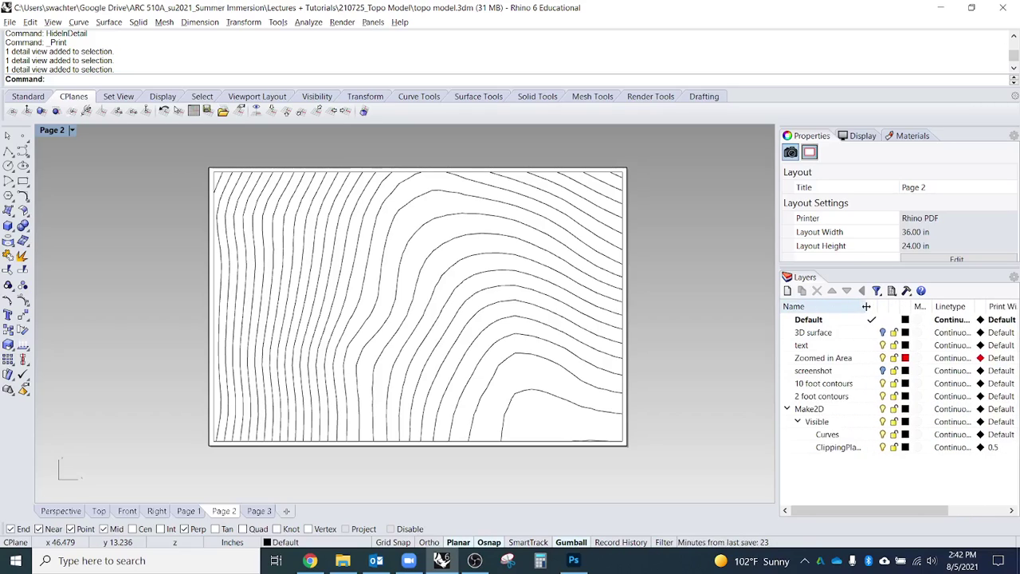
left_click(827, 398)
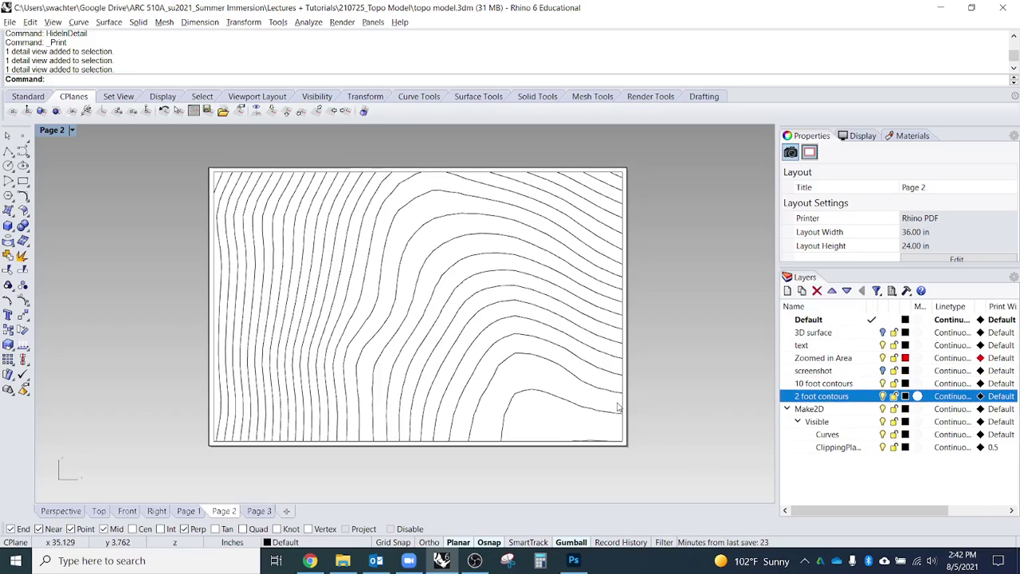
left_click(787, 290)
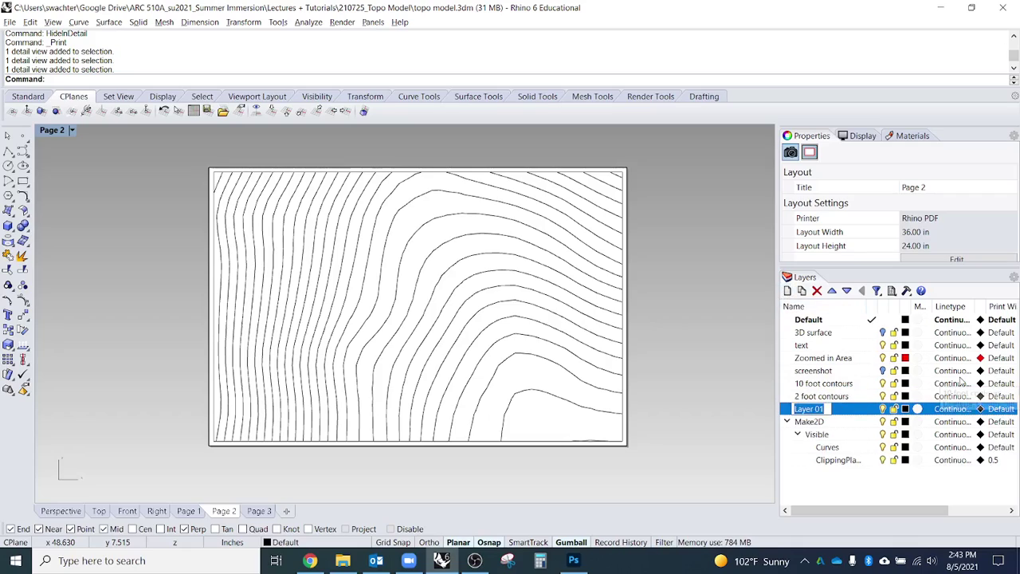
type("Labels")
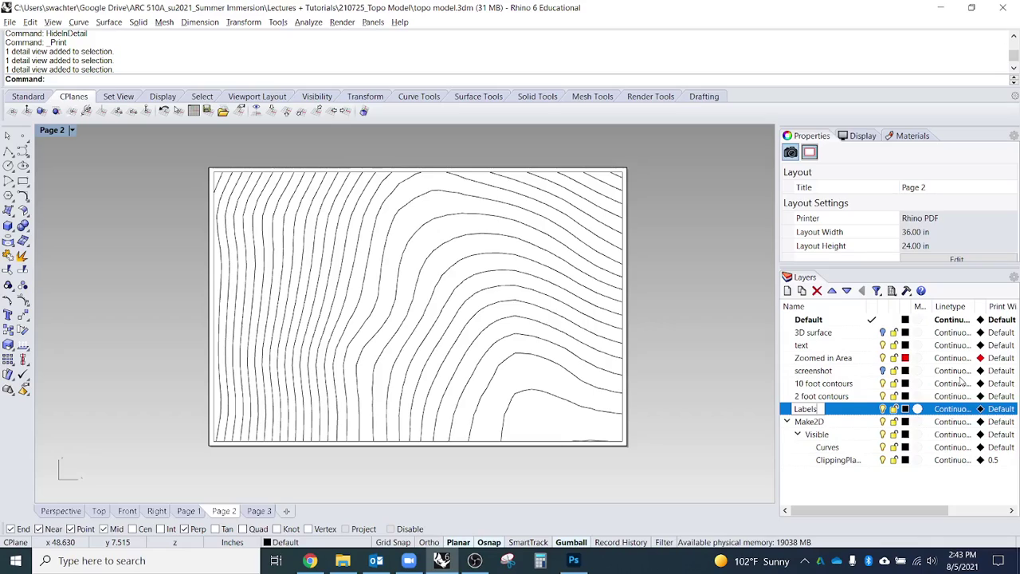
type(" + Scale")
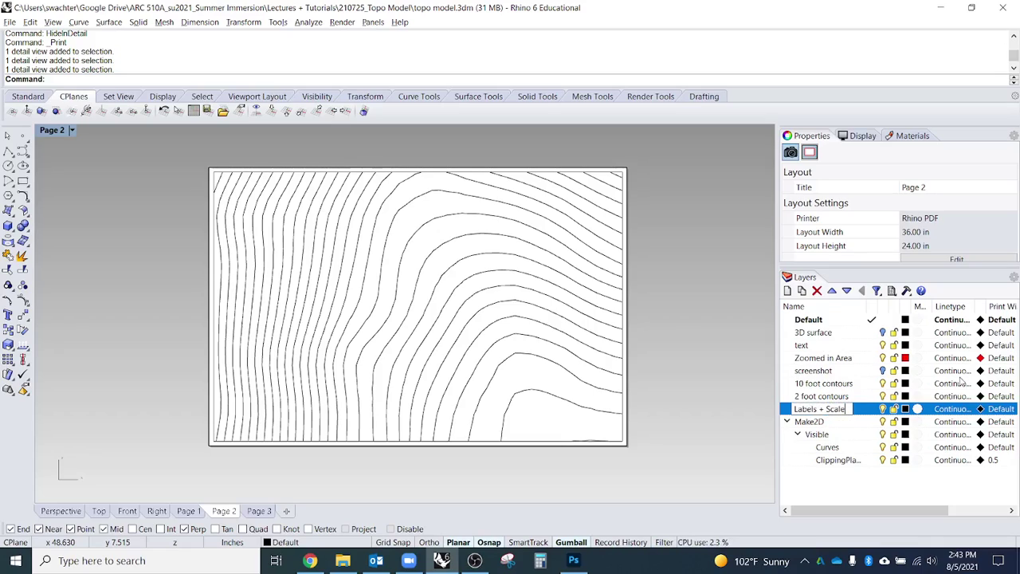
left_click(871, 409)
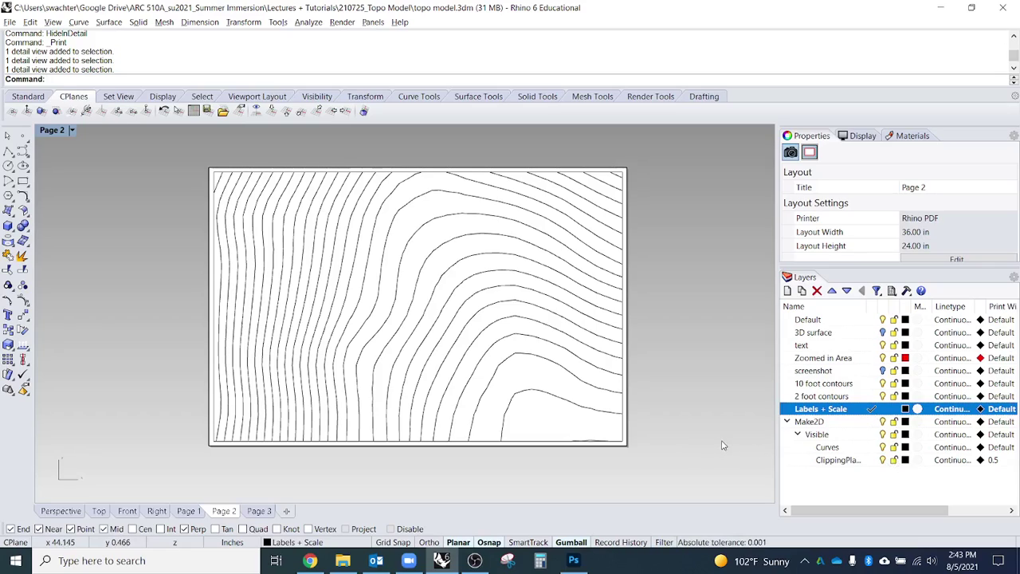
Step: Add the scale text 1/8":1'0" in the lower-left corner of the Page 2 layout
type("Text")
key("Return")
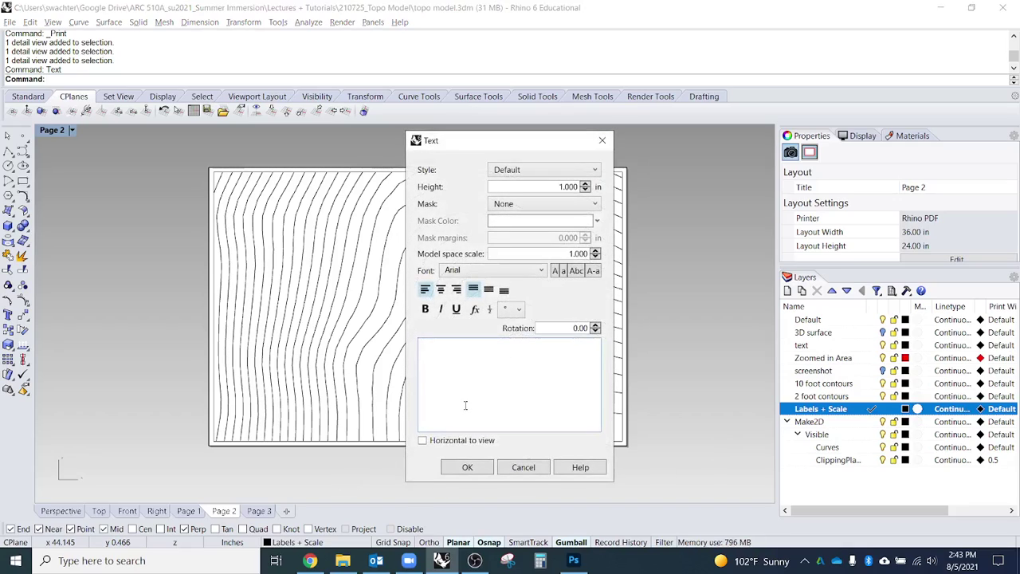
type("1/8\":1")
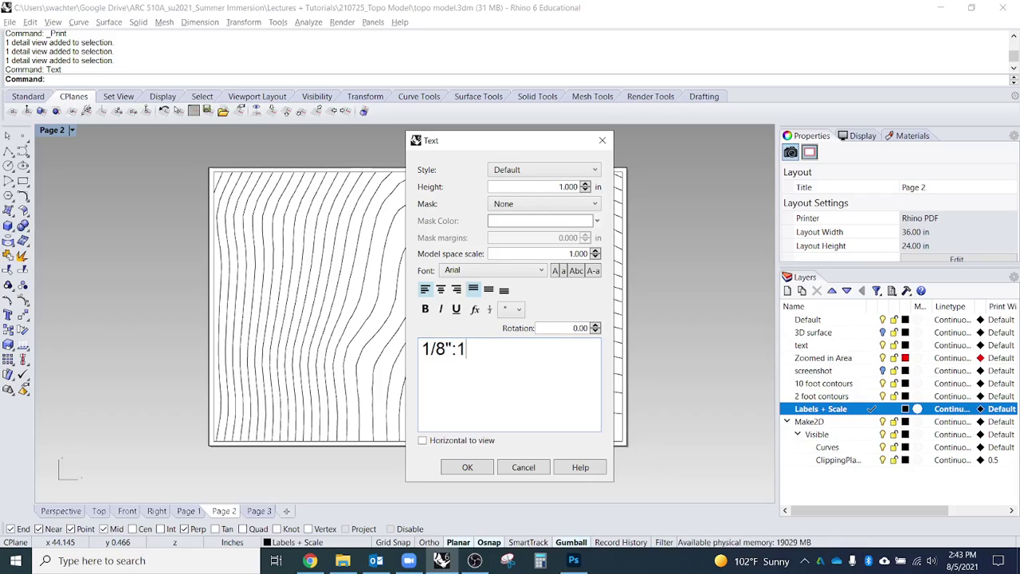
type("'0\"")
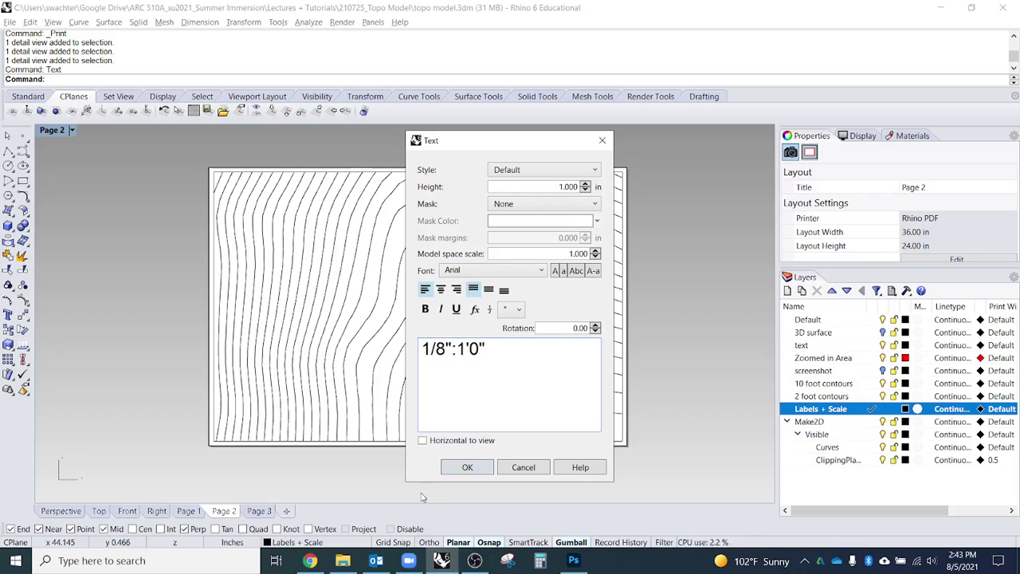
left_click(467, 467)
left_click(214, 430)
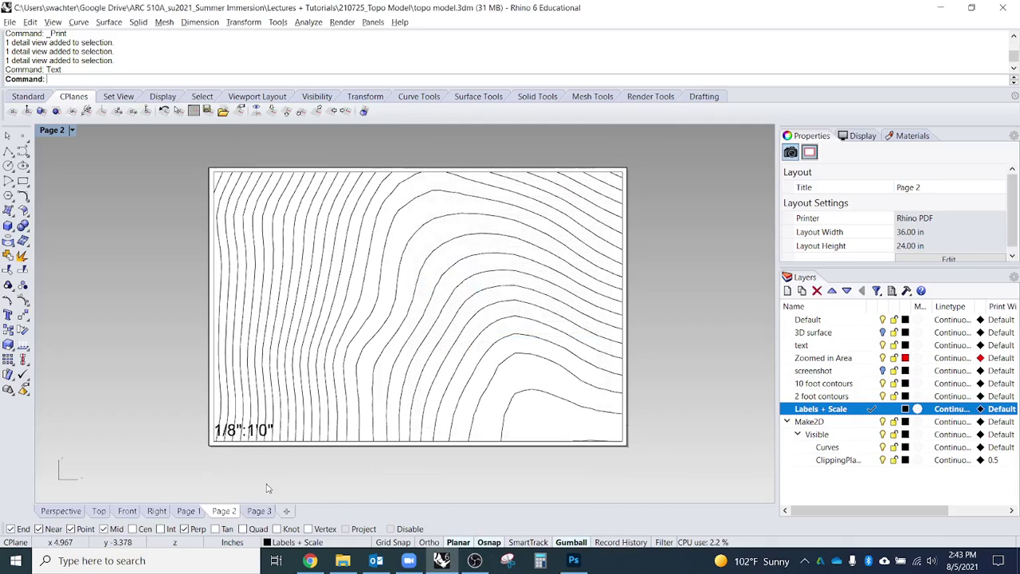
Step: Select the scale text and enlarge the properties area to show more of its text settings
left_click(239, 431)
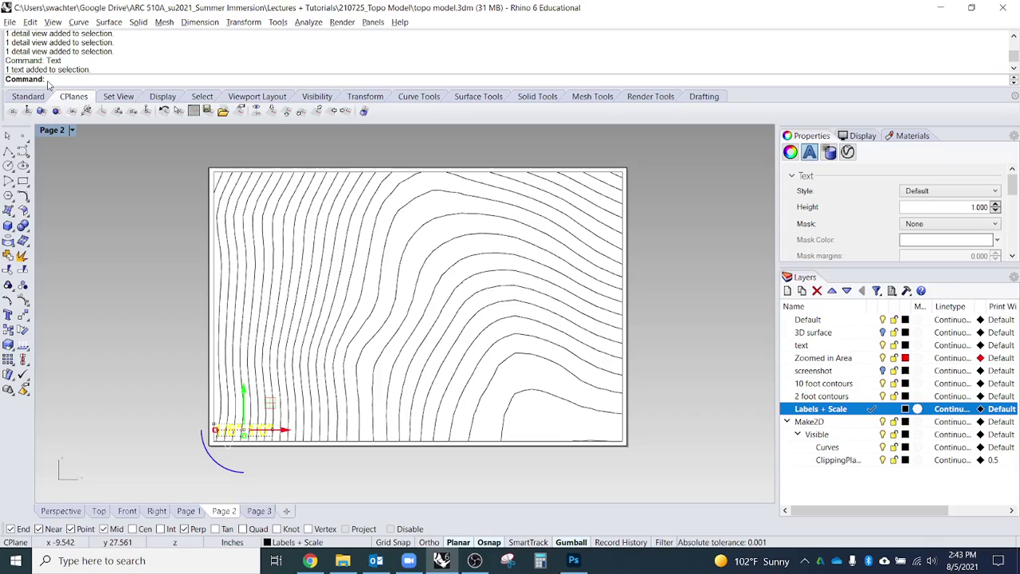
left_click(71, 201)
scroll(231, 400, "up", 2)
scroll(231, 400, "up", 1)
left_click(248, 437)
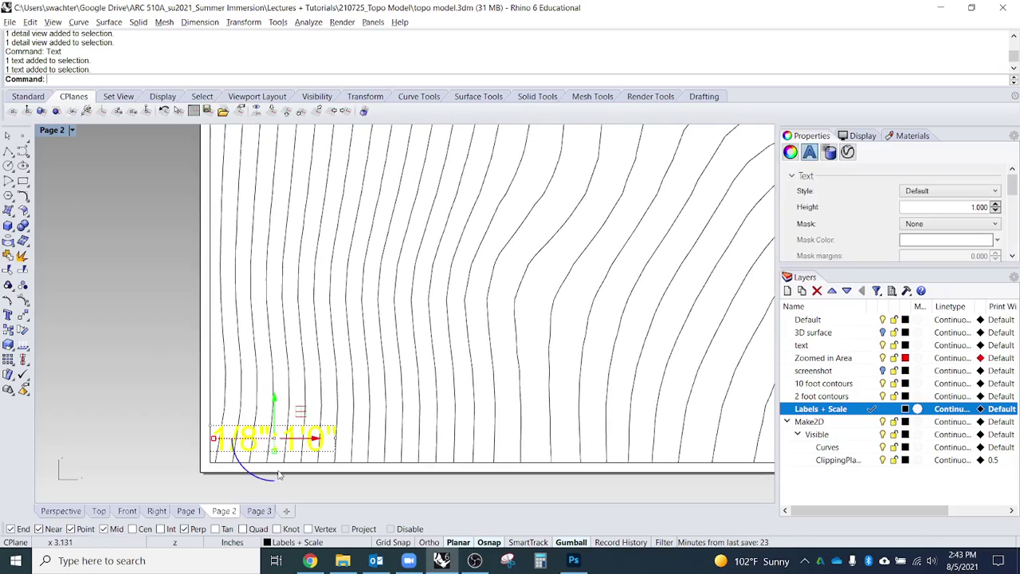
left_click_drag(938, 265, 939, 341)
left_click(163, 368)
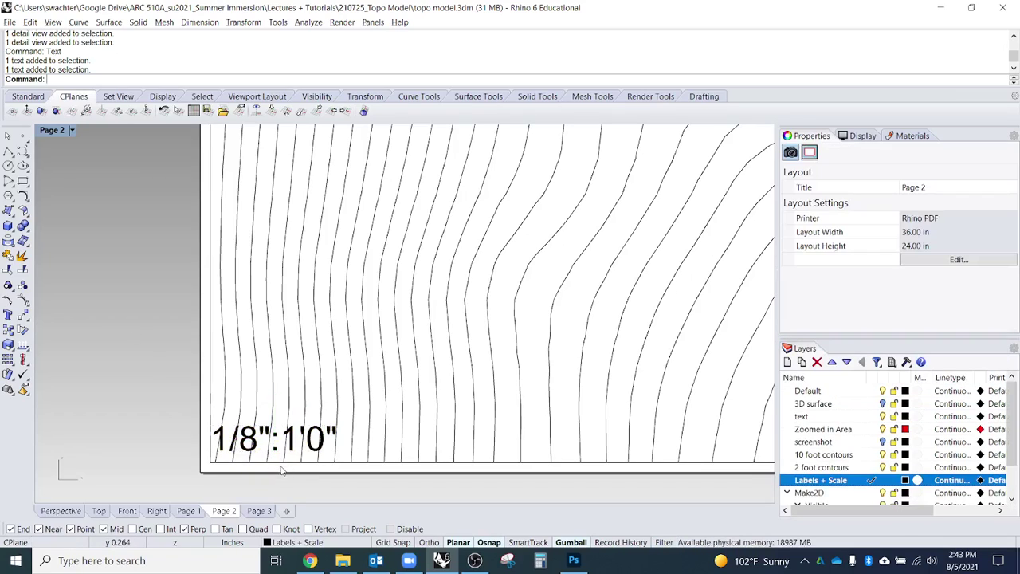
Step: Set the scale text's height to 0.125 in
double_click(248, 440)
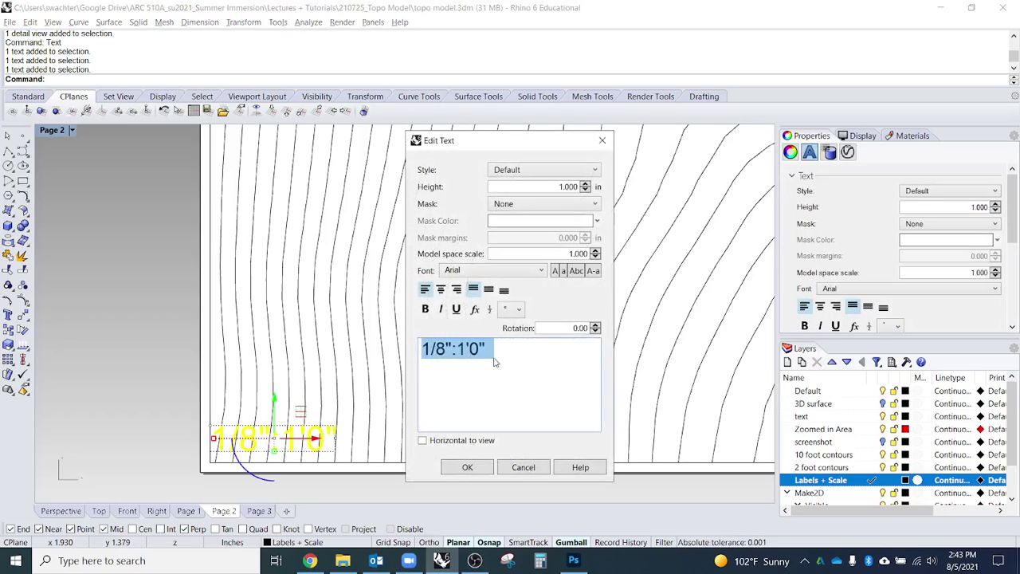
left_click(508, 369)
left_click(561, 187)
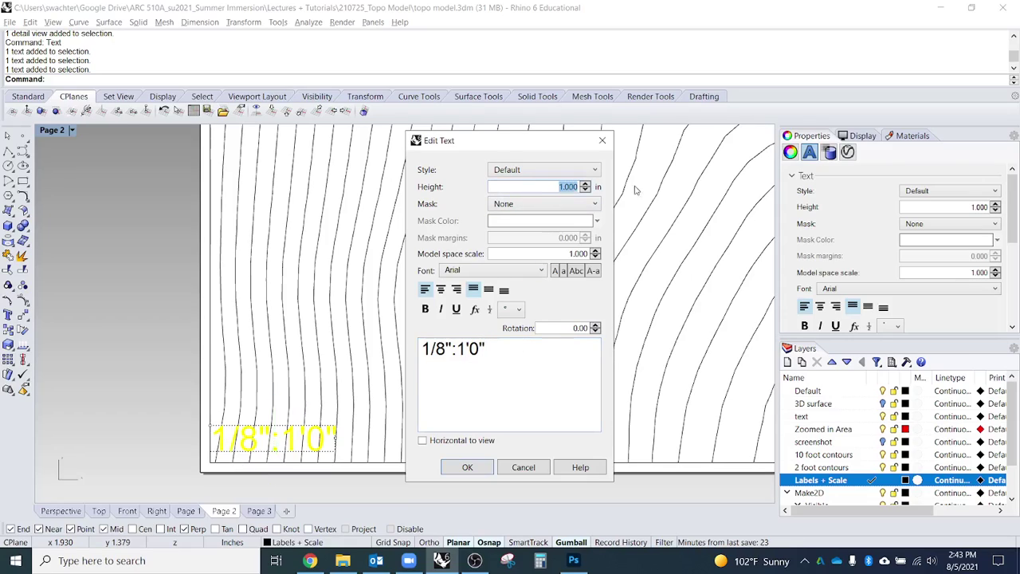
type(".125")
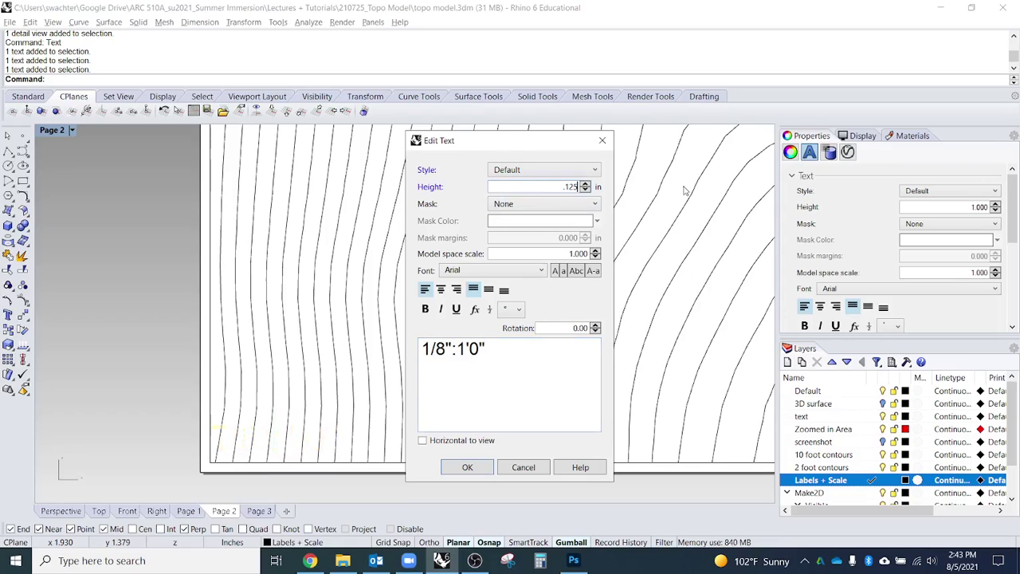
key("Return")
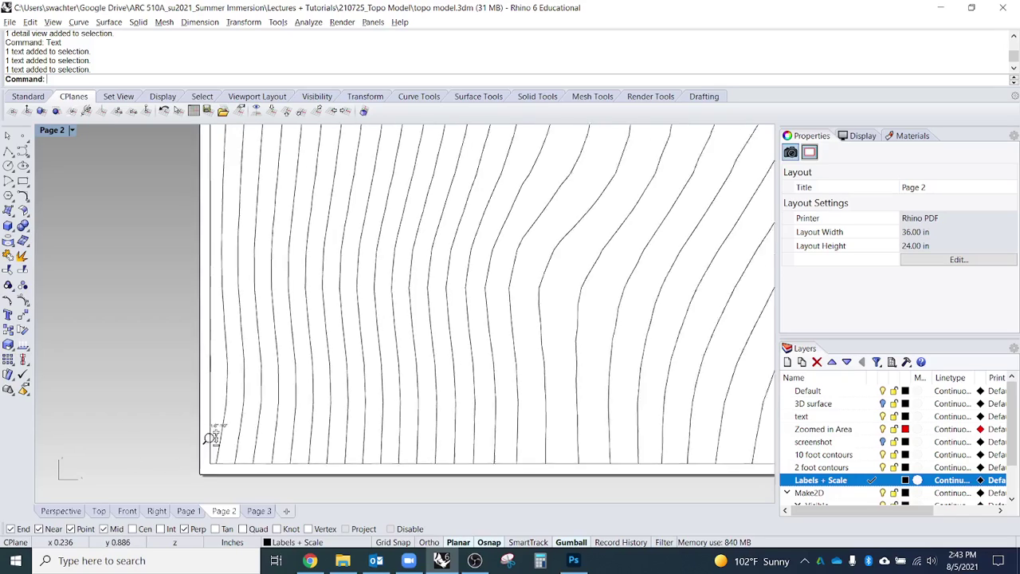
Step: Set the scale text's height to 0.5 in
scroll(212, 438, "up", 5)
double_click(239, 365)
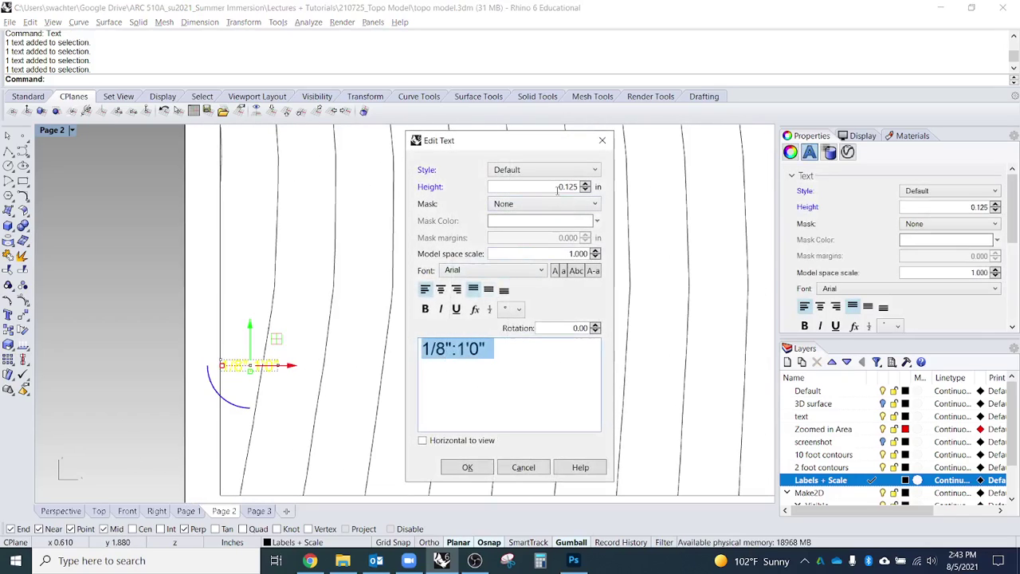
double_click(561, 187)
key("BackSpace")
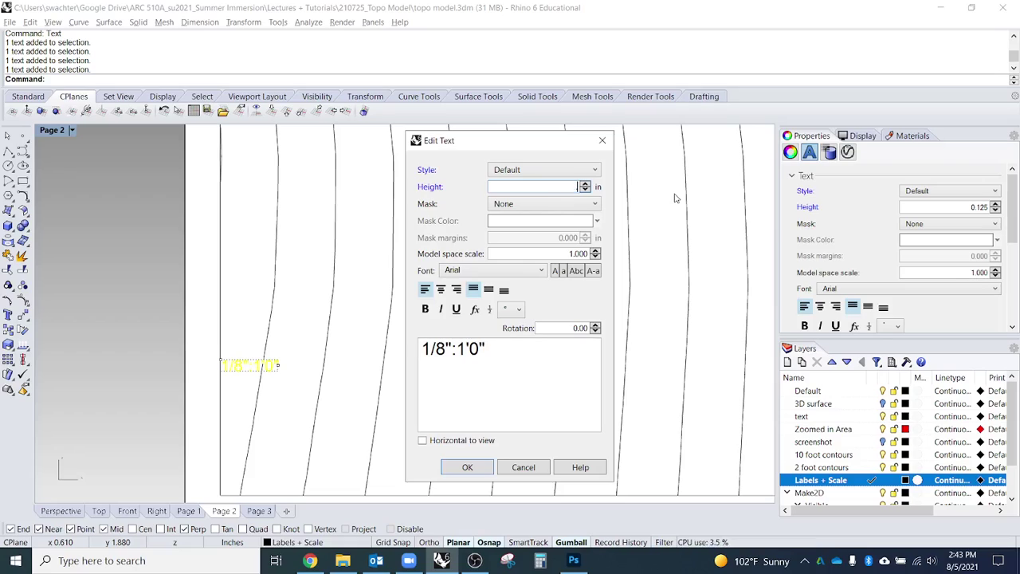
type(".5")
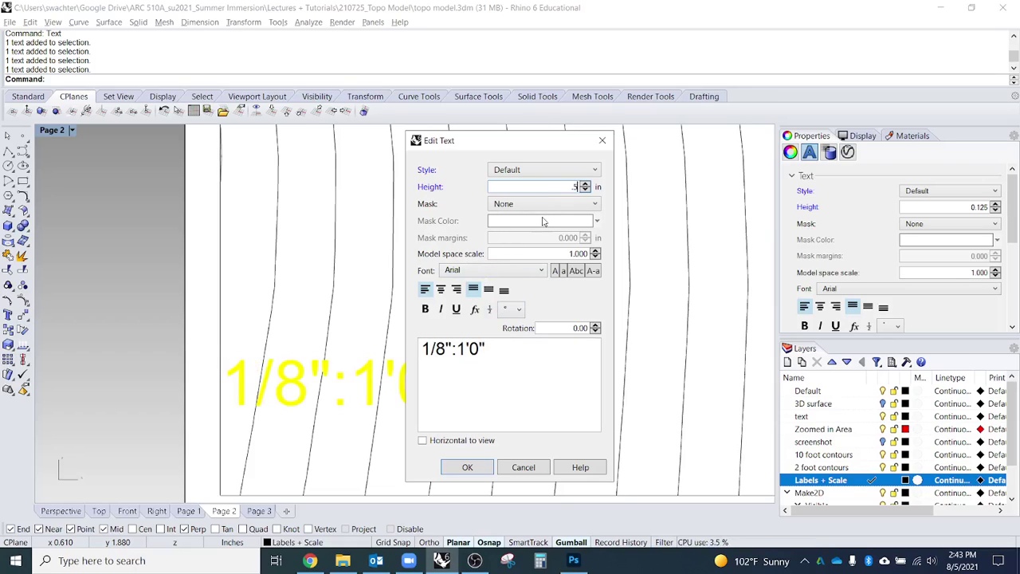
left_click(467, 466)
Step: Move the scale text down close to the bottom-left corner of the detail border, leaving a small margin
scroll(320, 349, "down", 3)
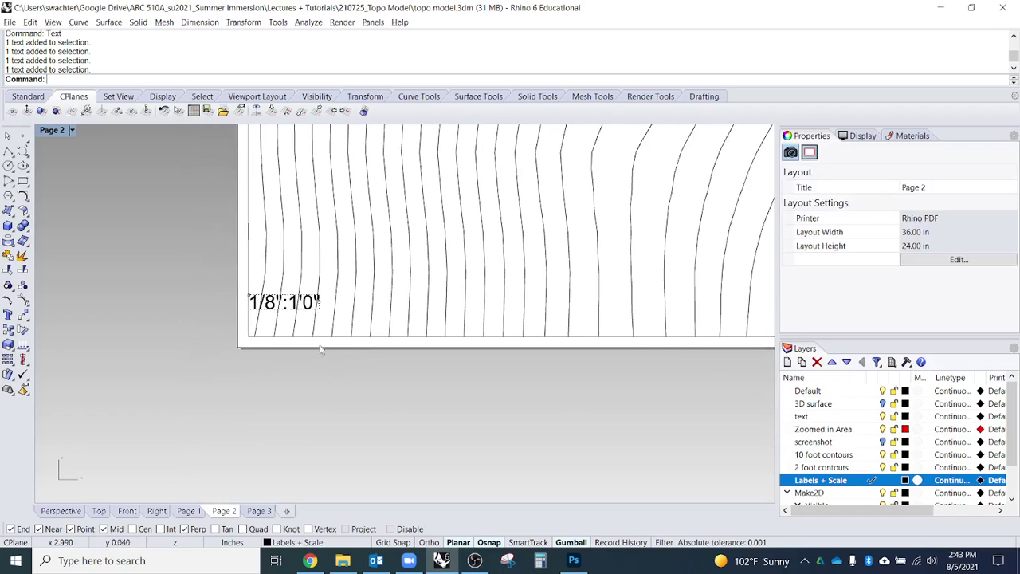
scroll(320, 349, "up", 2)
left_click_drag(321, 317, 319, 351)
key("Escape")
scroll(291, 429, "down", 2)
scroll(308, 391, "down", 2)
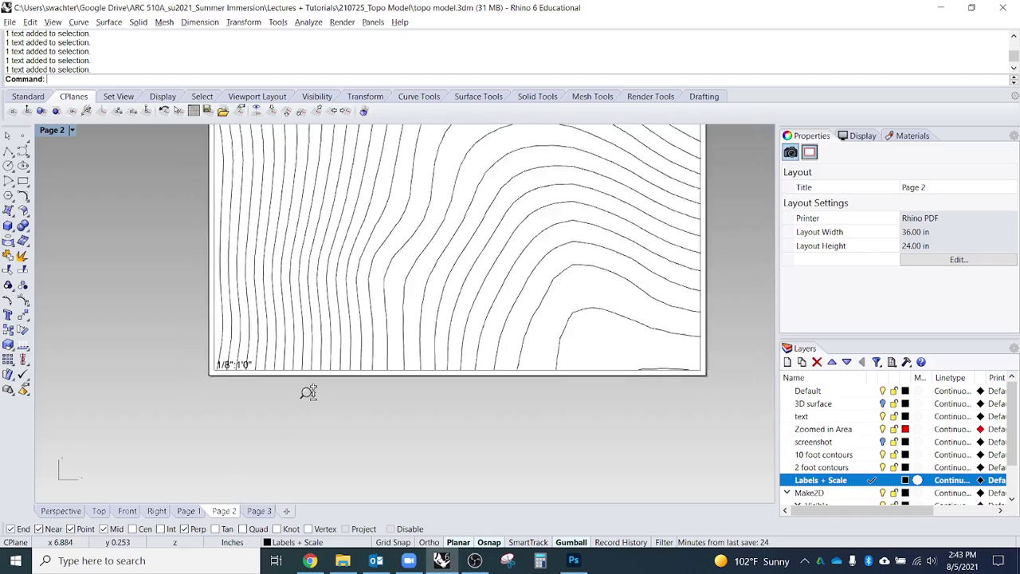
scroll(313, 401, "up", 3)
left_click(314, 440)
mouse_move(315, 442)
left_mouse_down()
mouse_move(352, 355)
mouse_move(317, 439)
left_mouse_up()
left_click(347, 408)
scroll(305, 456, "down", 3)
left_click(233, 439)
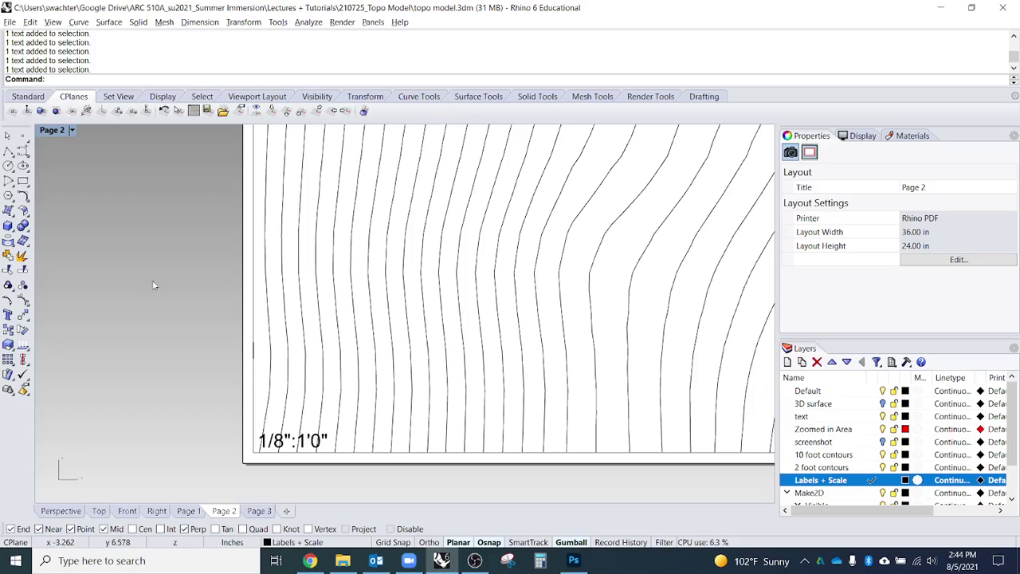
left_click(8, 151)
right_click_drag(155, 365, 116, 333)
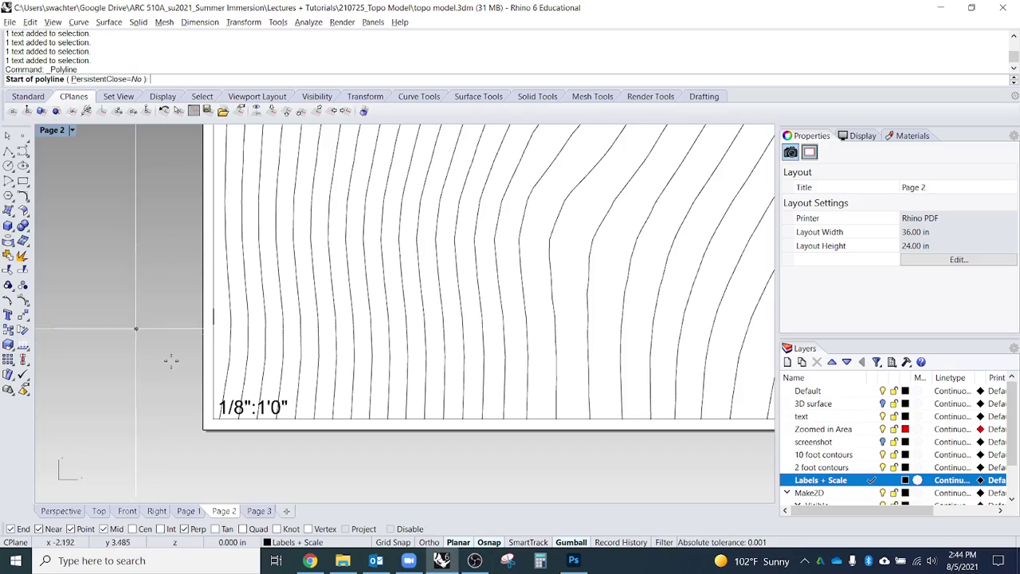
scroll(306, 386, "up", 2)
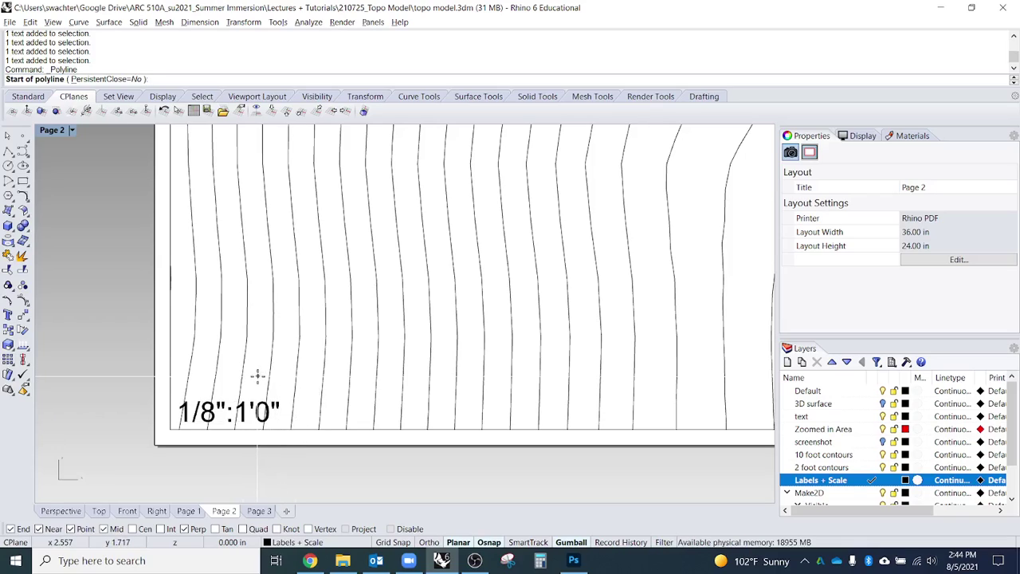
scroll(257, 378, "down", 6)
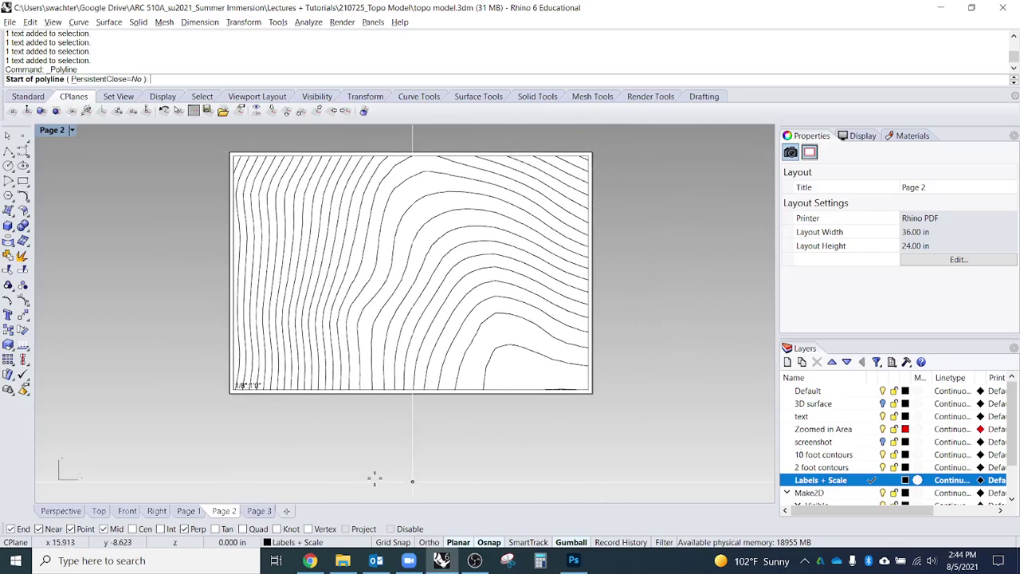
key("Escape")
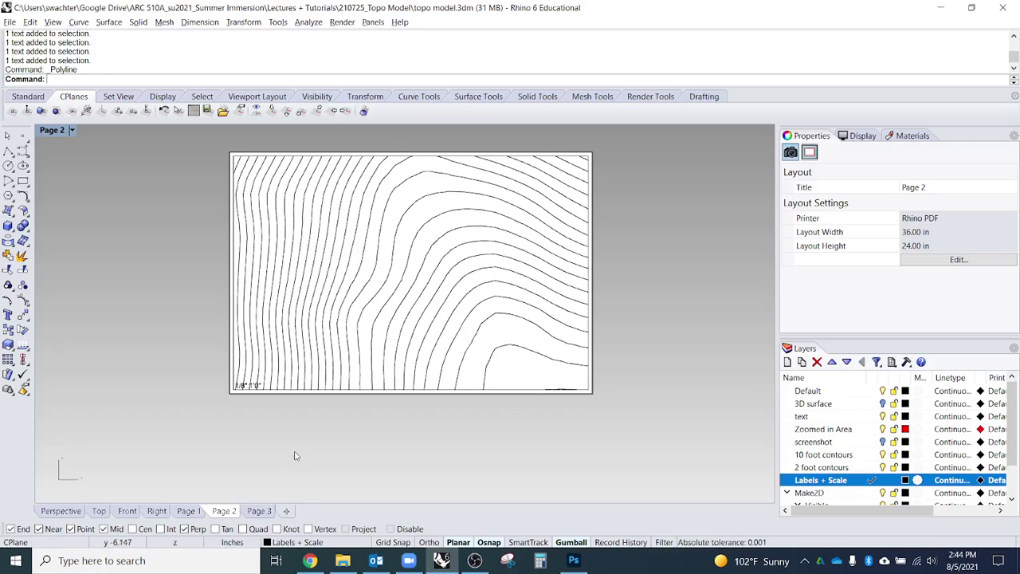
Step: Draw a horizontal line 0.25 in long just above the scale text
scroll(263, 343, "up", 5)
type("line")
key("Return")
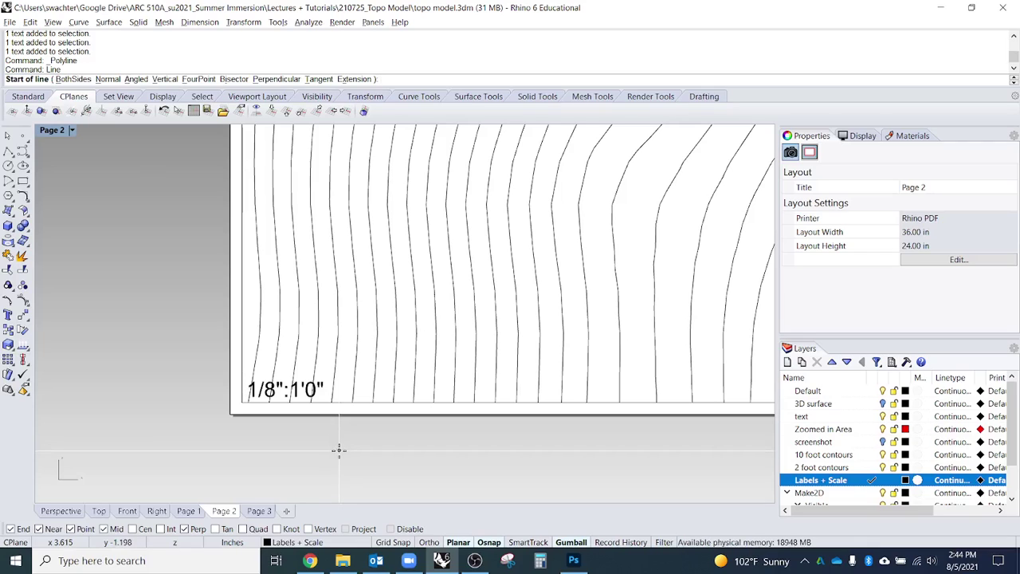
scroll(339, 450, "up", 1)
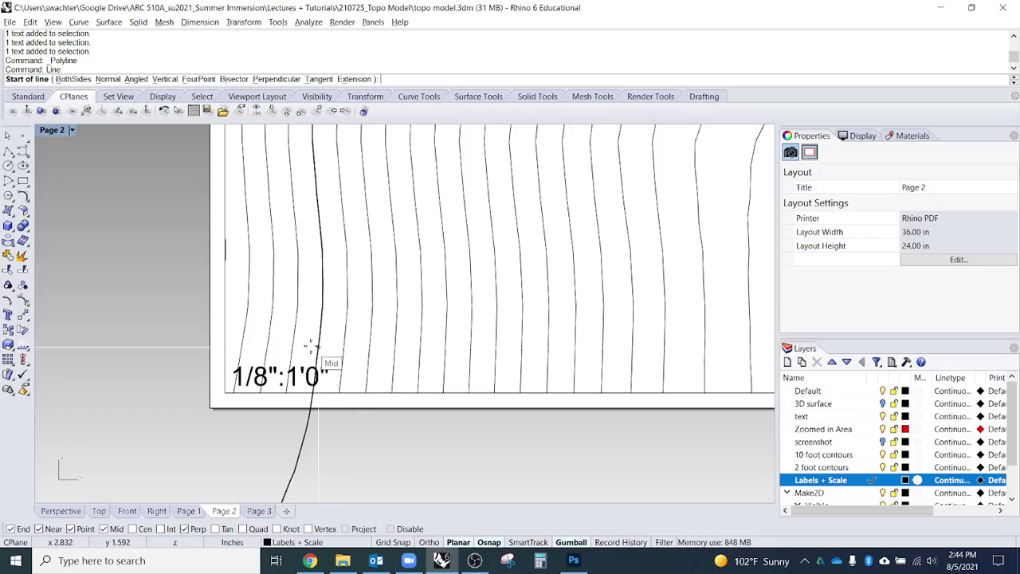
scroll(307, 329, "up", 3)
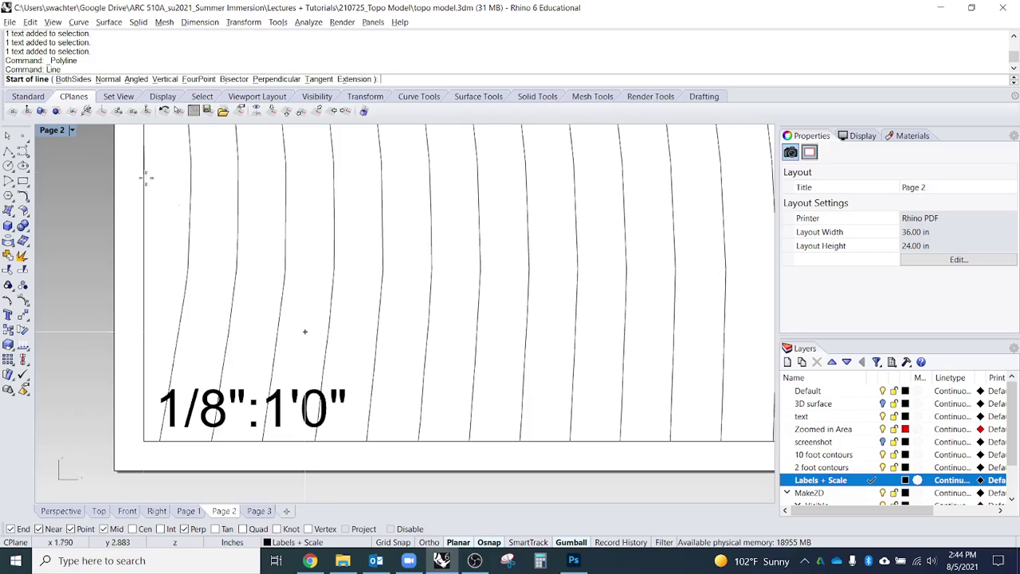
left_click(301, 347)
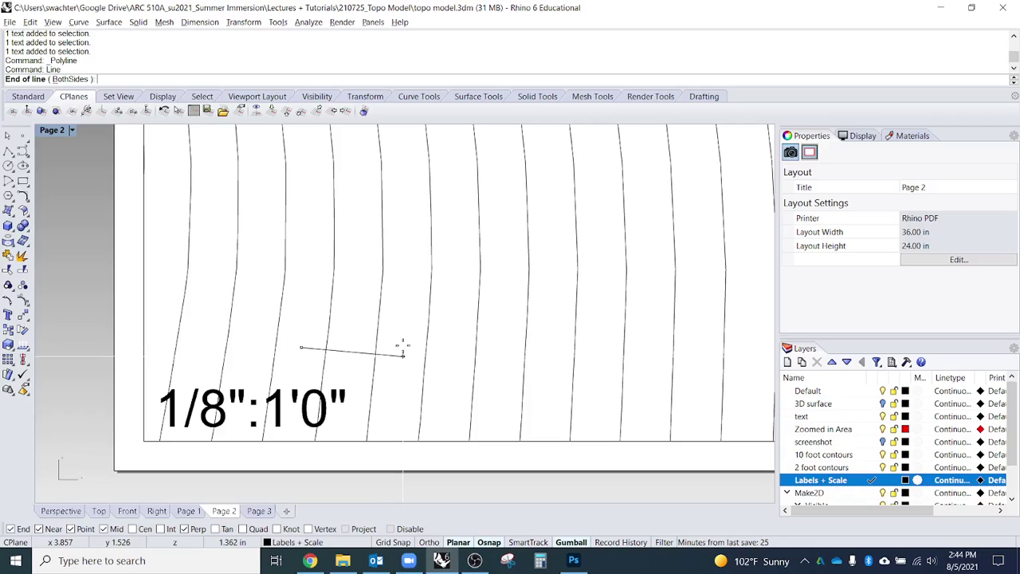
key("F8")
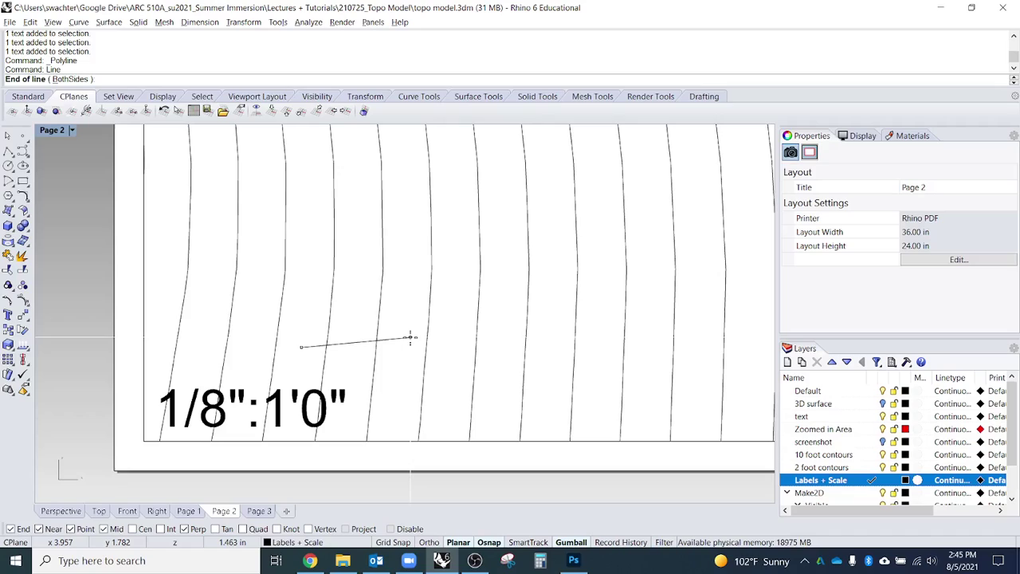
type(".25")
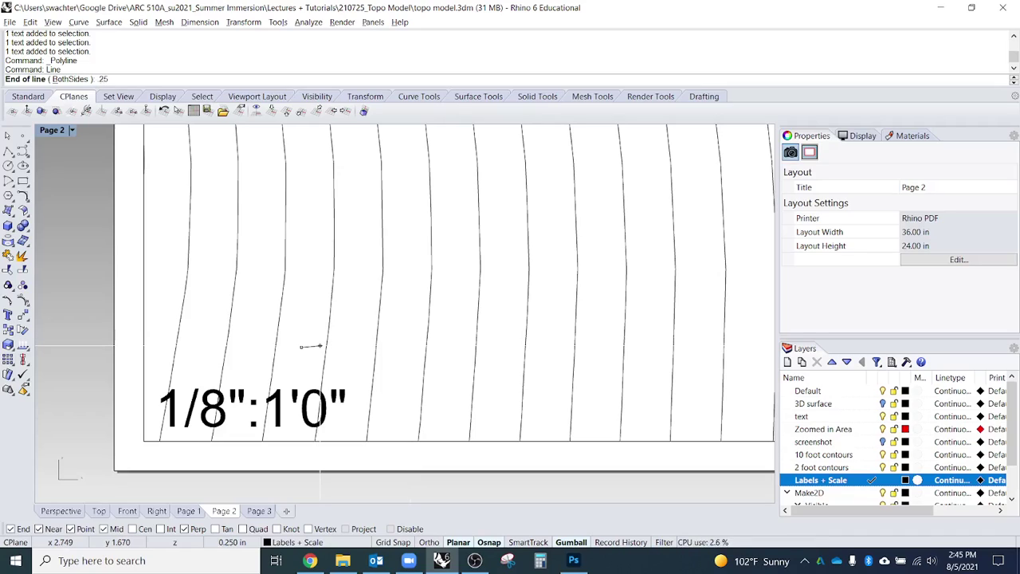
key("Return")
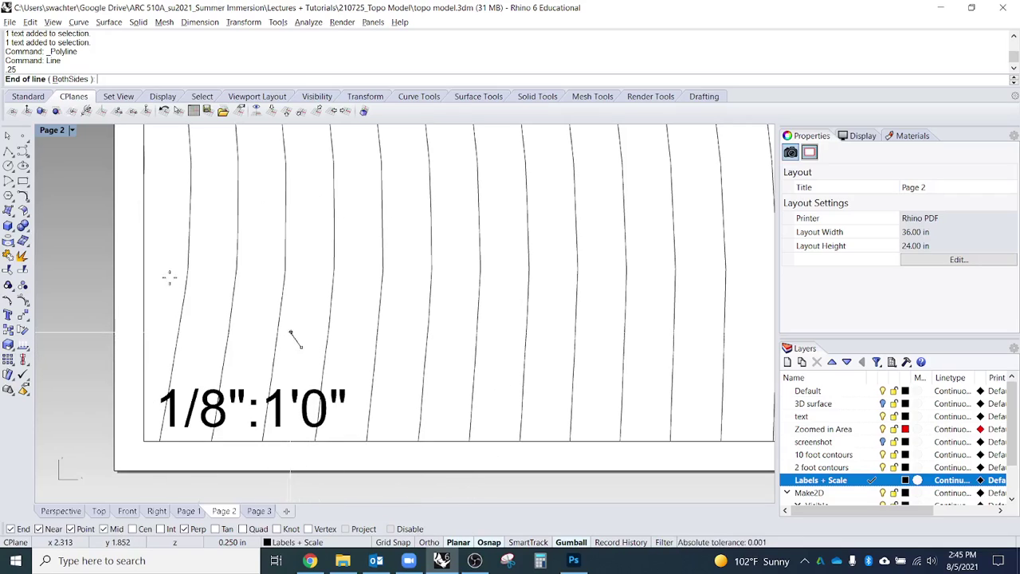
key("F8")
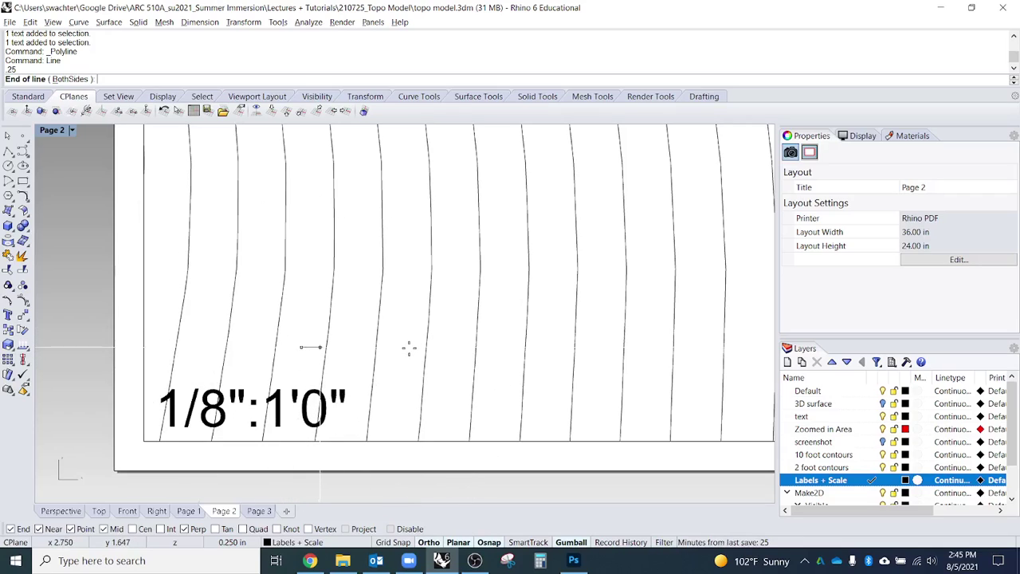
left_click(408, 347)
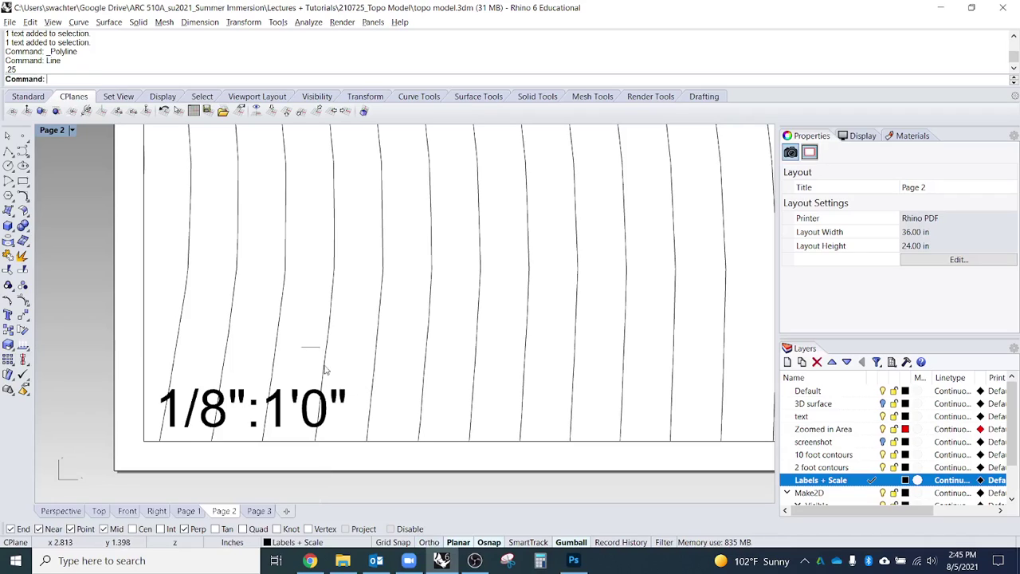
Step: Move the short horizontal line slightly up and to the left above the scale text
left_click_drag(314, 347, 306, 311)
left_click(300, 353)
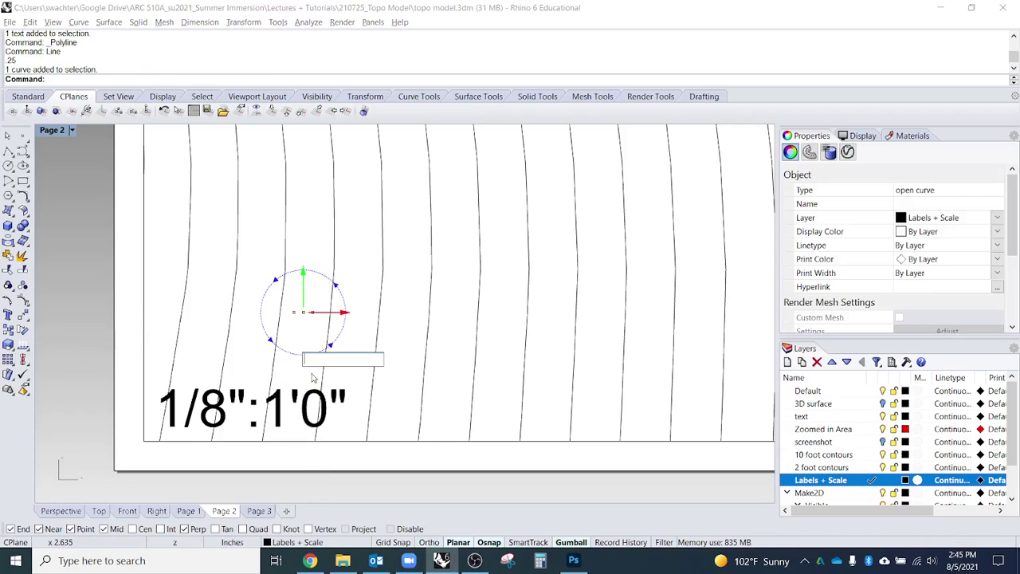
left_click(312, 373)
Step: Draw a 0.25 in line straight down from the left end of the short horizontal line
type("Line")
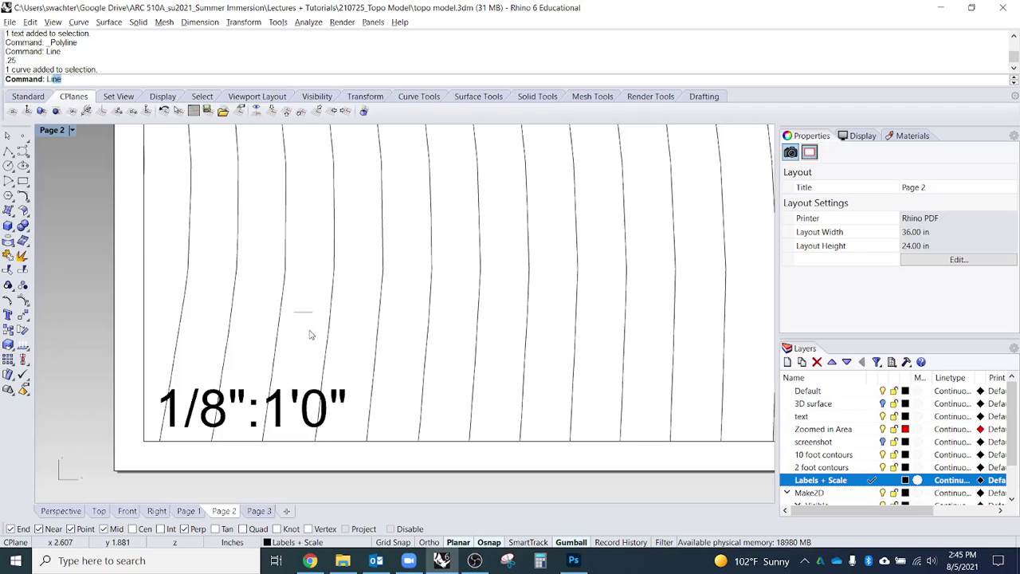
key("Return")
scroll(309, 333, "up", 3)
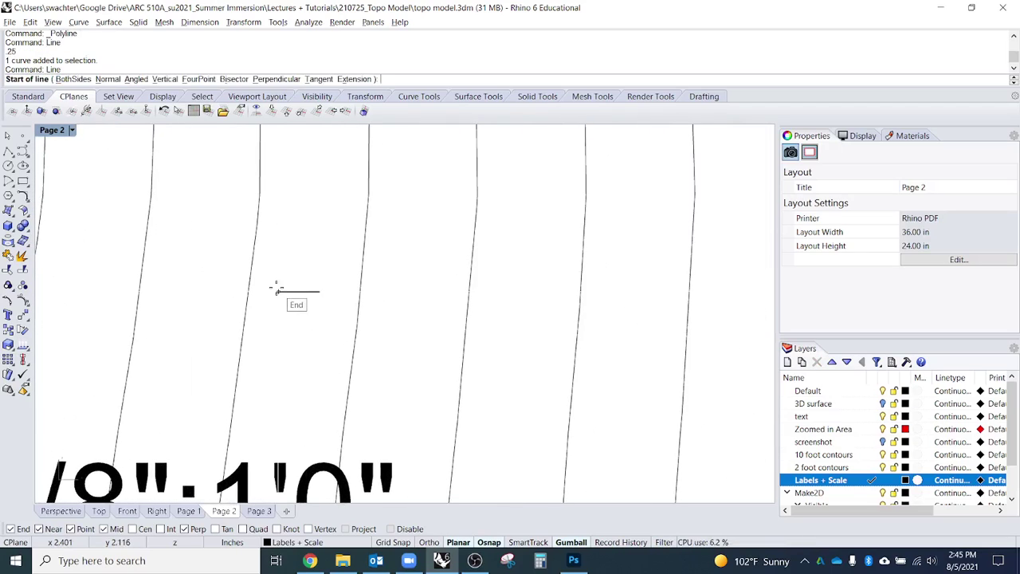
left_click(278, 291)
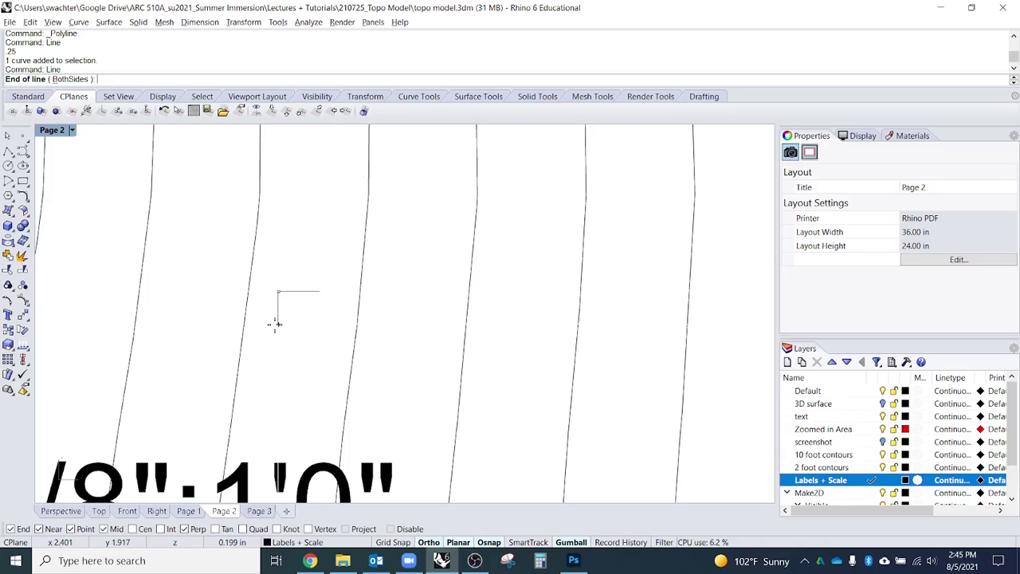
key("shift")
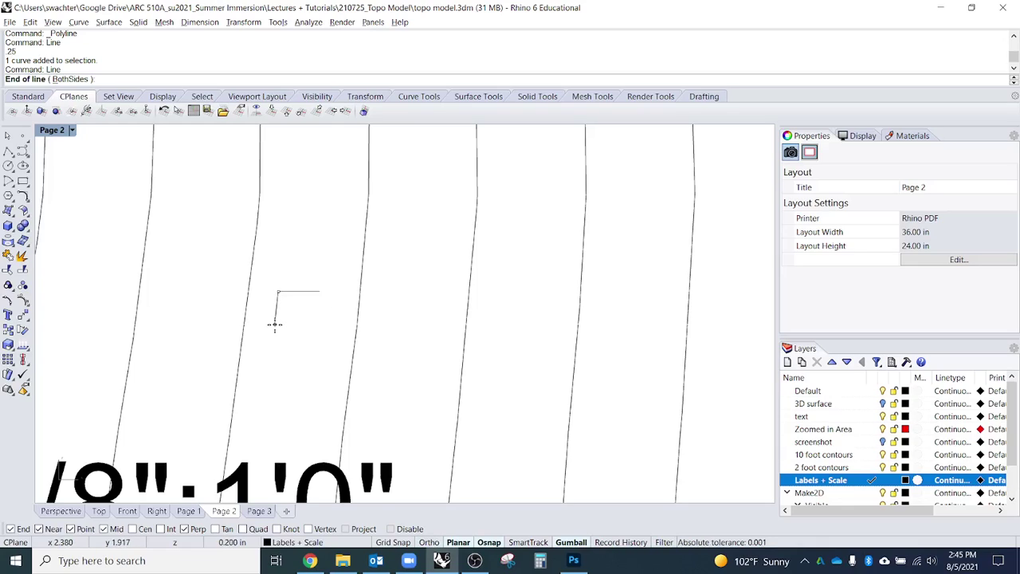
type(".25")
key("Return")
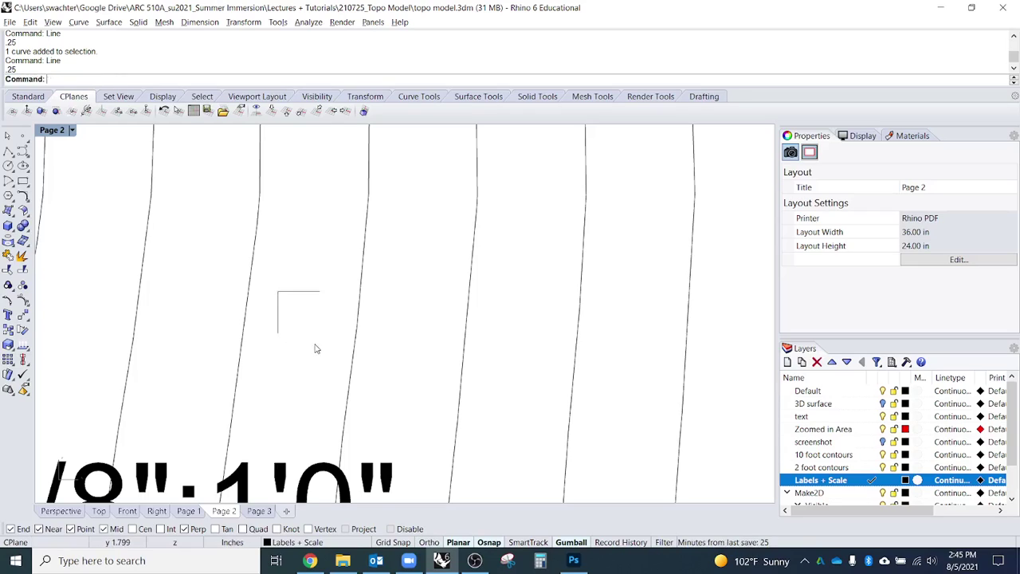
Step: Copy the vertical line from its upper end to the right end of the short horizontal line
type("copy")
key("Return")
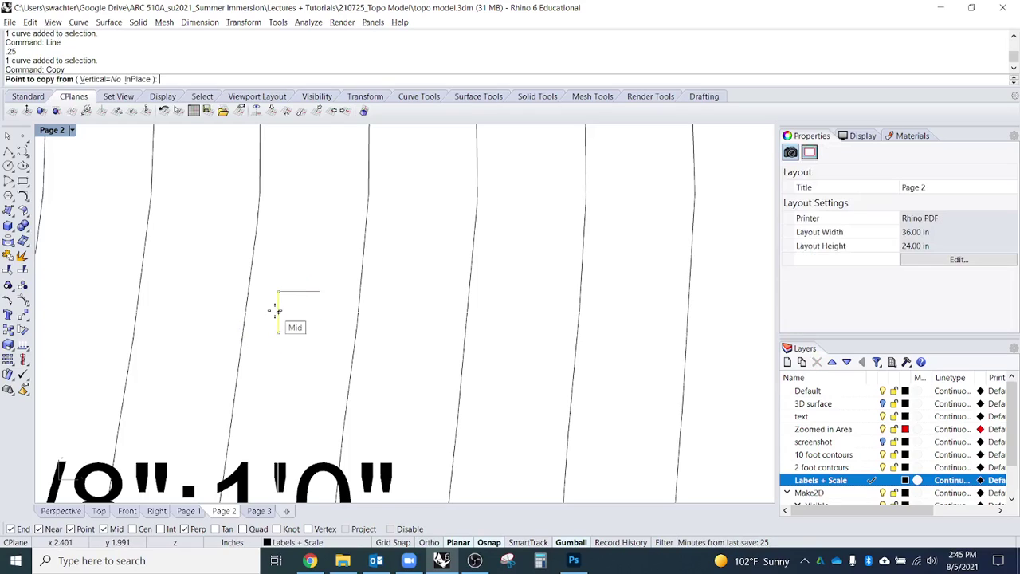
left_click(276, 294)
left_click(325, 292)
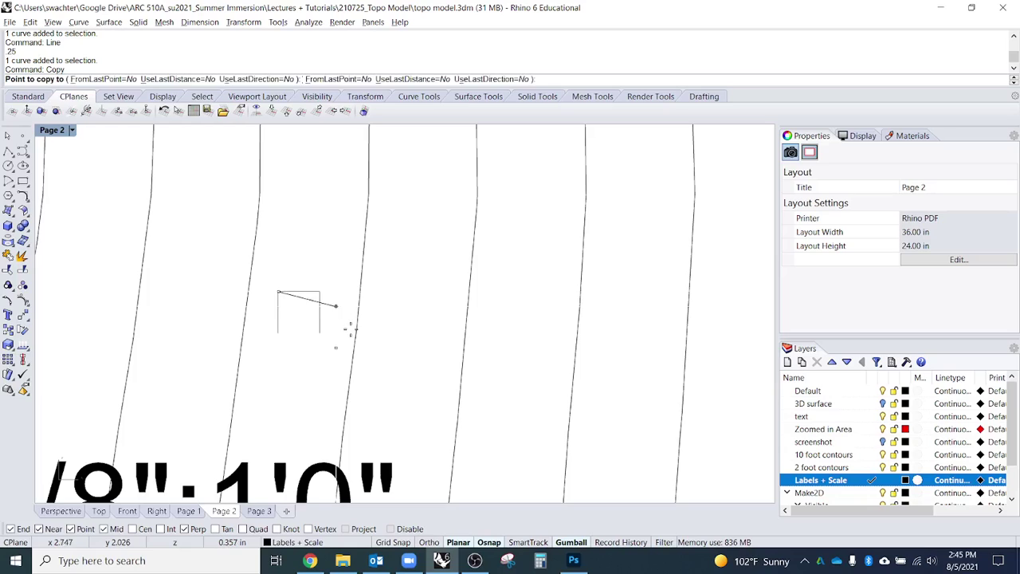
key("Return")
scroll(334, 349, "down", 3)
key("Escape")
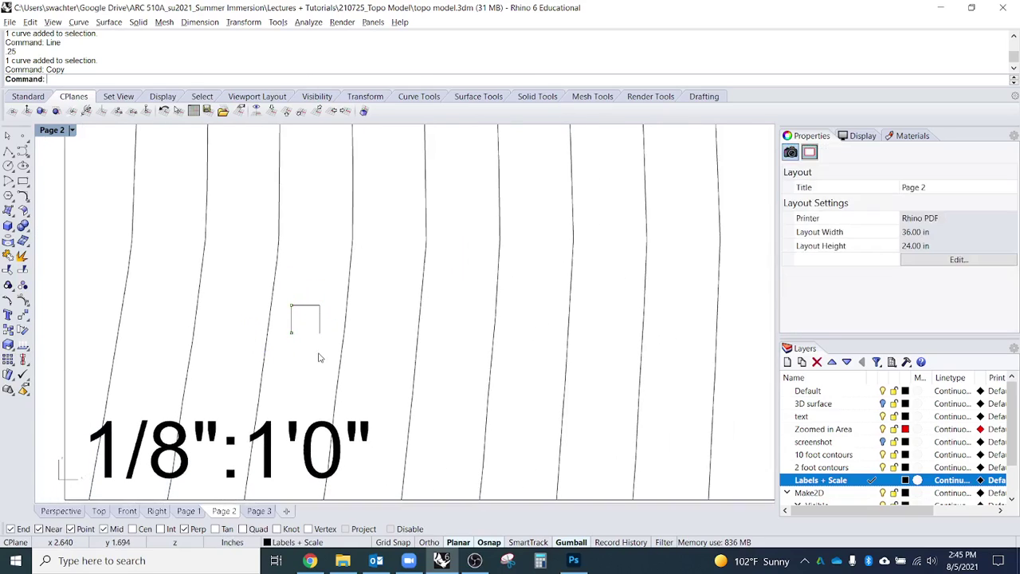
Step: Draw a horizontal line 0.75 in long to the right from the lower end of the copied vertical line
left_click(313, 306)
type("line")
key("Return")
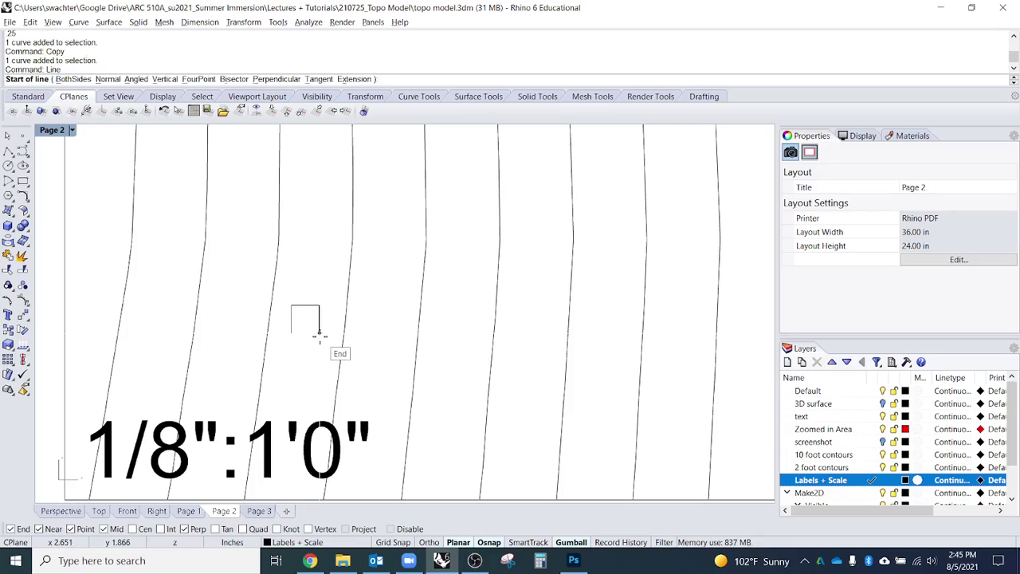
left_click(318, 334)
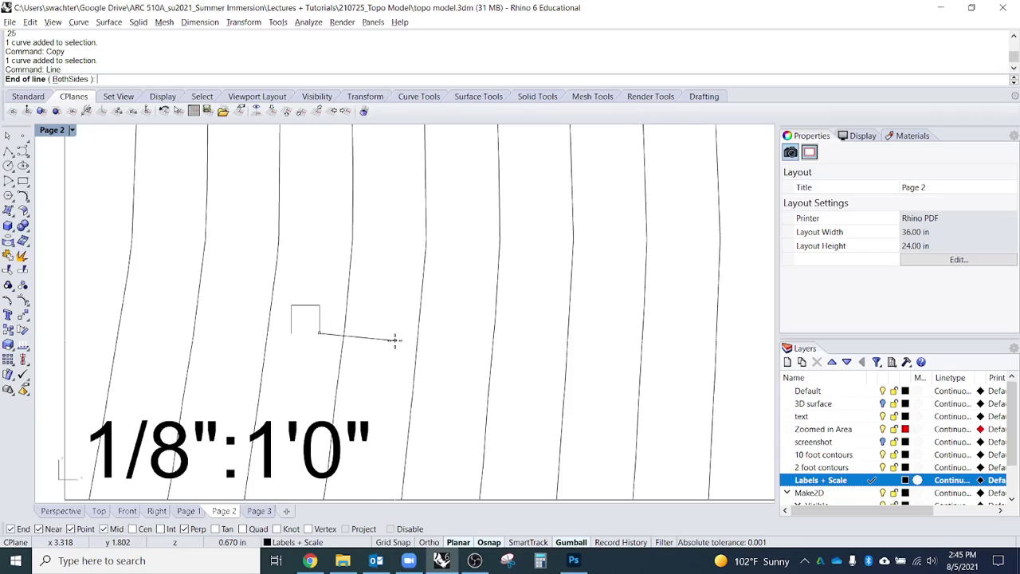
key("F8")
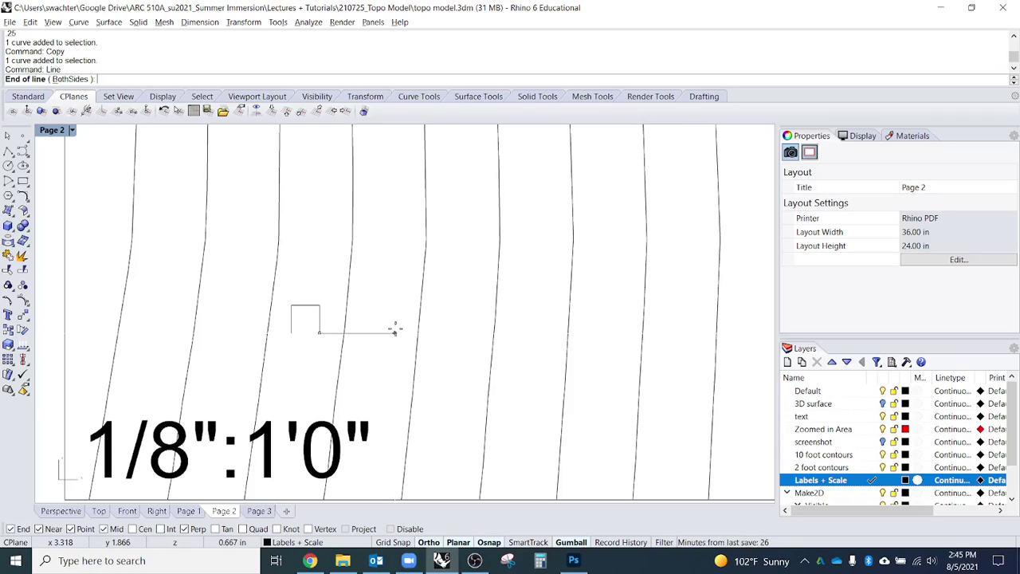
key("F8")
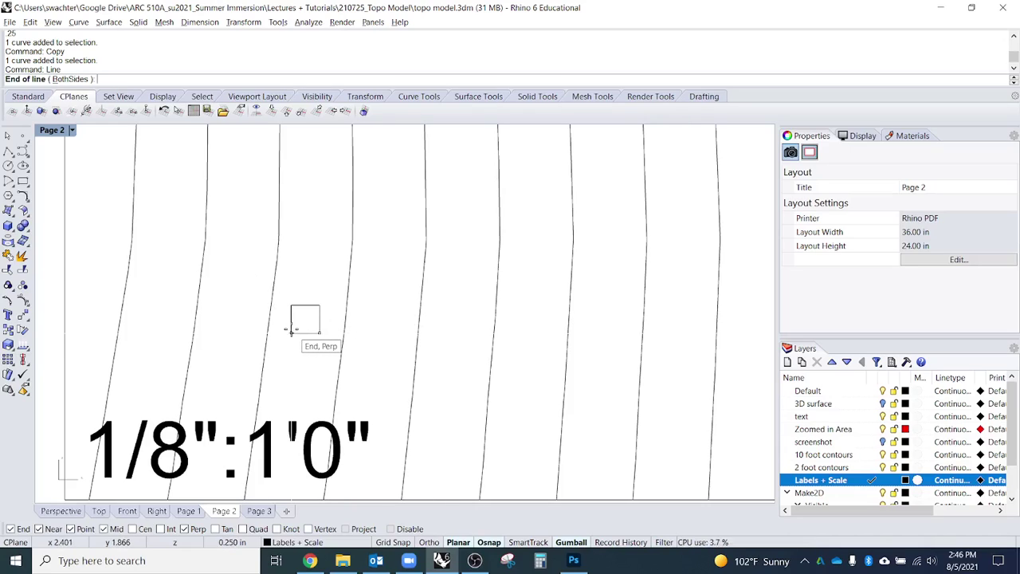
key("F8")
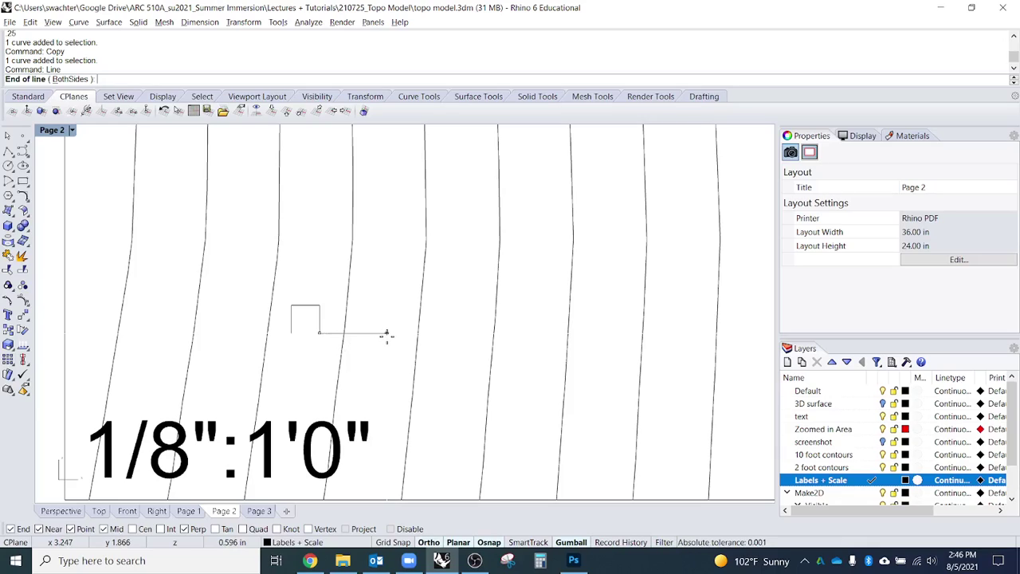
key("F8")
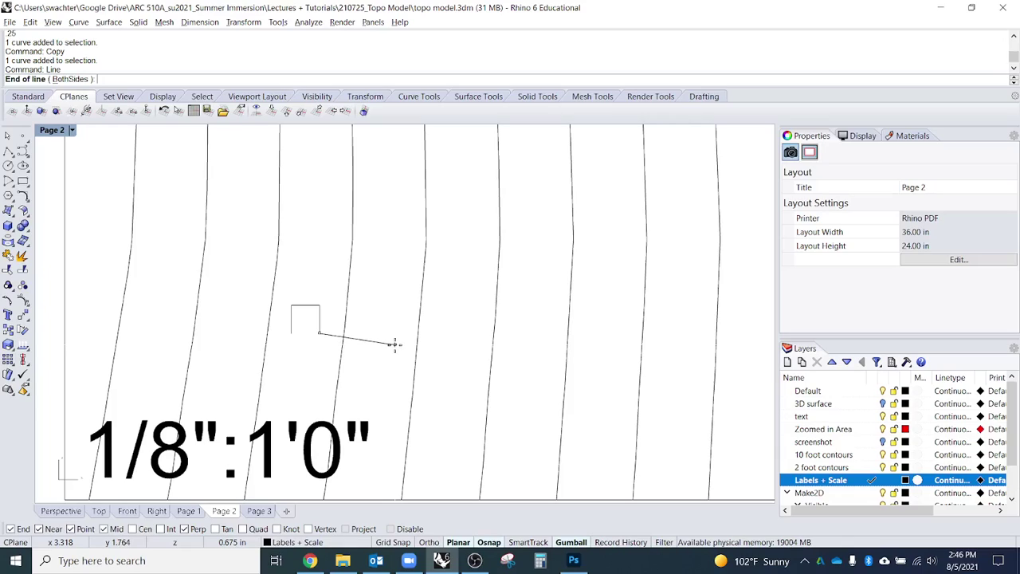
type(".75")
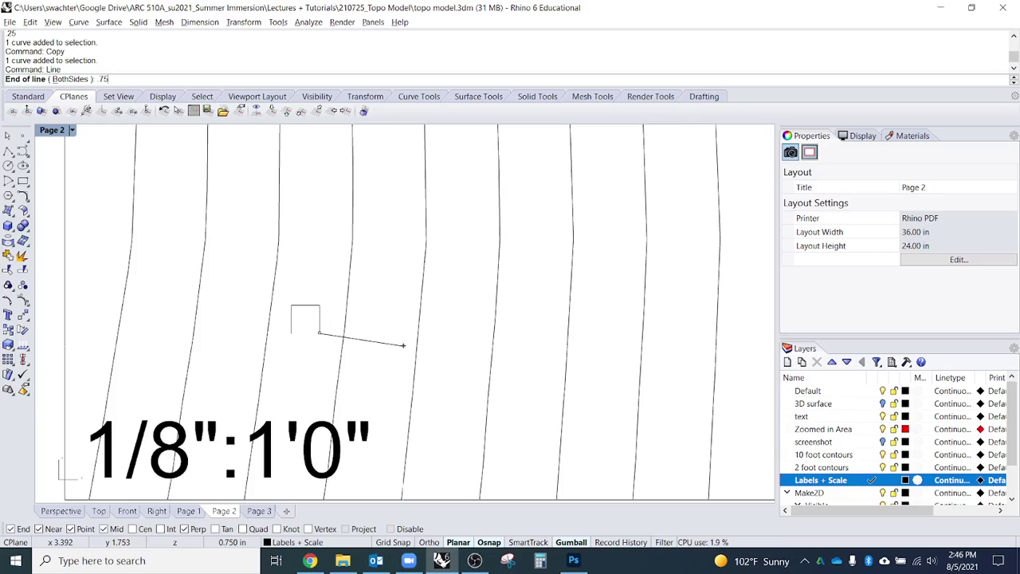
key("Return")
key("shift")
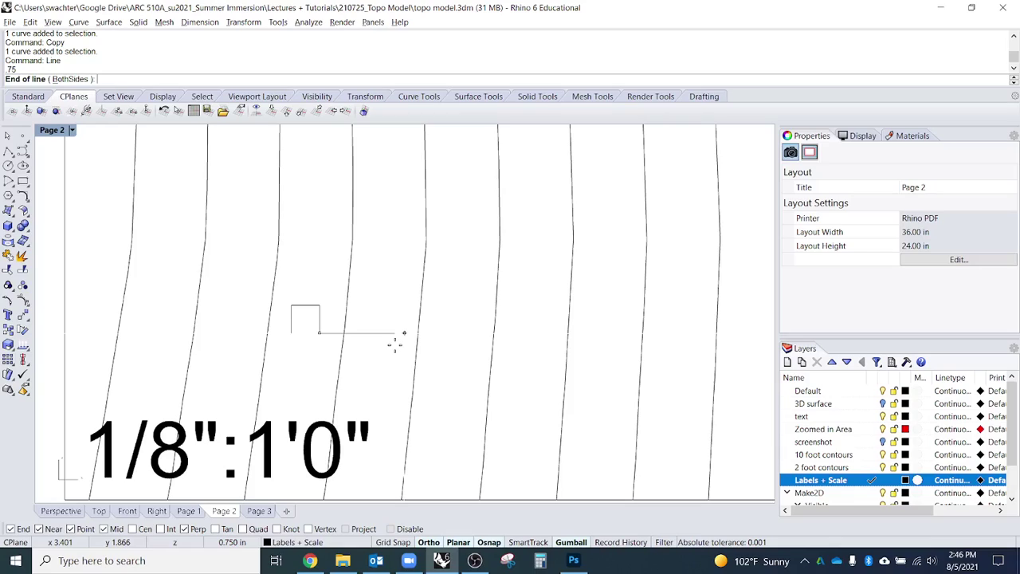
left_click(394, 344)
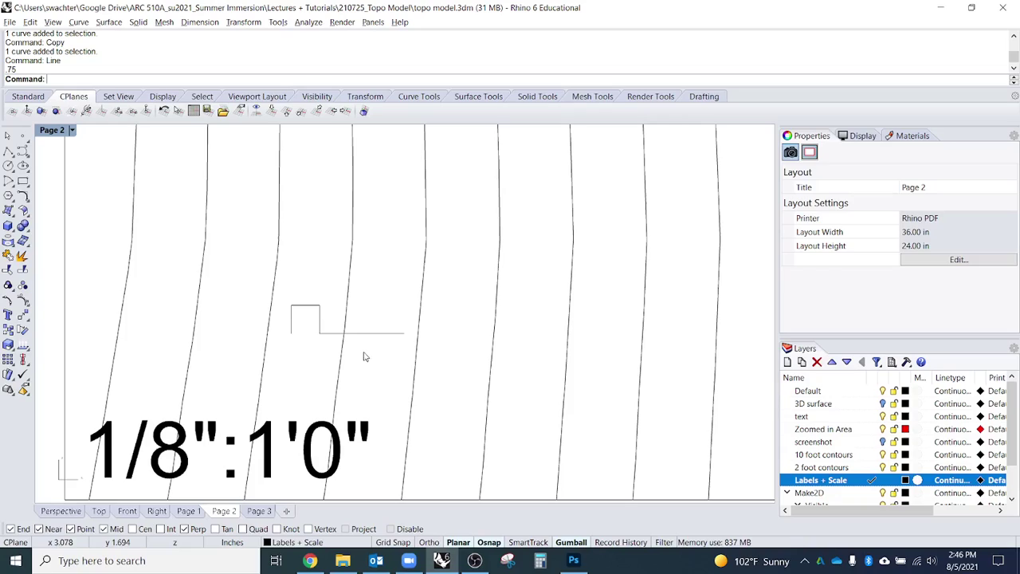
Step: Copy the vertical line at the start of the 0.75 in line to that line's right end
left_click(321, 329)
key("Return")
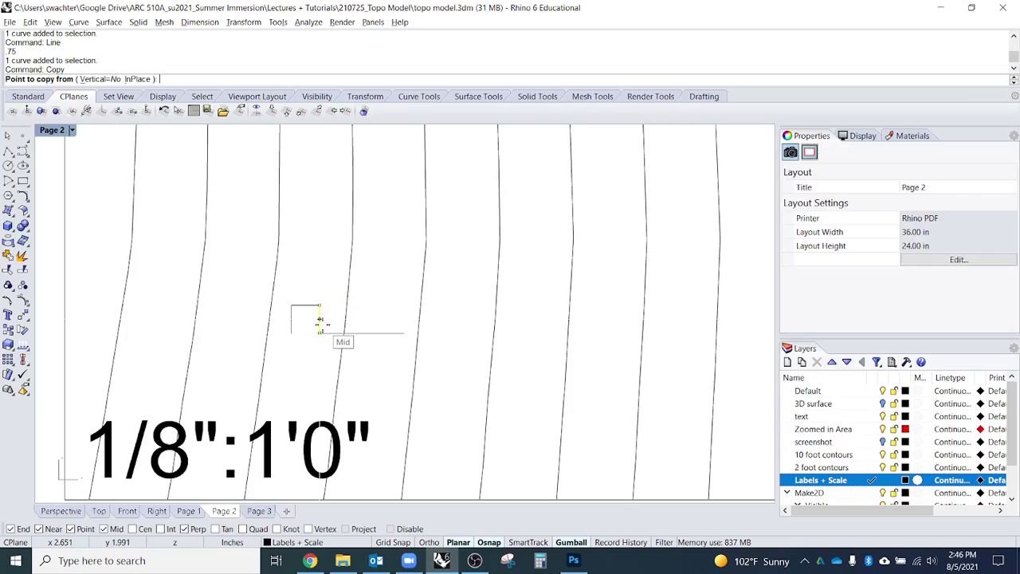
left_click(318, 332)
left_click(404, 332)
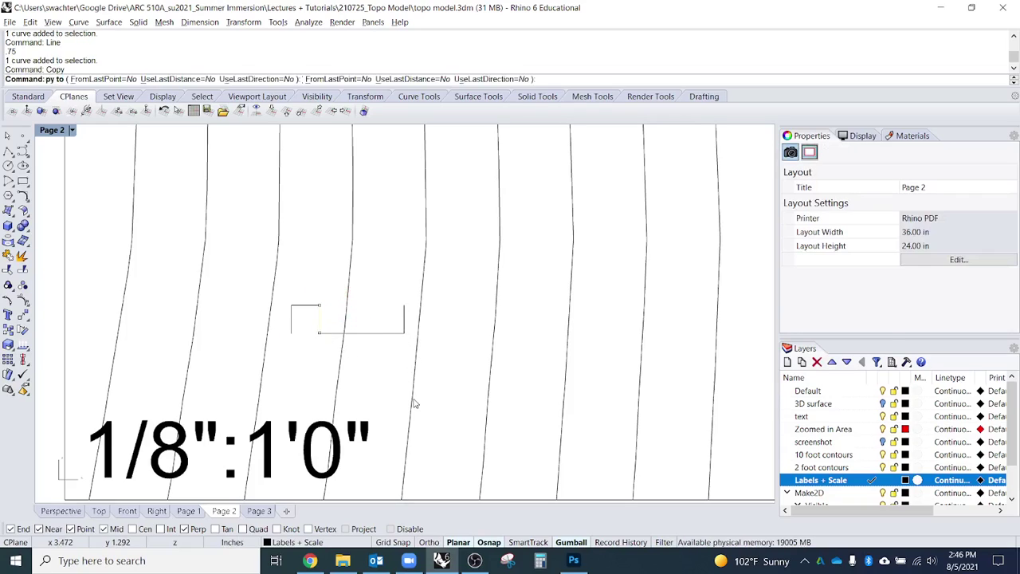
key("Return")
key("Escape")
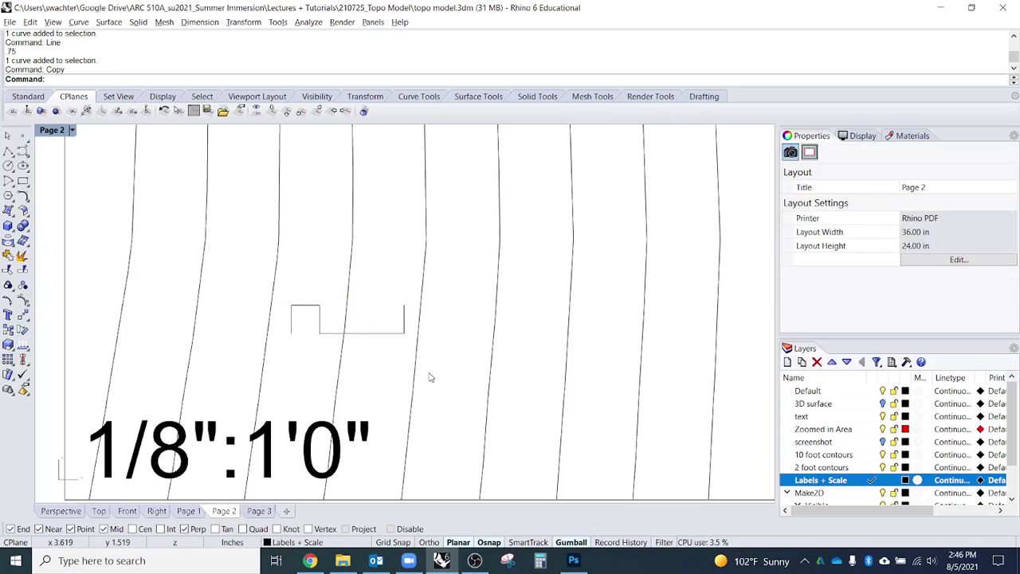
Step: Draw a horizontal line 1 in long to the right from the upper end of the rightmost vertical line
type("Li")
key("Return")
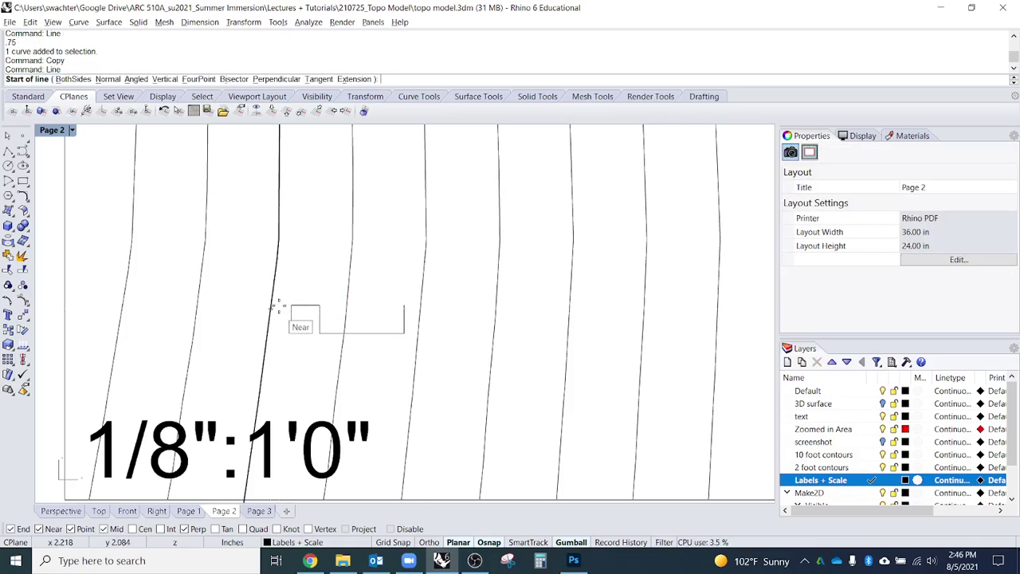
left_click(403, 307)
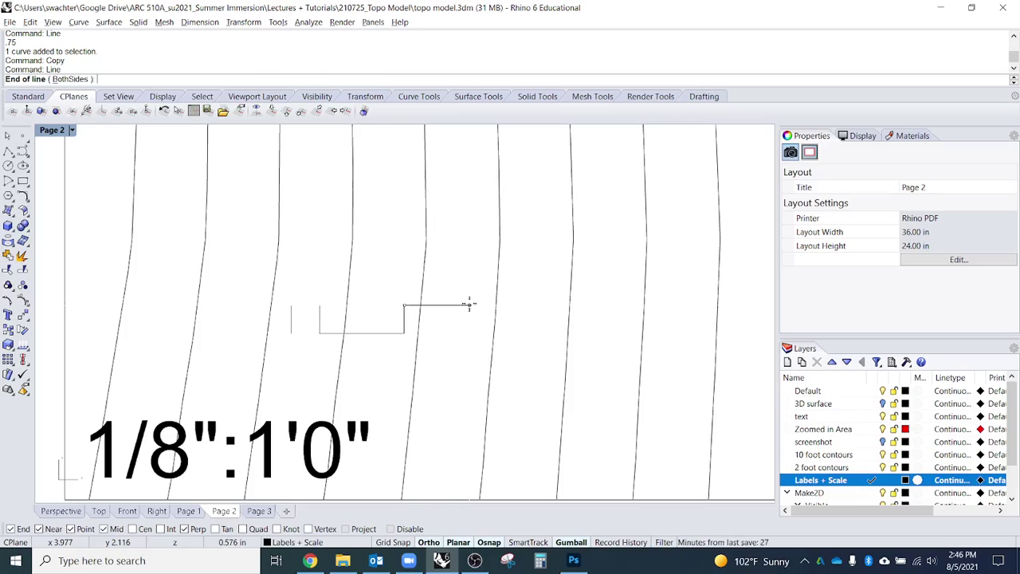
key("F8")
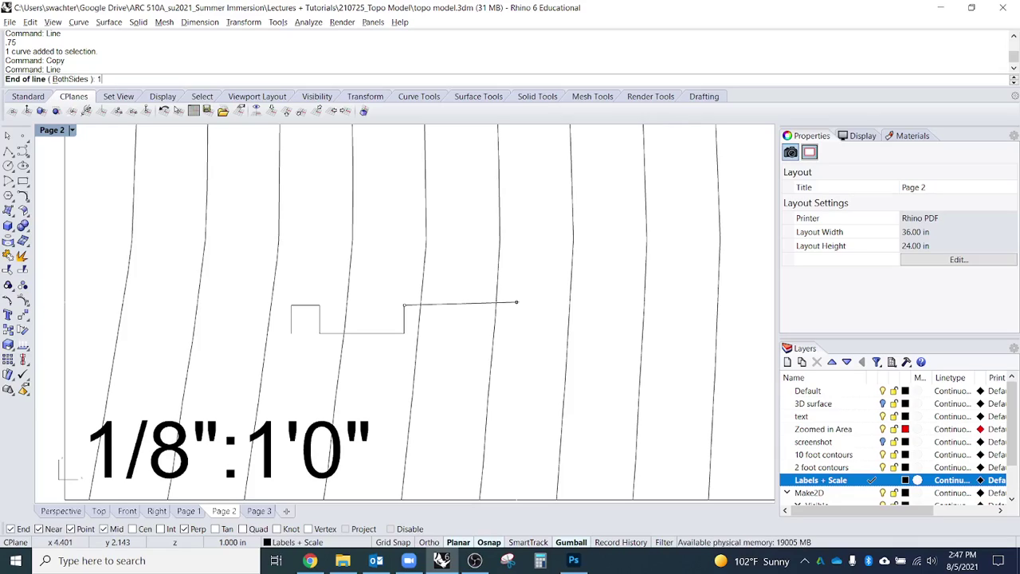
type("1")
key("Return")
key("F8")
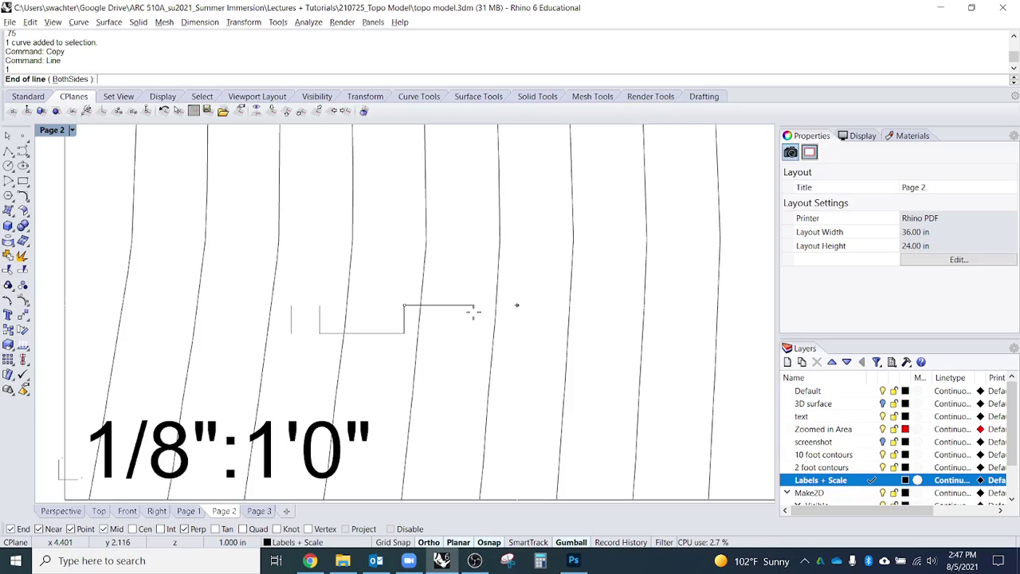
left_click(516, 305)
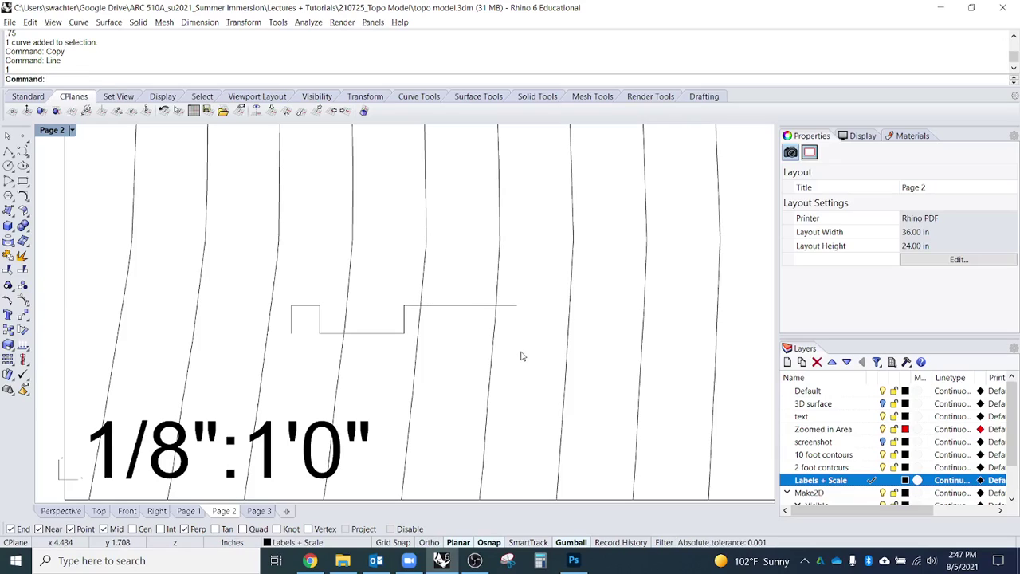
Step: Copy the vertical line at the start of the 1 in line to that line's right end
left_click(405, 321)
type("co")
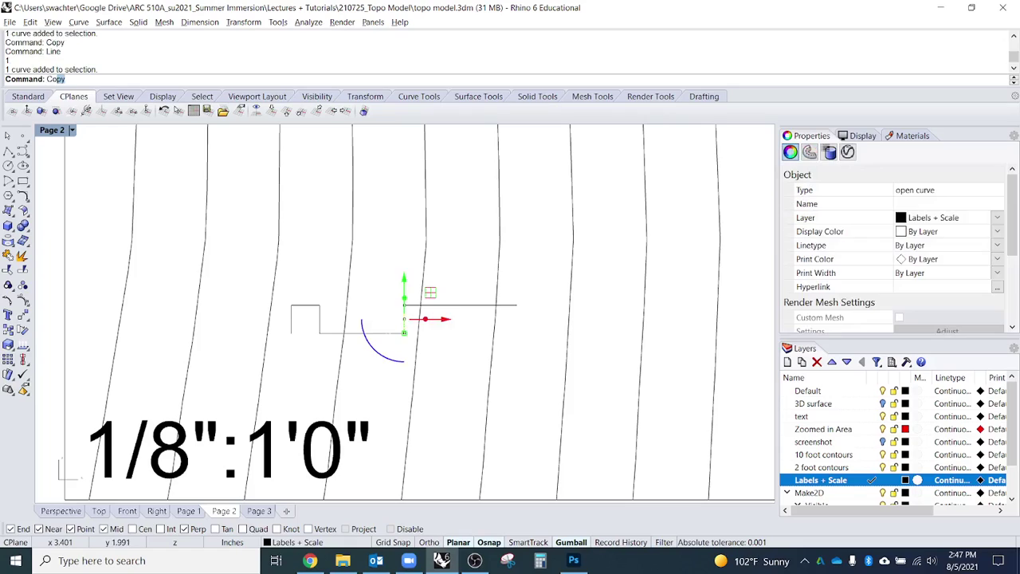
key("Return")
left_click(404, 305)
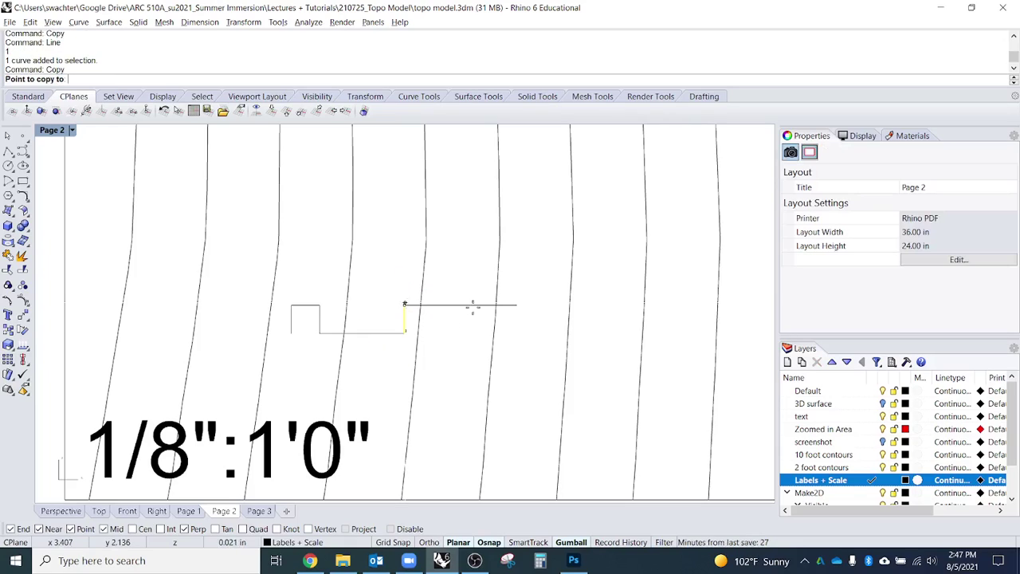
left_click(519, 304)
key("Return")
scroll(524, 393, "down", 3)
key("Escape")
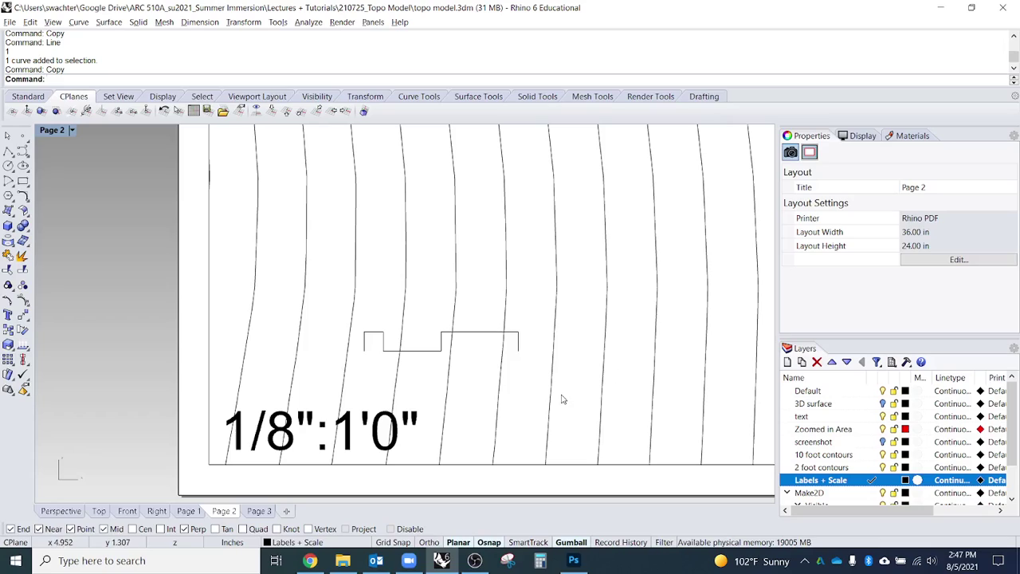
Step: Draw a horizontal line 2 in long to the right from the lower end of the rightmost vertical line
type("line")
key("Return")
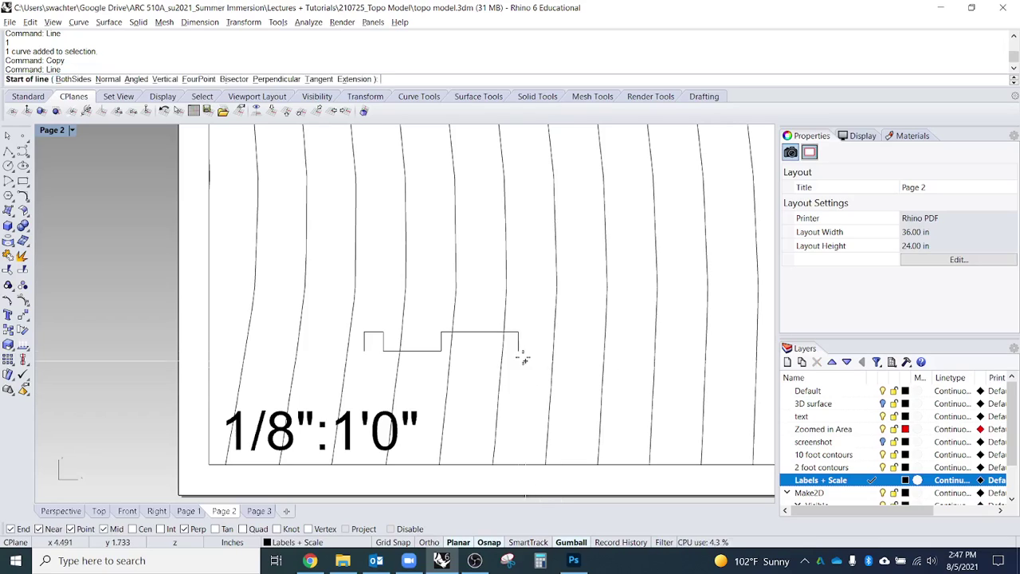
left_click(519, 352)
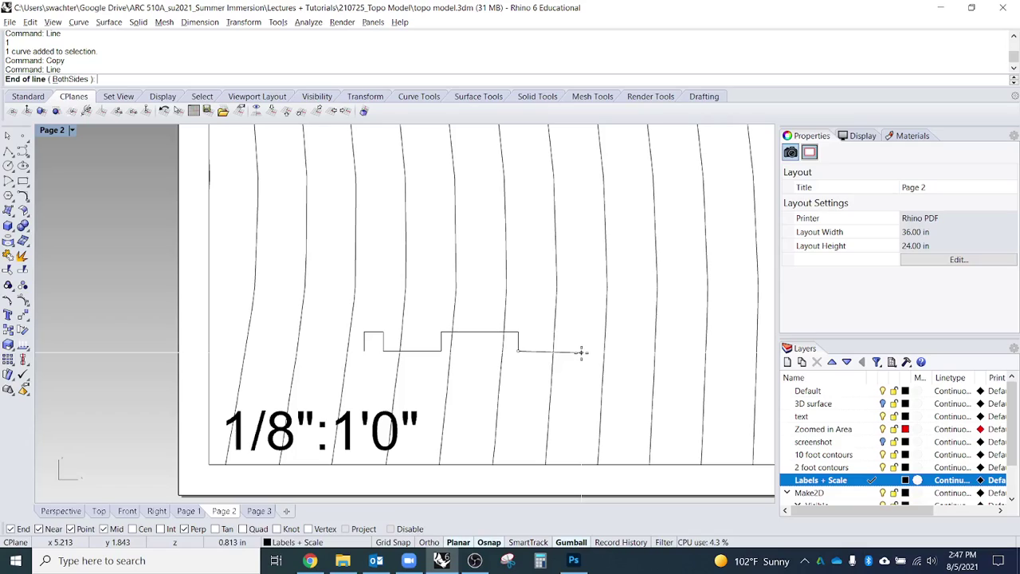
type("2")
key("Return")
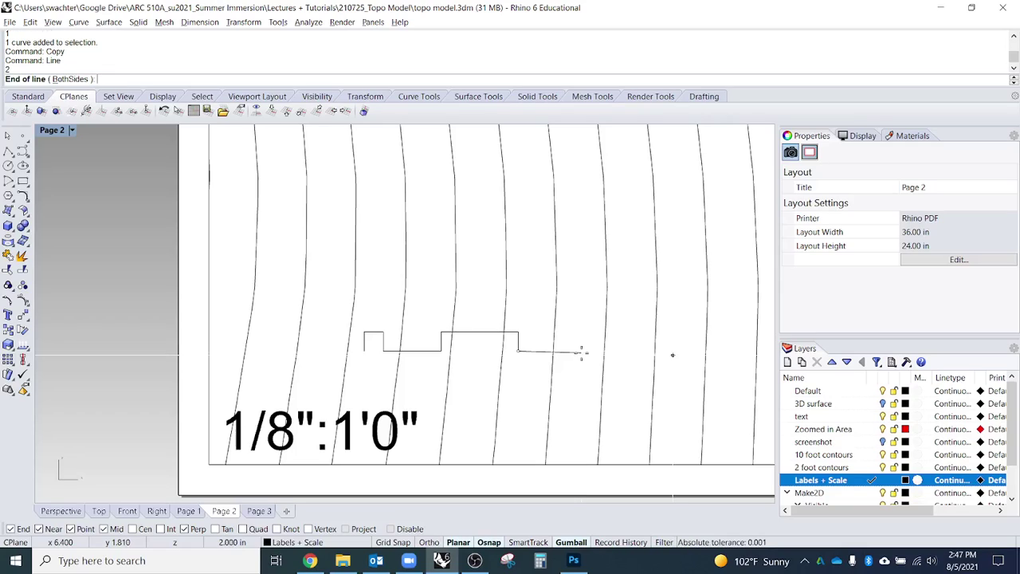
left_click(672, 351)
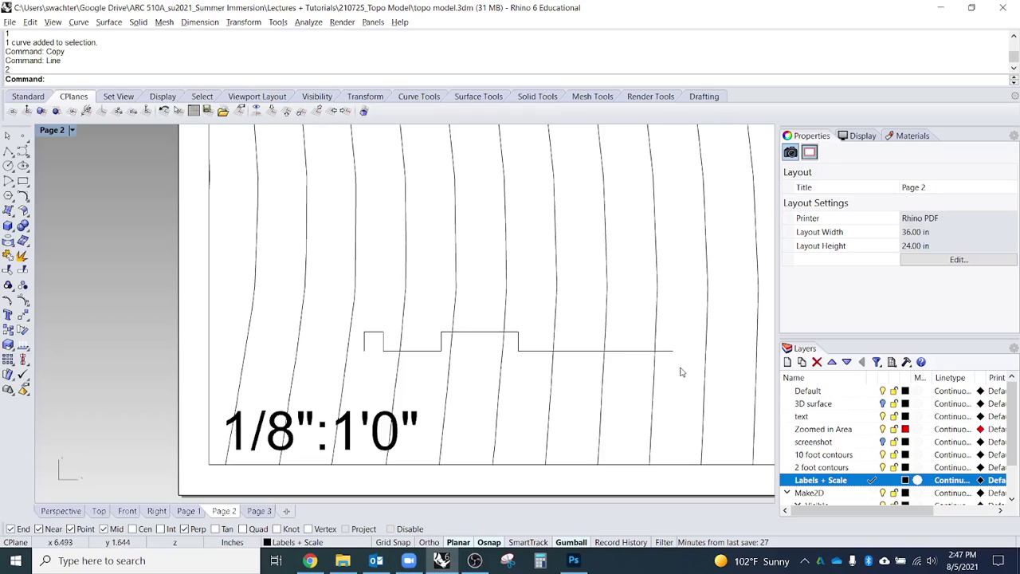
Step: Copy the vertical line at the start of the 2 in line to that line's right end
left_click(504, 340)
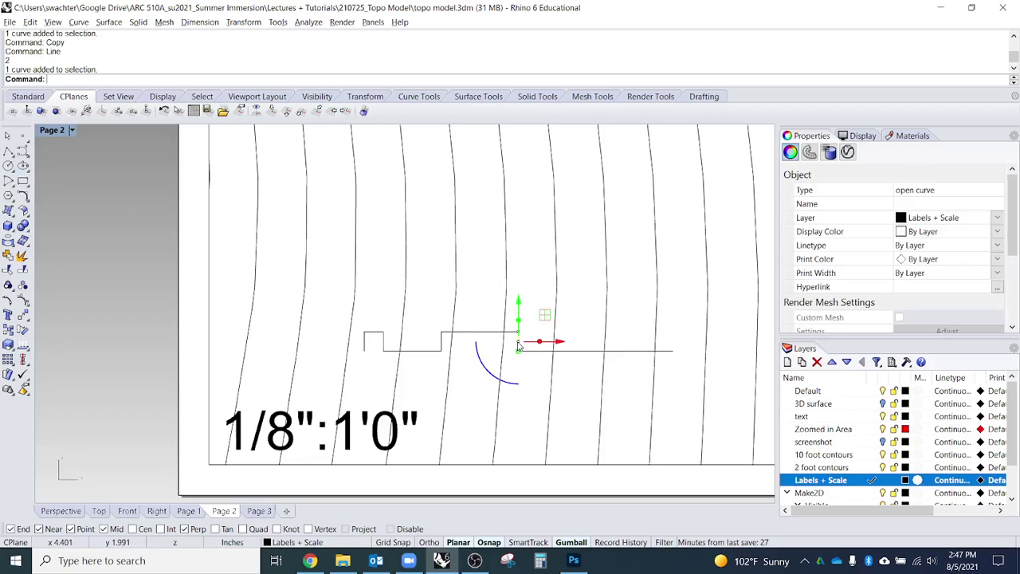
type("copy")
key("Return")
left_click(518, 341)
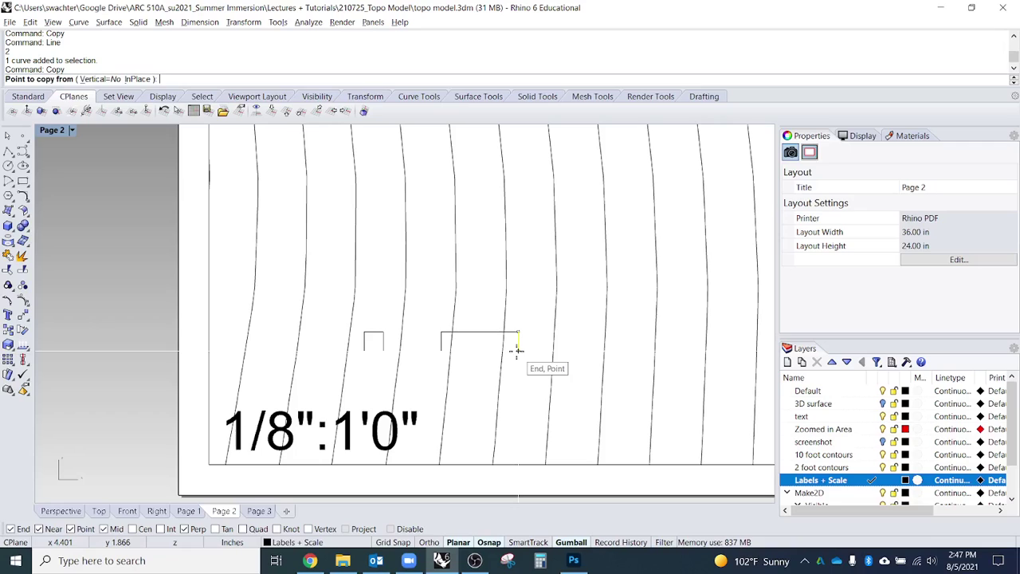
left_click(673, 342)
key("Return")
left_click(680, 416)
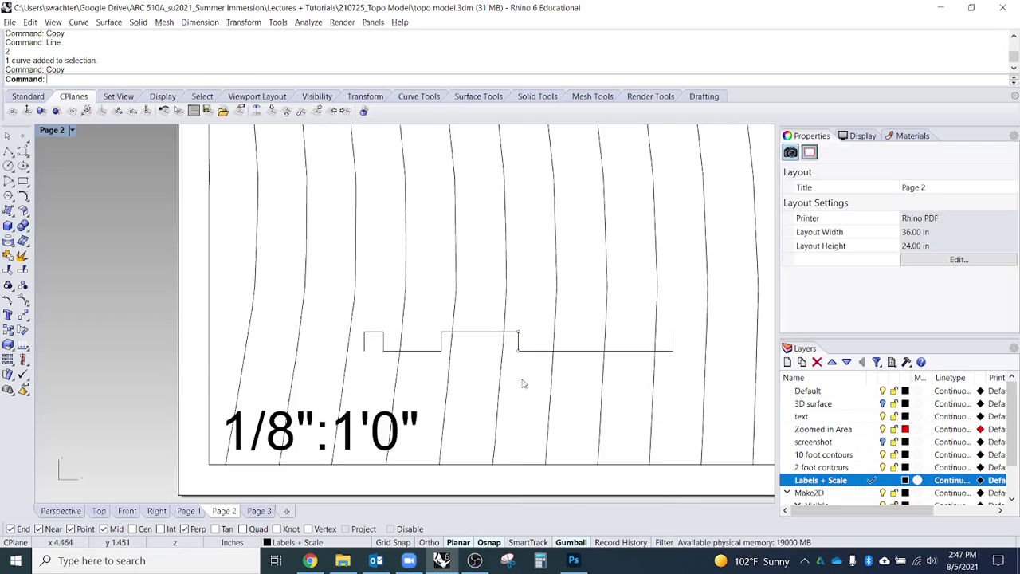
scroll(349, 414, "down", 2)
left_click_drag(329, 335, 610, 397)
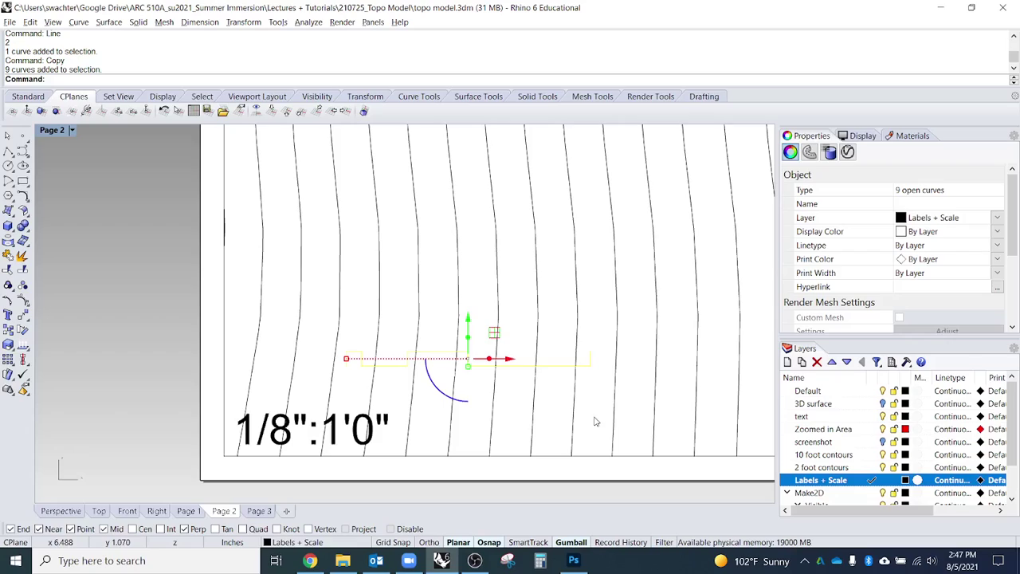
key("Escape")
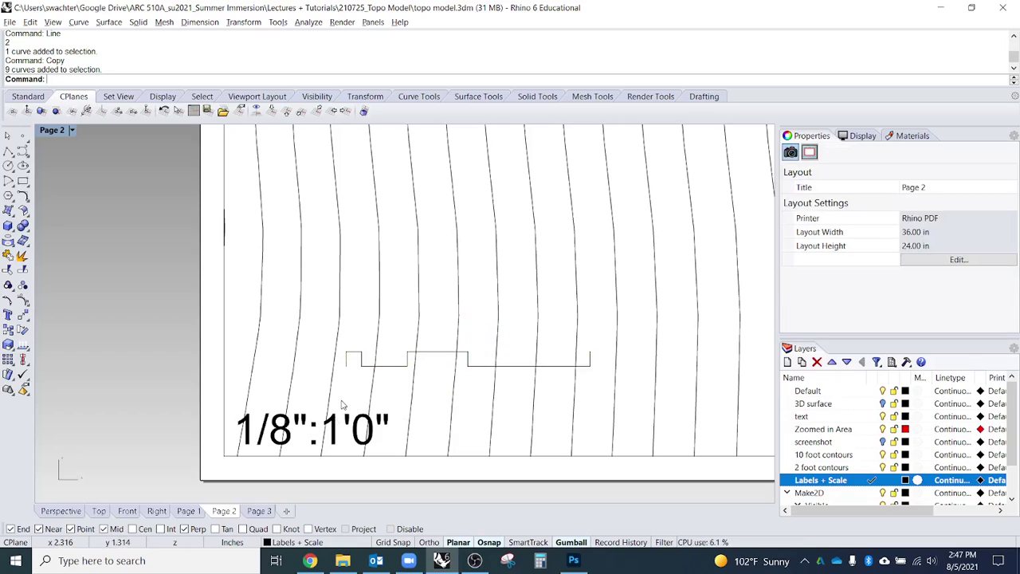
Step: Place a horizontally centred text label reading 0' at the lower end of the scale bar's first vertical line
type("Text")
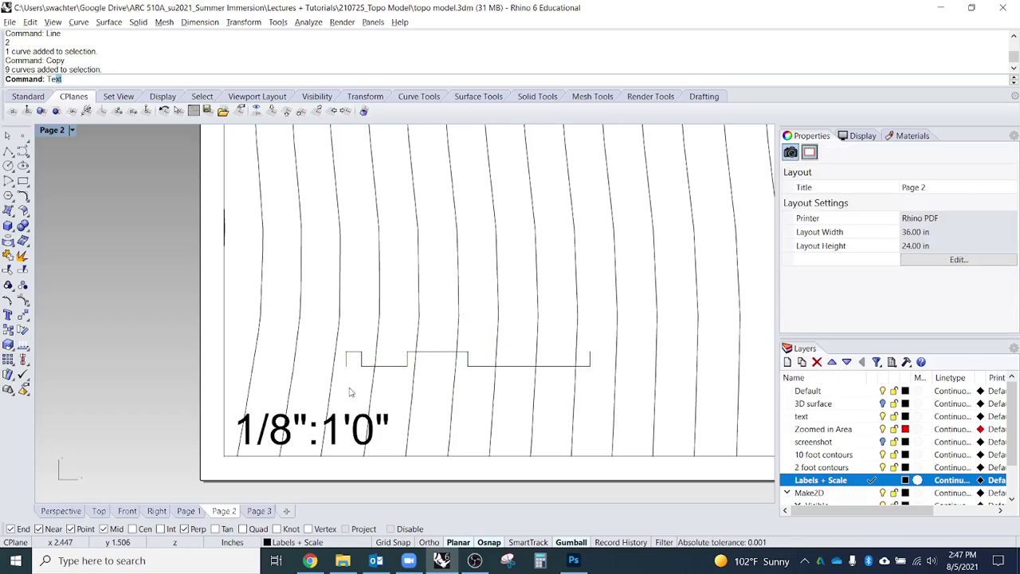
key("Return")
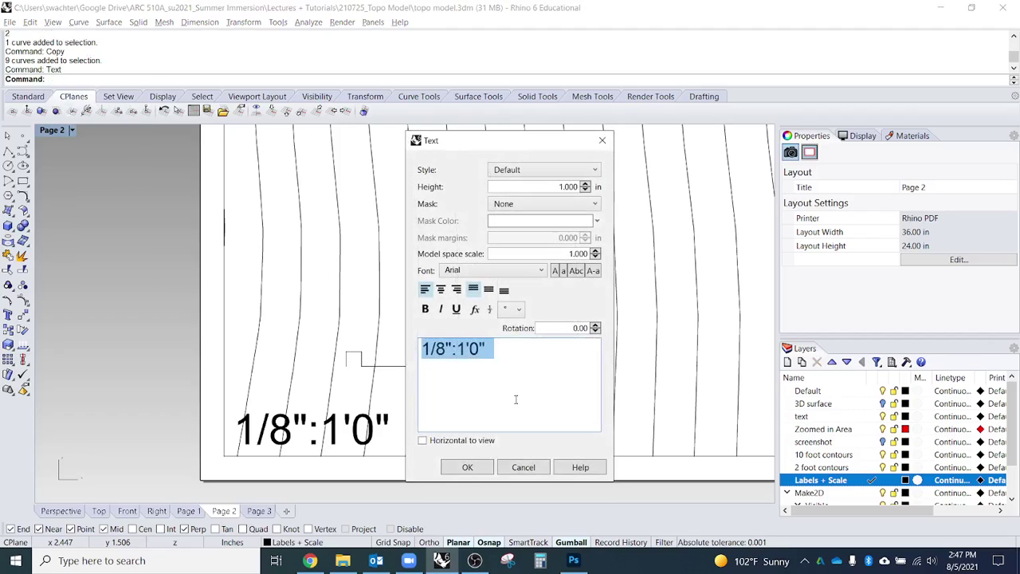
type("0")
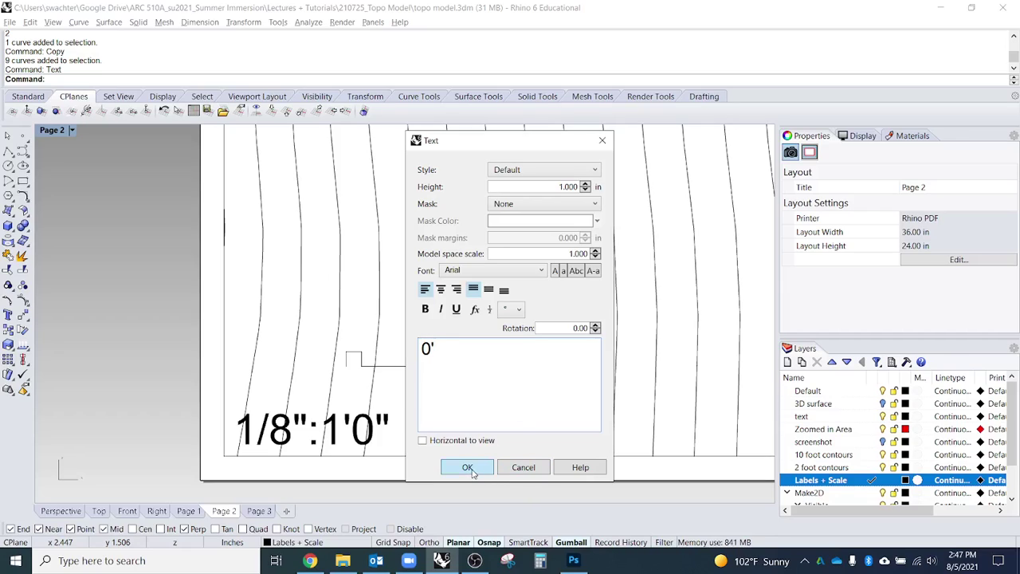
left_click(441, 290)
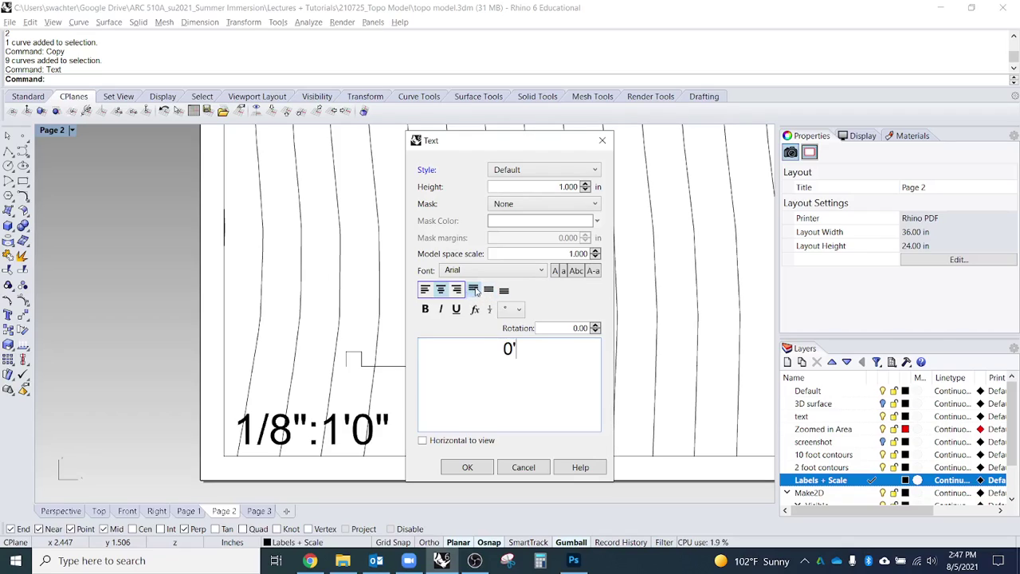
left_click(466, 468)
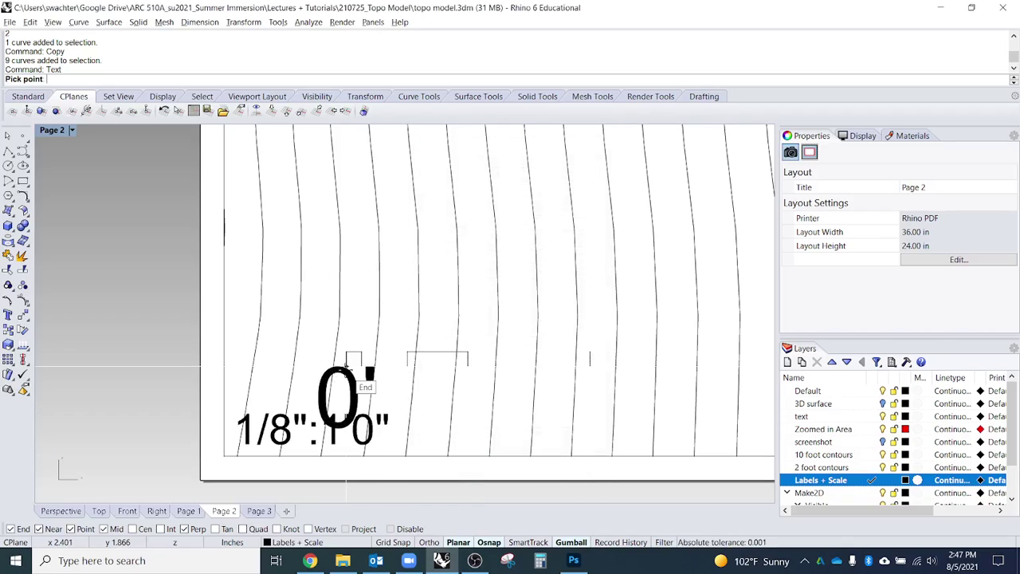
left_click(347, 363)
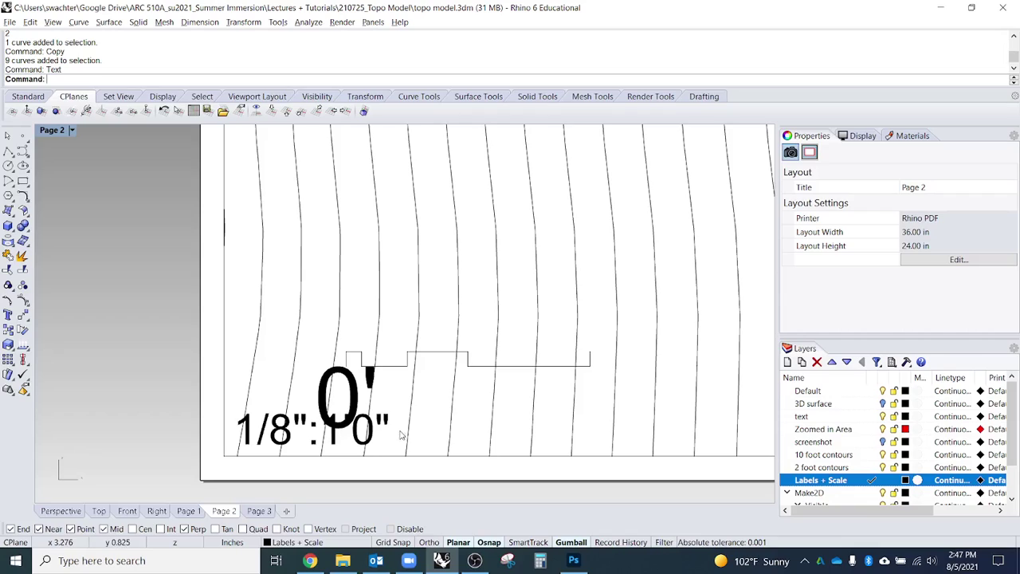
Step: Set the 0' label's text height to 0.25 in
left_click(347, 366)
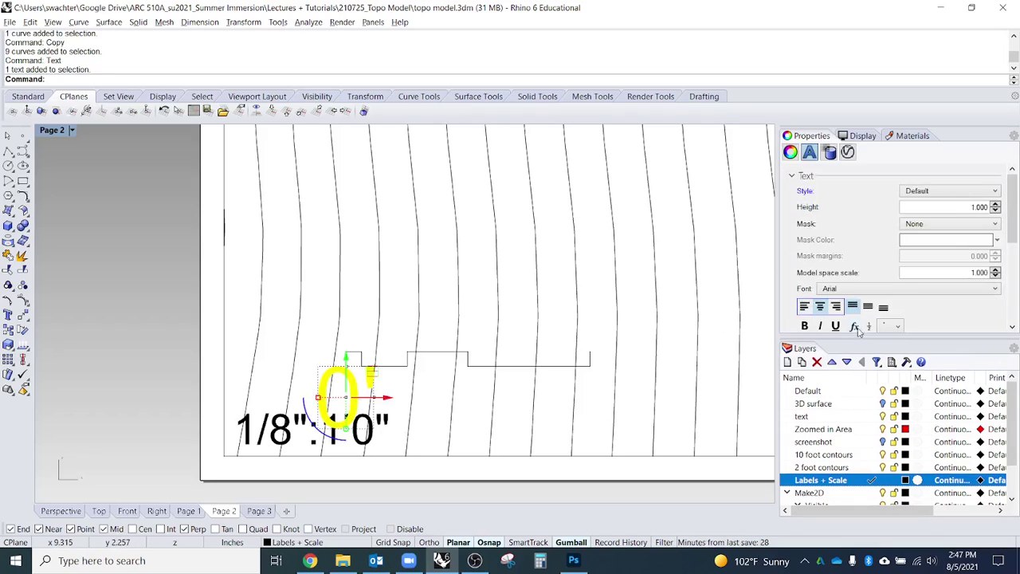
left_click_drag(969, 207, 1013, 211)
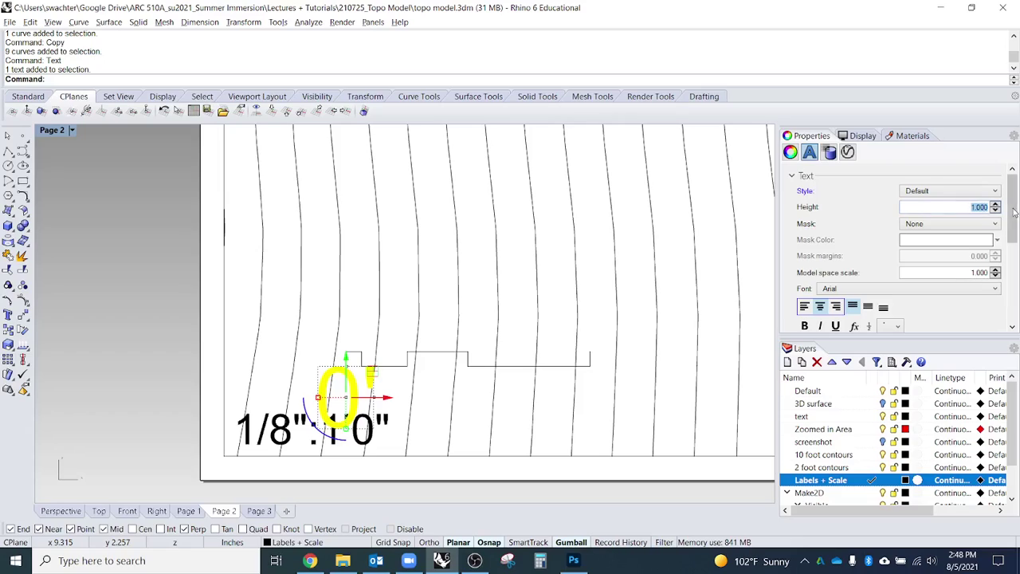
type(".25")
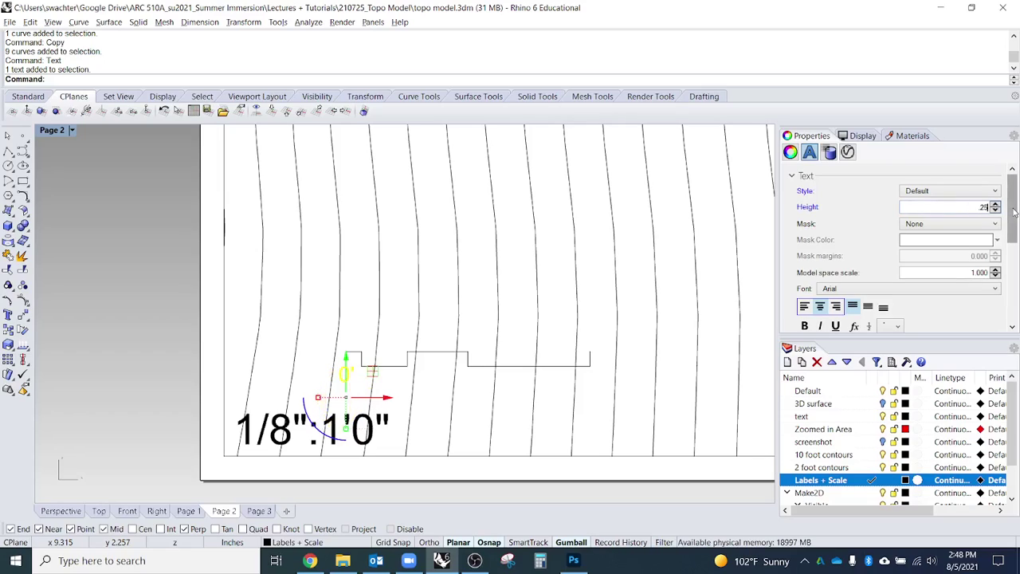
left_click(512, 399)
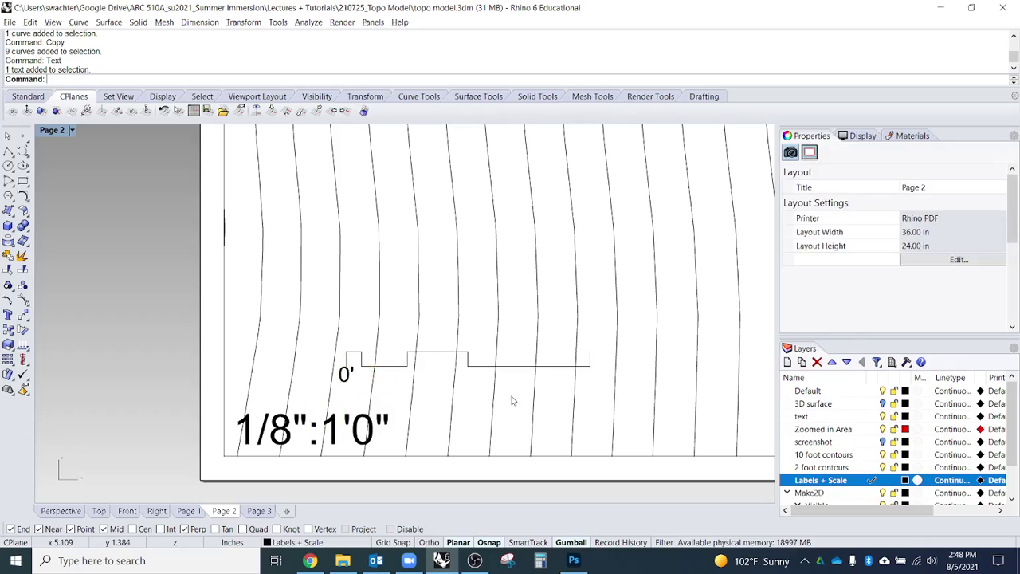
Step: Move the 1/8":1'0" scale label to just above the scale bar, roughly aligned with the bar's left end
right_click_drag(415, 431, 495, 399)
left_click(423, 388)
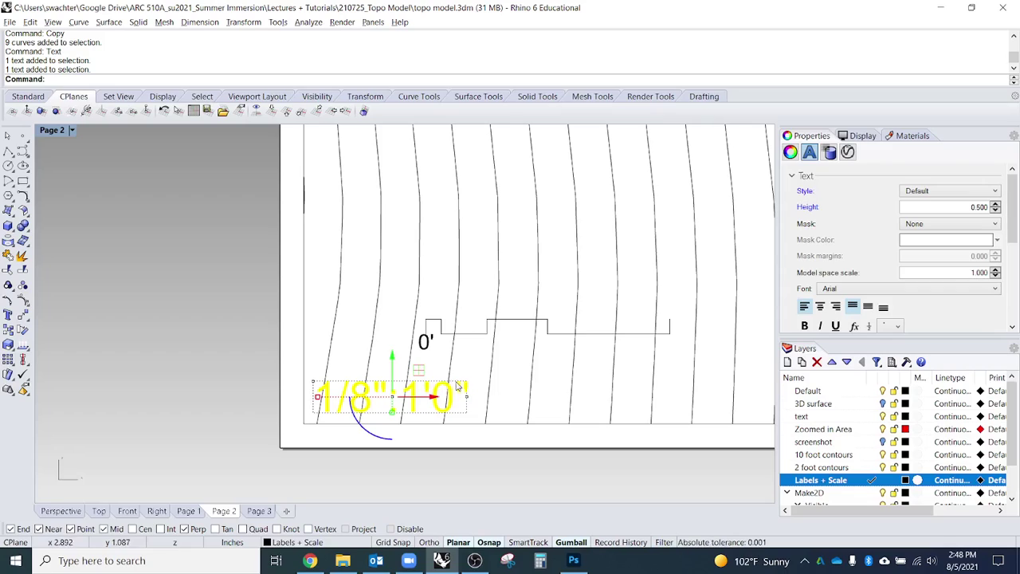
left_click(485, 446)
left_click(436, 391)
right_click_drag(480, 375, 471, 409)
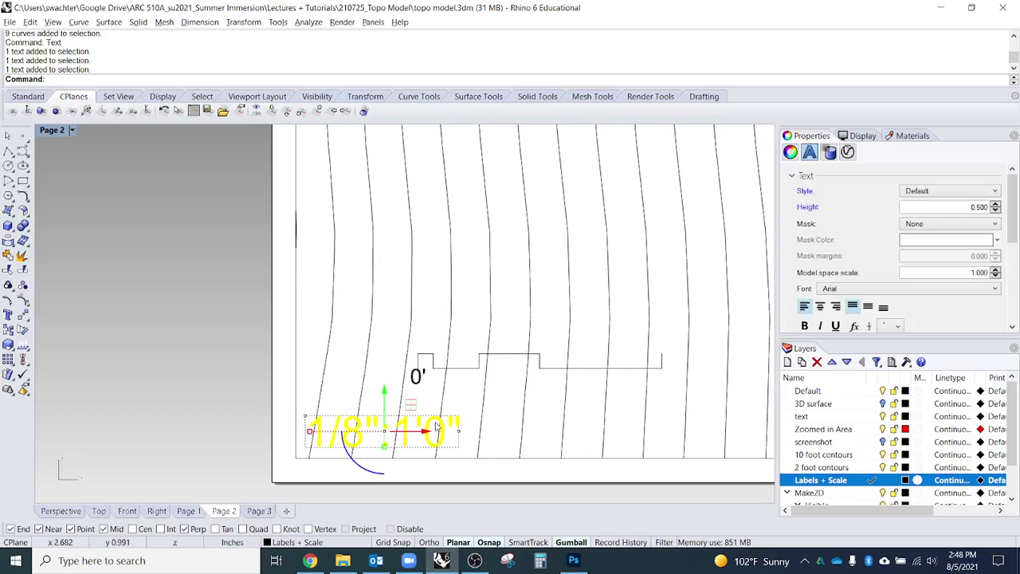
left_click_drag(436, 428, 546, 322)
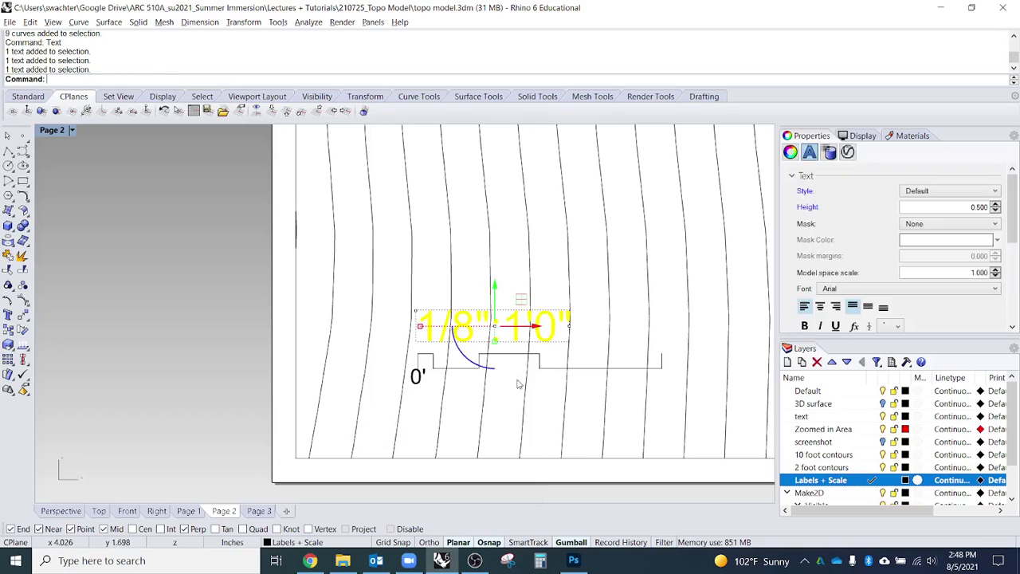
left_click(520, 423)
Step: Copy the 0' label from the first vertical line's lower end to the second vertical line's lower end
right_click_drag(520, 366, 513, 400)
scroll(416, 423, "up", 5)
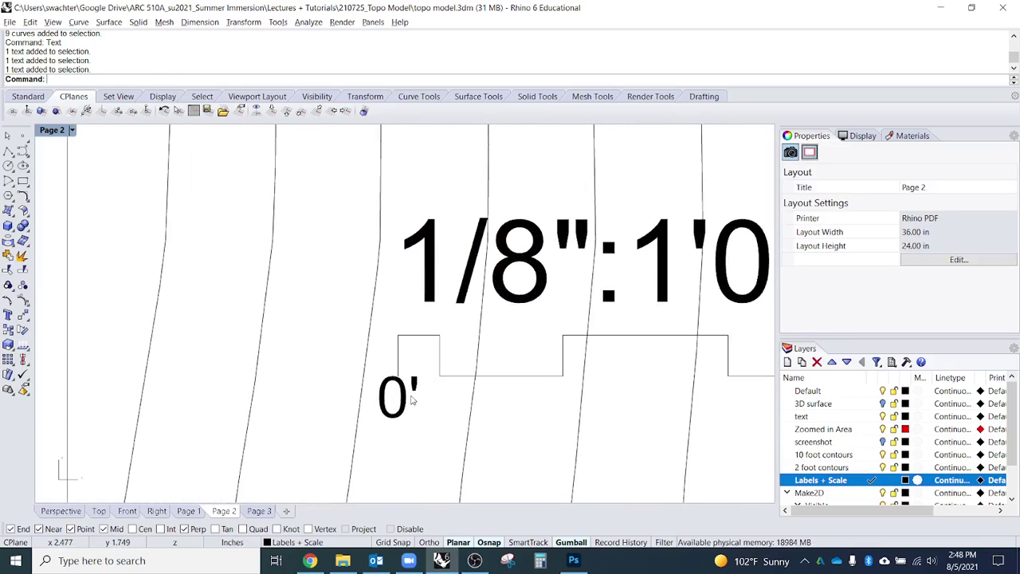
left_click(421, 406)
type("Copy")
key("Return")
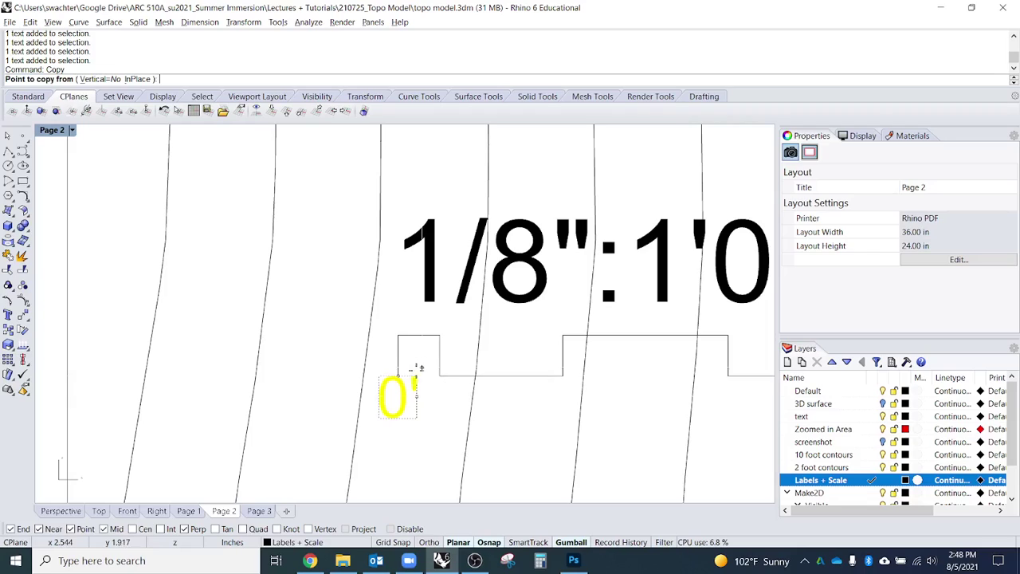
left_click(398, 373)
left_click(439, 375)
key("Return")
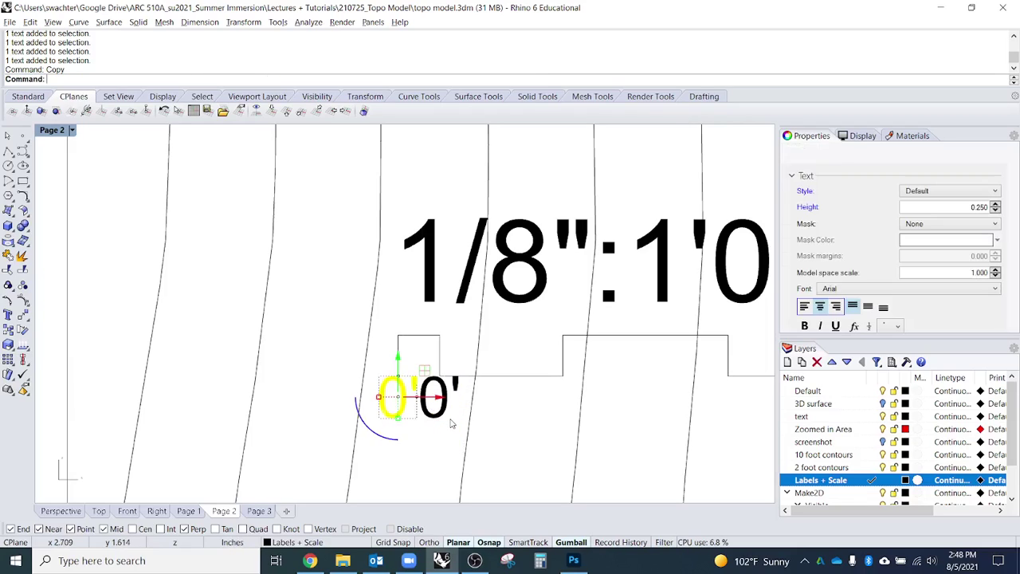
Step: Change the copied label's text to 2'
double_click(448, 416)
left_click(454, 367)
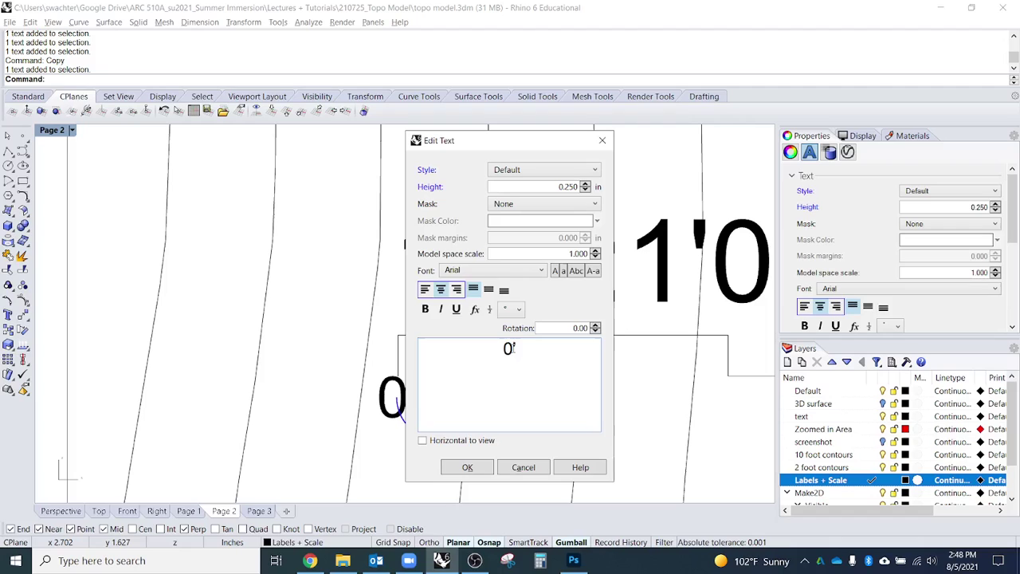
left_click_drag(514, 352, 505, 355)
type("2")
left_click(466, 467)
Step: Delete the 0' label at the scale bar's left end
scroll(471, 430, "down", 5)
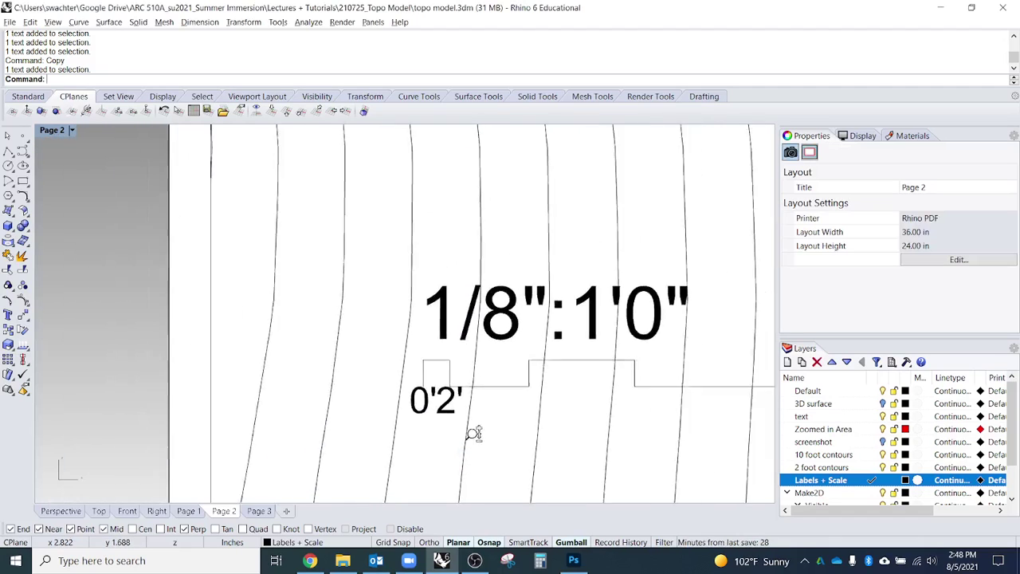
scroll(313, 361, "up", 2)
left_click(318, 337)
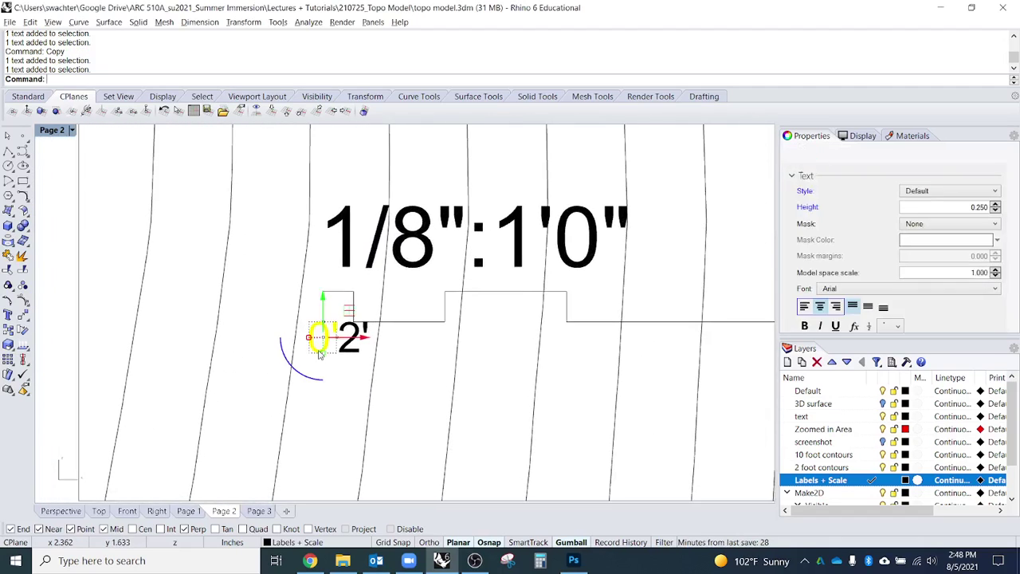
key("Delete")
Step: Copy the 2' label from its vertical line's lower end to the lower ends of the scale bar's three remaining division lines
left_click(360, 351)
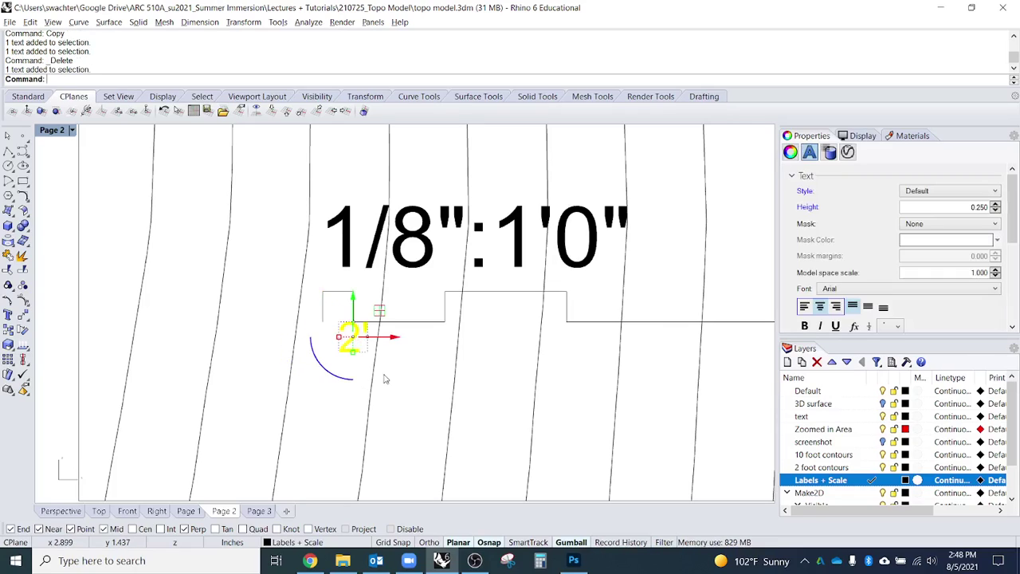
key("Return")
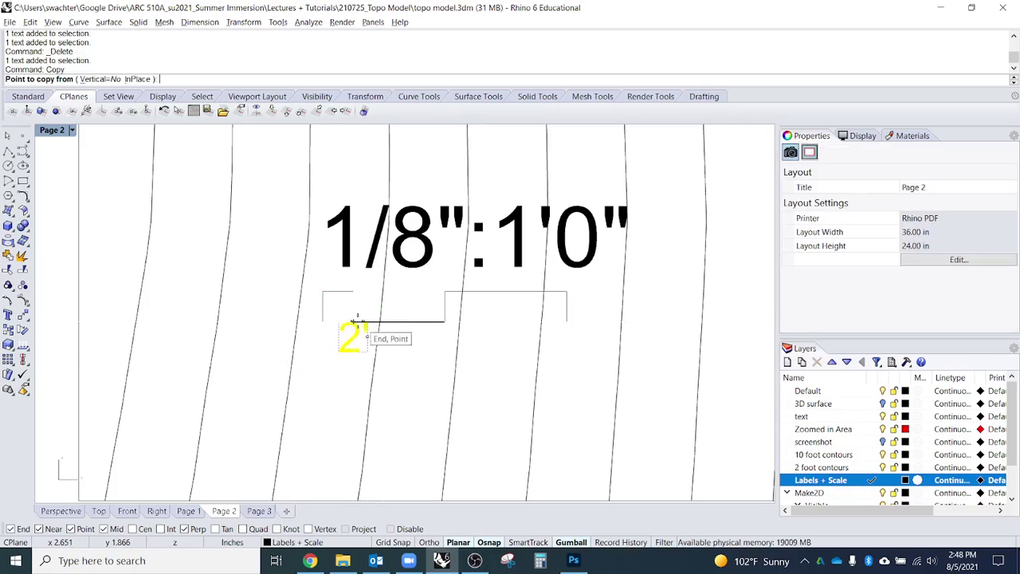
left_click(358, 322)
left_click(454, 322)
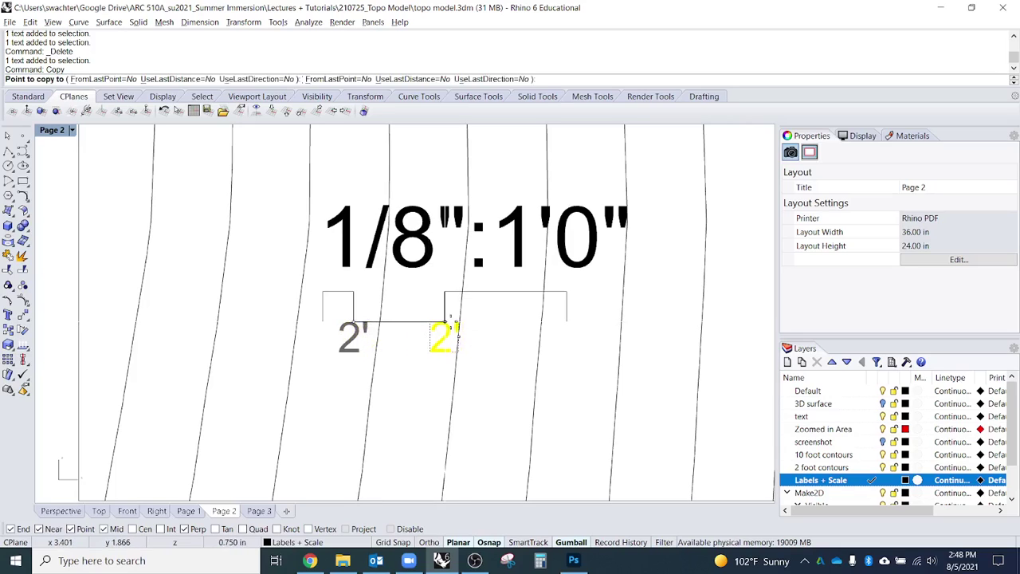
left_click(564, 322)
right_click_drag(616, 375, 432, 364)
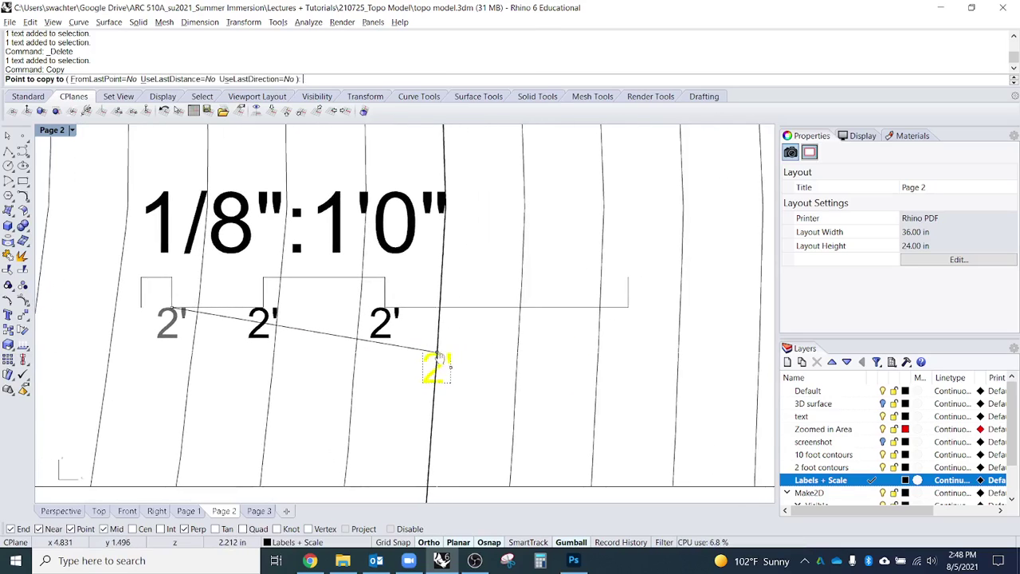
left_click(627, 314)
key("Return")
right_click_drag(329, 355, 394, 351)
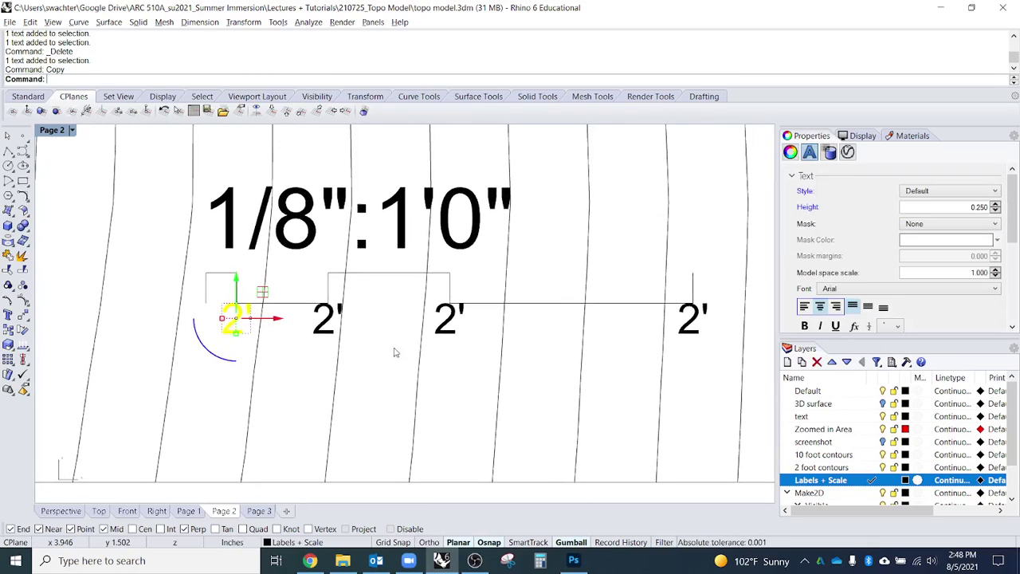
Step: Change the text of the second label along the scale bar to 8'
left_click(275, 343)
double_click(321, 330)
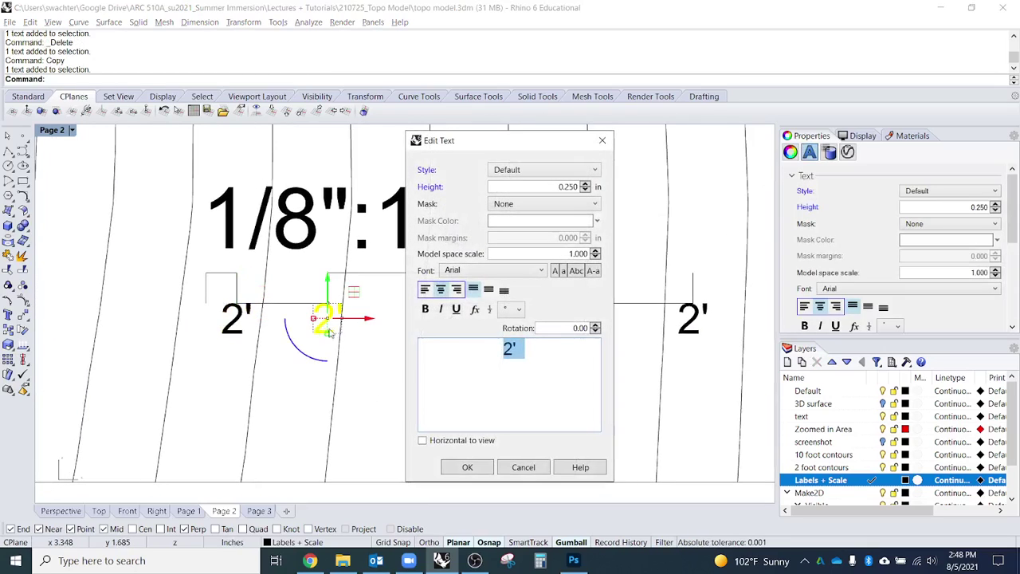
key("ctrl+a")
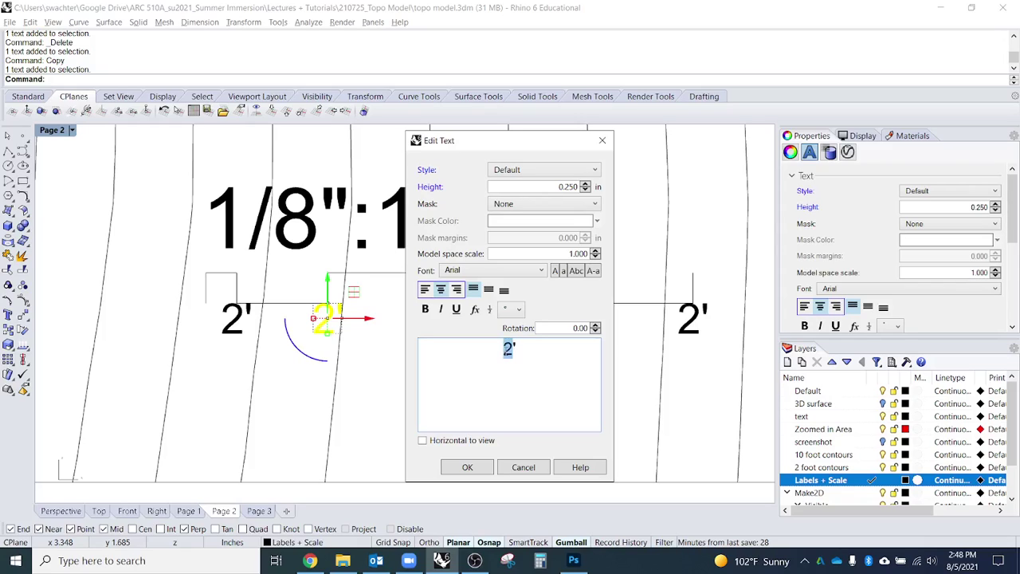
type("8'")
left_click(466, 467)
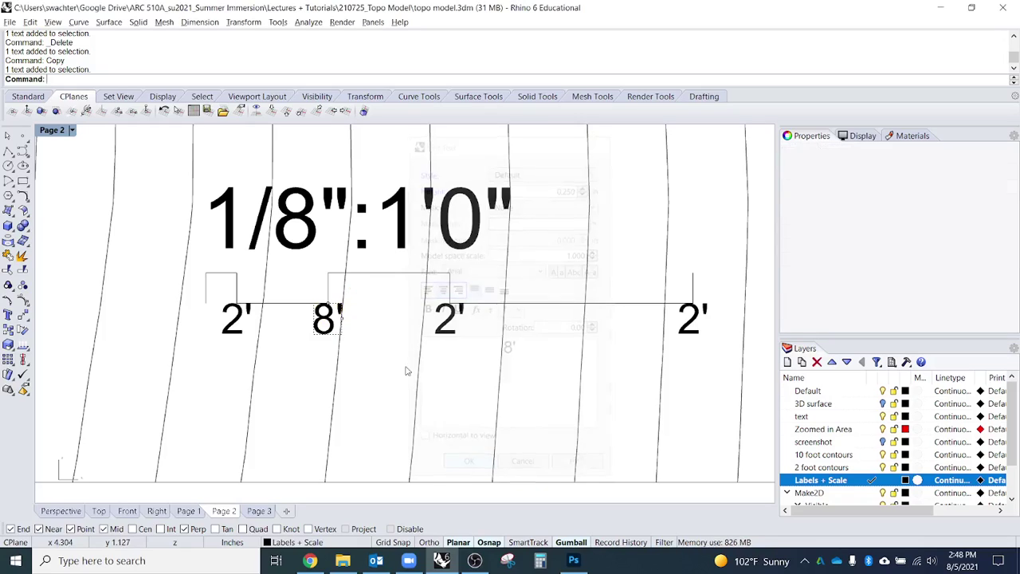
Step: Change the text of the third label along the scale bar to 16'
left_click(448, 327)
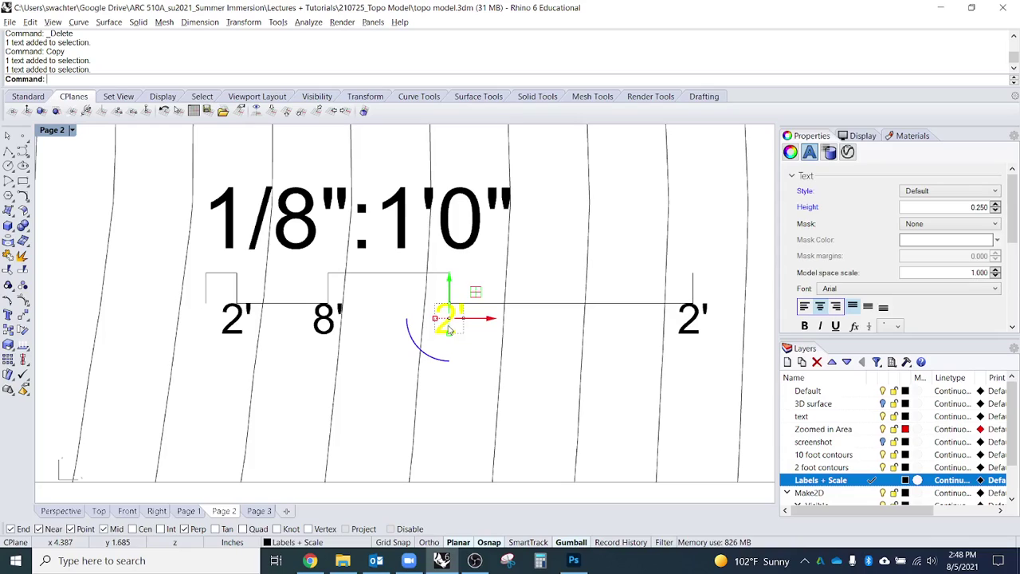
left_click(467, 364)
left_click(448, 328)
double_click(449, 327)
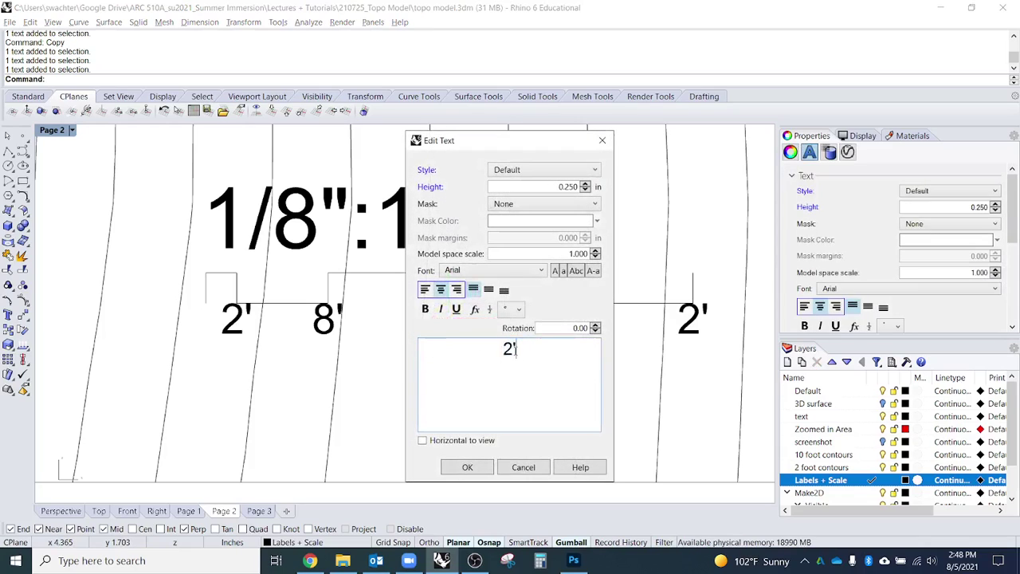
key("ctrl+a")
type("1'")
type("6")
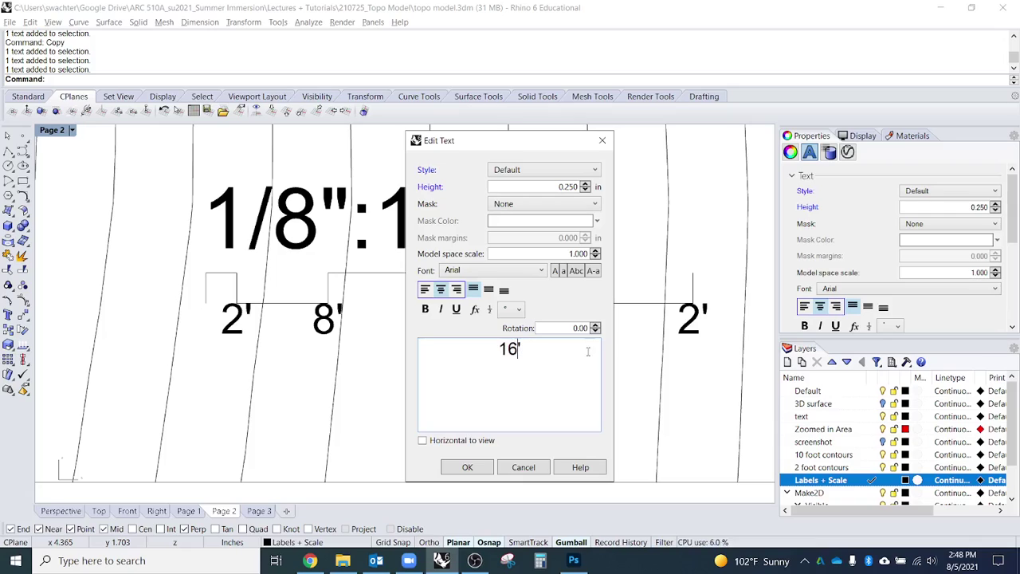
left_click(492, 467)
Step: Change the text of the label at the scale bar's far right end to 32'
double_click(691, 317)
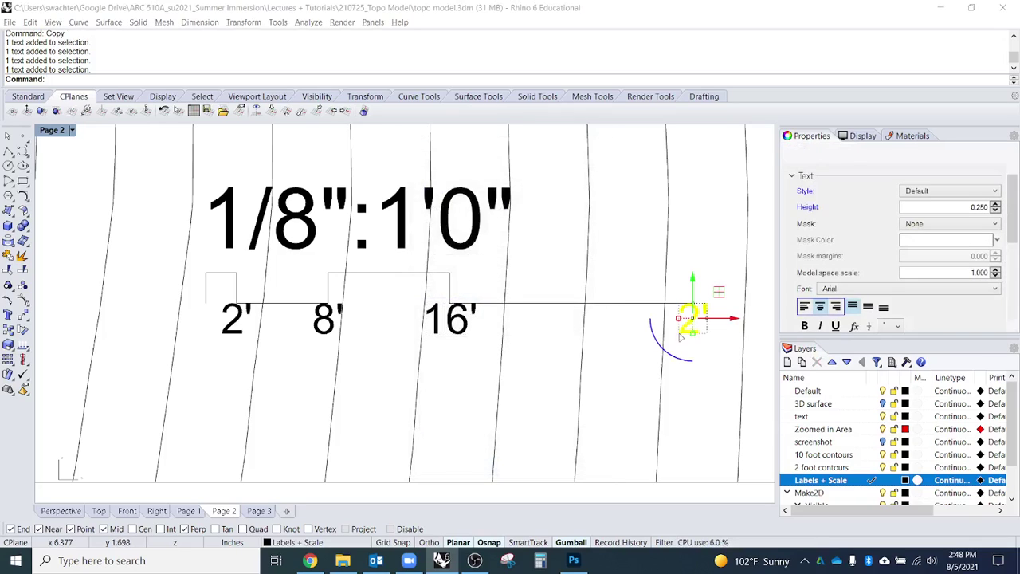
left_click(475, 343)
type("32'")
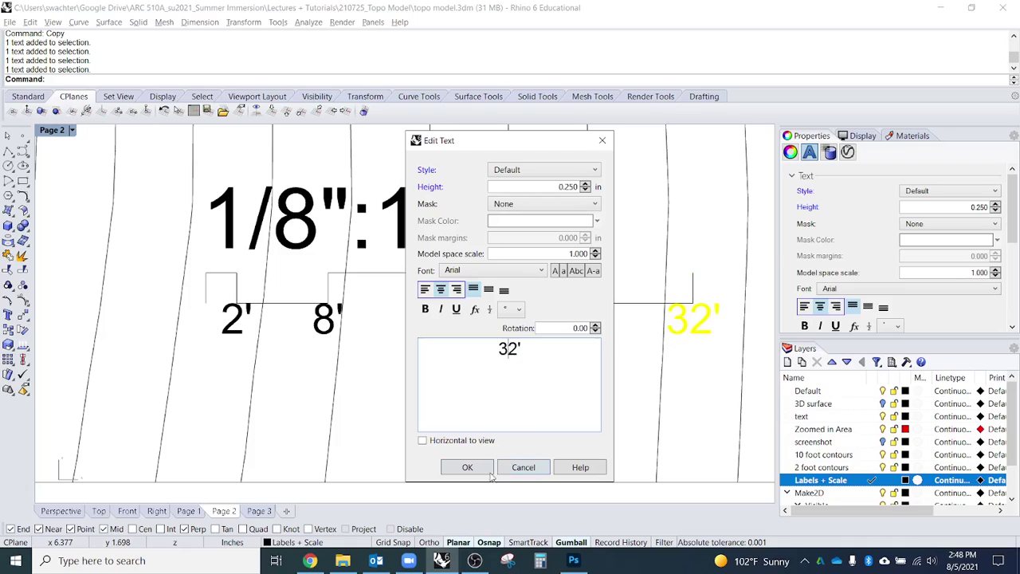
left_click(476, 472)
scroll(384, 383, "down", 1)
left_click_drag(243, 369, 713, 305)
scroll(644, 307, "up", 3)
right_click_drag(458, 313, 558, 356)
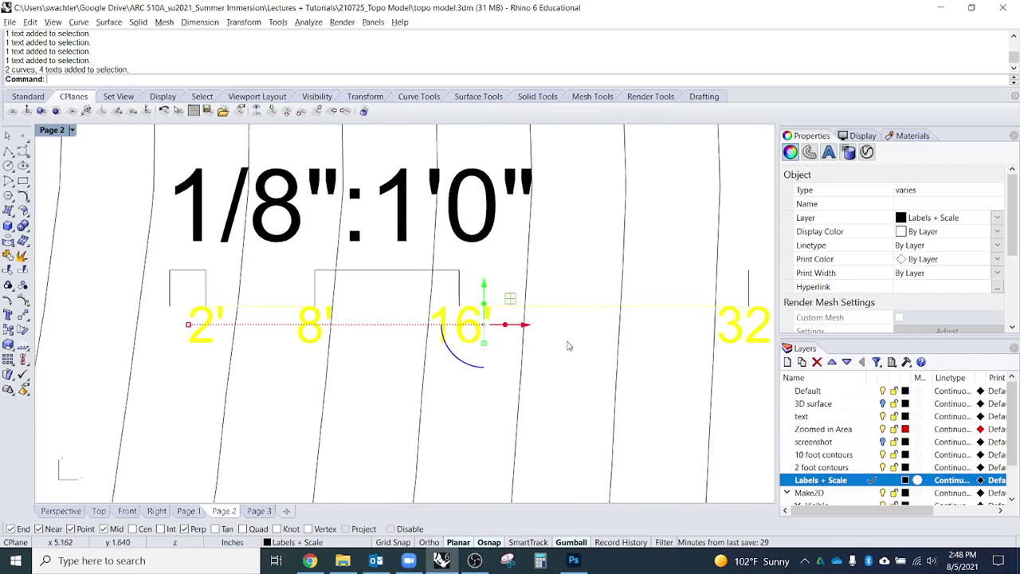
left_click(583, 354)
Step: Select all the line segments of the stepped scale bar without the labels and join them into one curve
left_click(539, 291)
left_click_drag(494, 296, 290, 267, "shift")
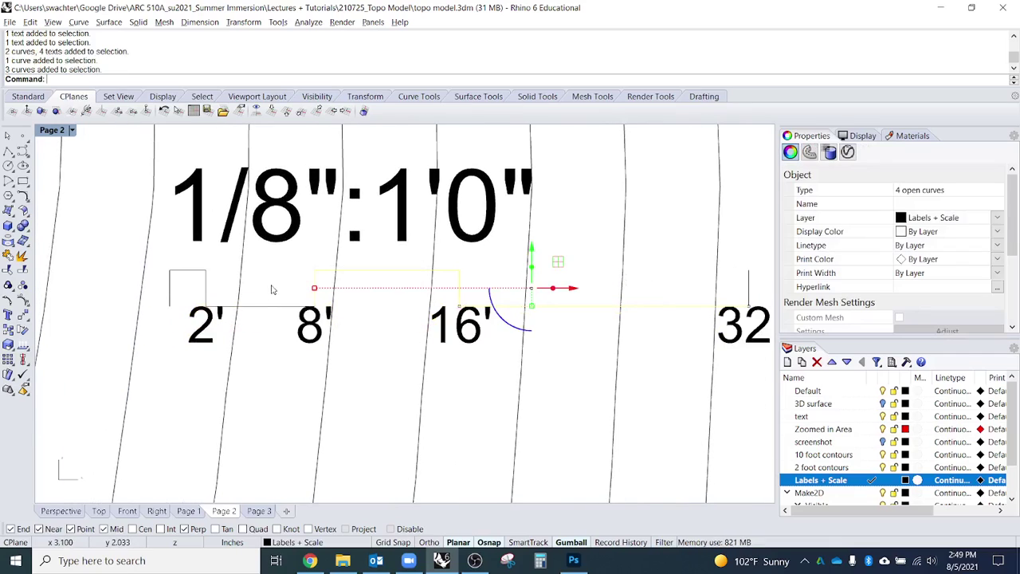
left_click(228, 289, "shift")
left_click_drag(222, 263, 156, 285)
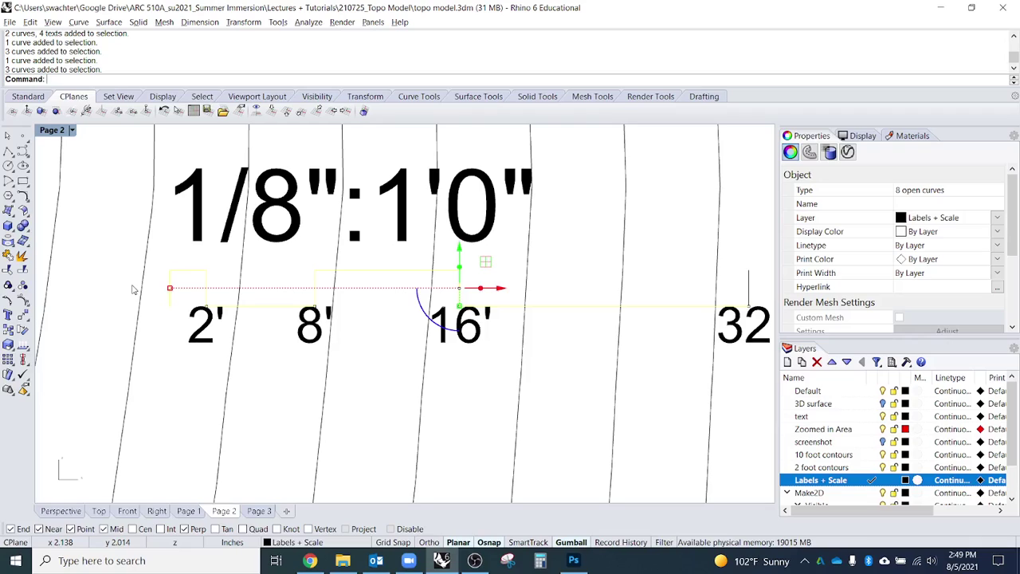
right_click_drag(443, 365, 235, 360)
left_click_drag(459, 240, 600, 331)
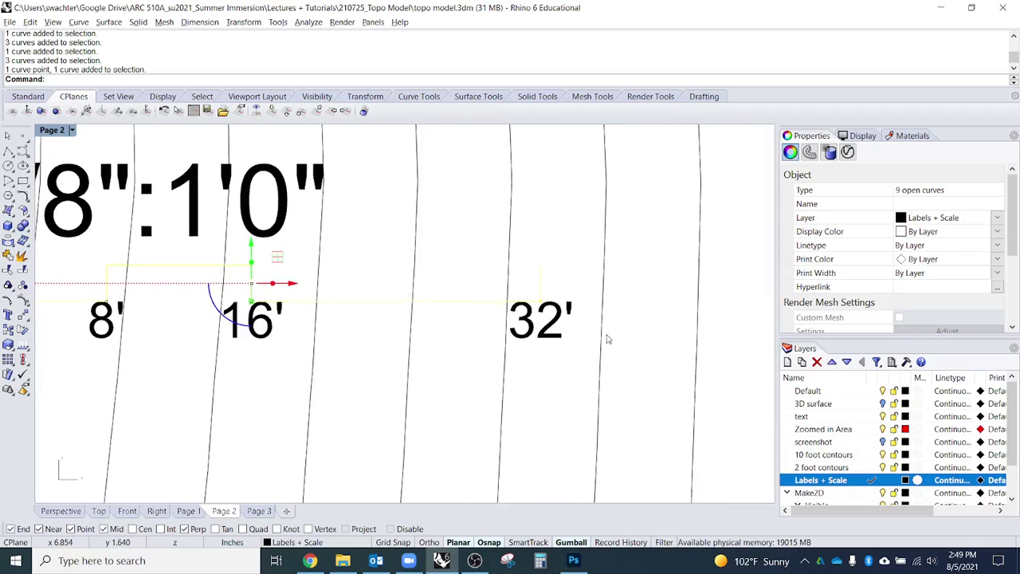
type("Join")
key("Return")
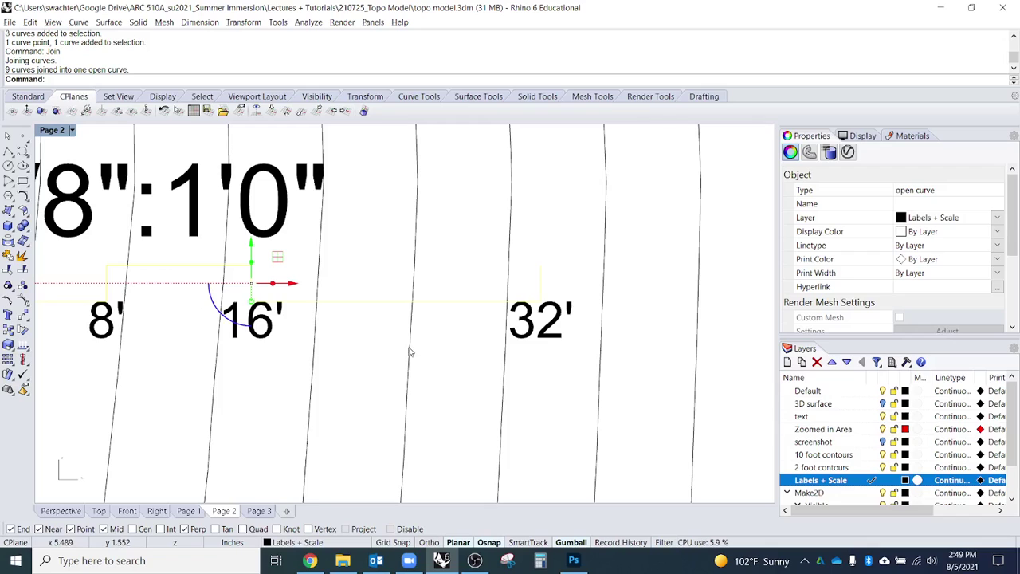
Step: Move the joined scale bar up slightly to leave a small gap above the foot labels
right_click_drag(391, 286, 485, 293)
left_click_drag(346, 254, 345, 244)
scroll(351, 243, "down", 3)
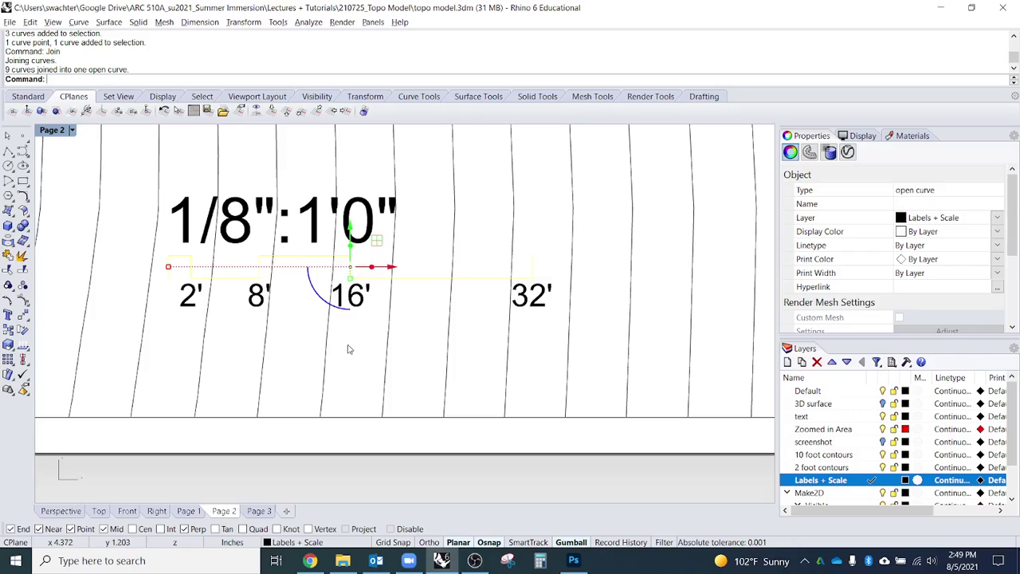
left_click(347, 348)
scroll(275, 283, "up", 5)
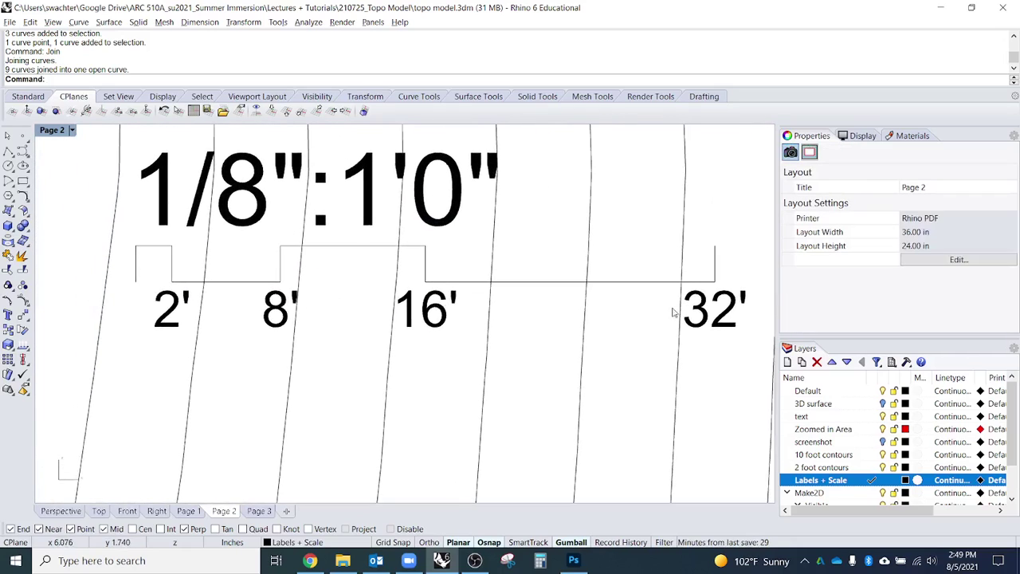
scroll(398, 359, "down", 4)
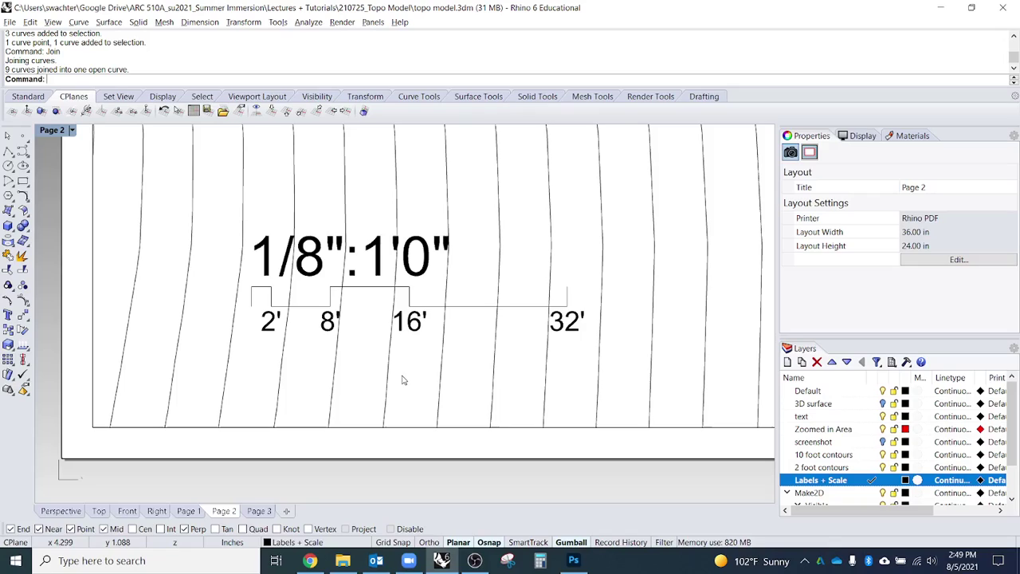
Step: Toggle print preview for the Page 2 layout and inspect the scale bar's line weight
left_click(71, 130)
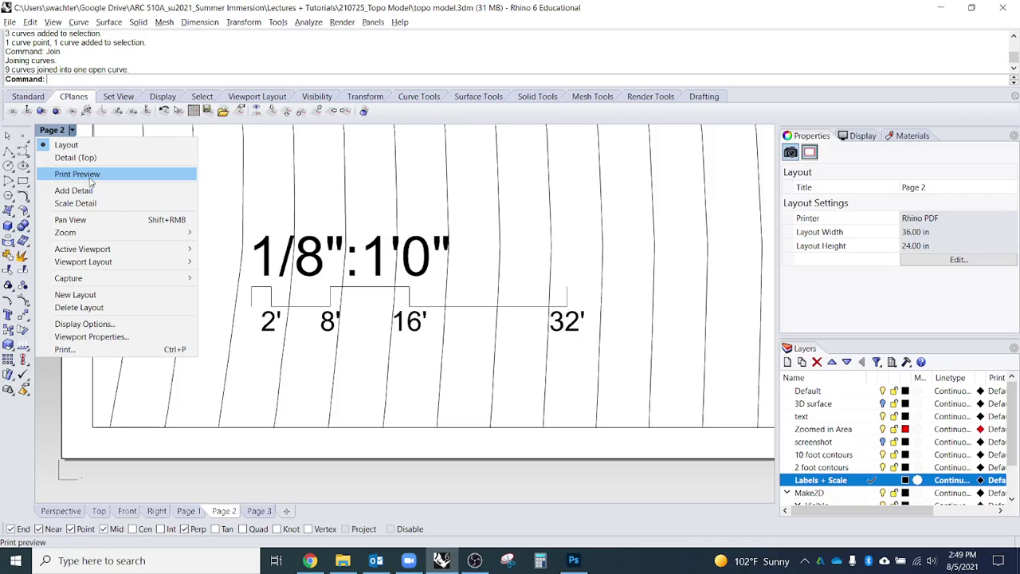
left_click(90, 176)
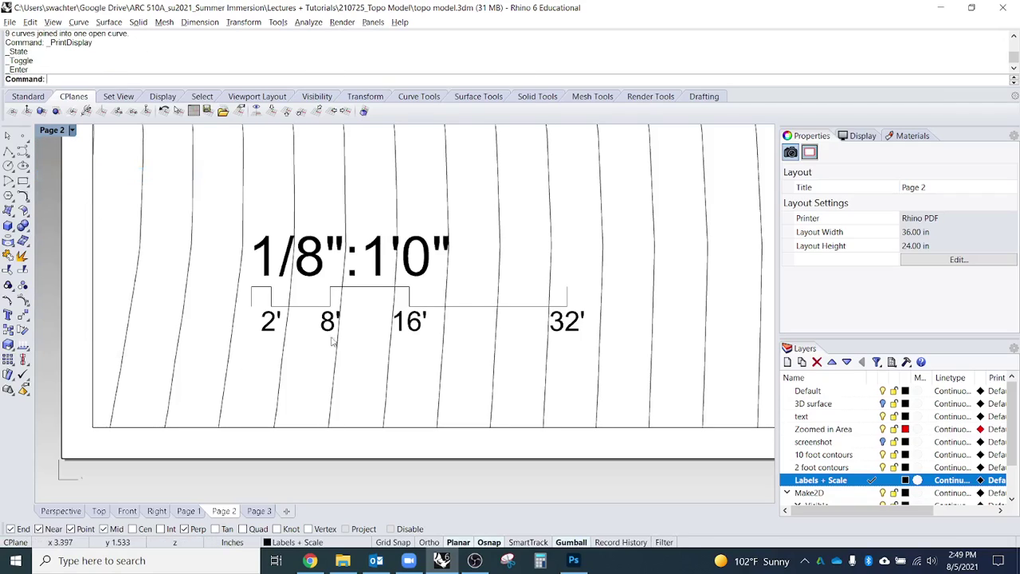
scroll(223, 334, "down", 5)
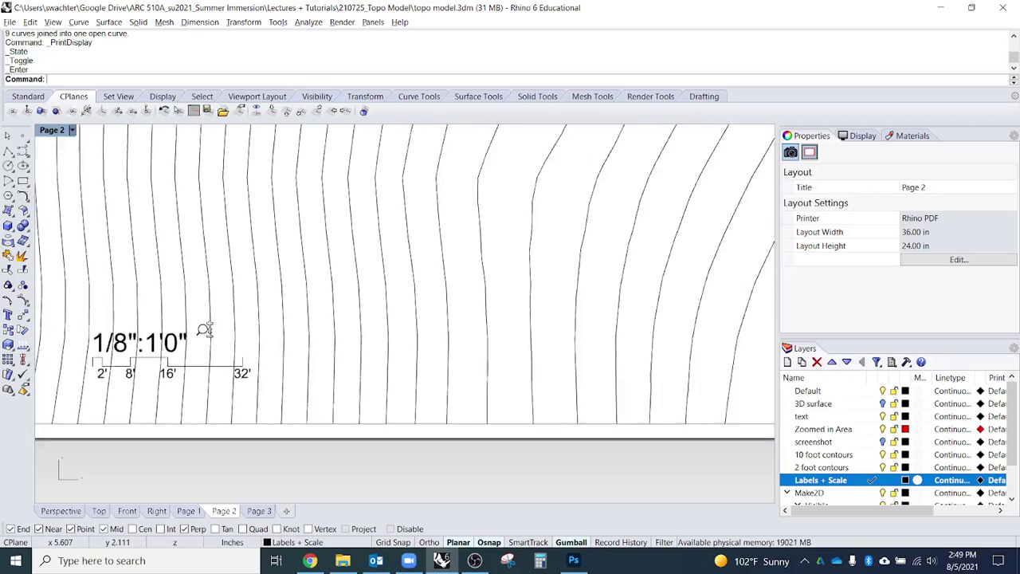
scroll(212, 359, "up", 5)
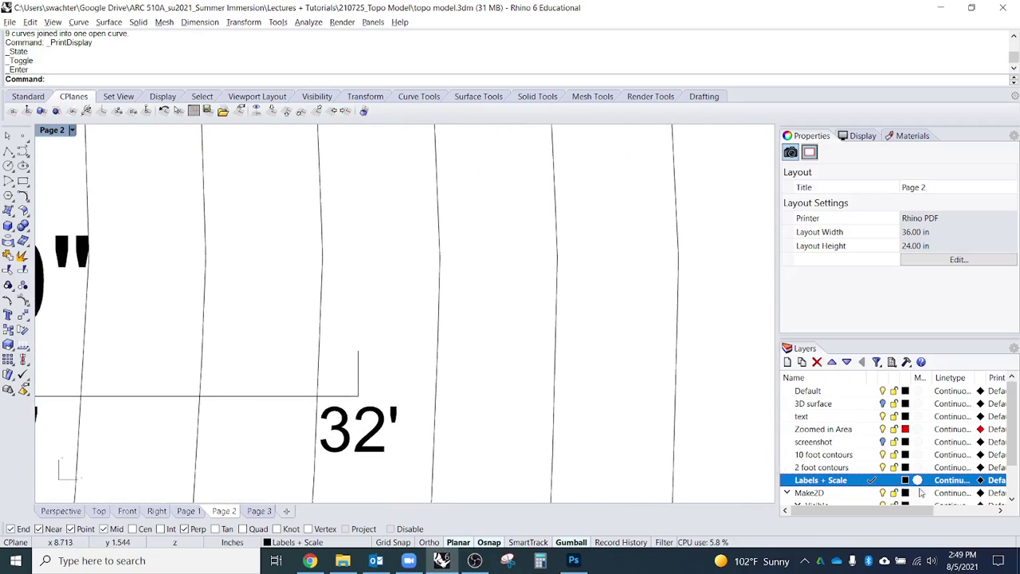
right_click_drag(351, 386, 535, 342)
scroll(535, 342, "down", 2)
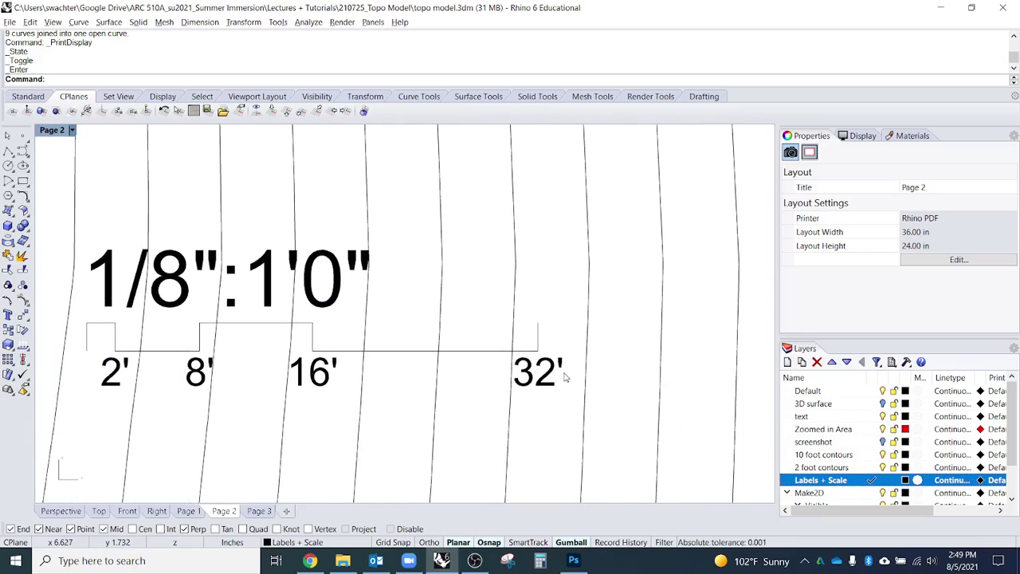
Step: Set the print width of the Labels + Scale layer to 0.35 mm
left_click(540, 345)
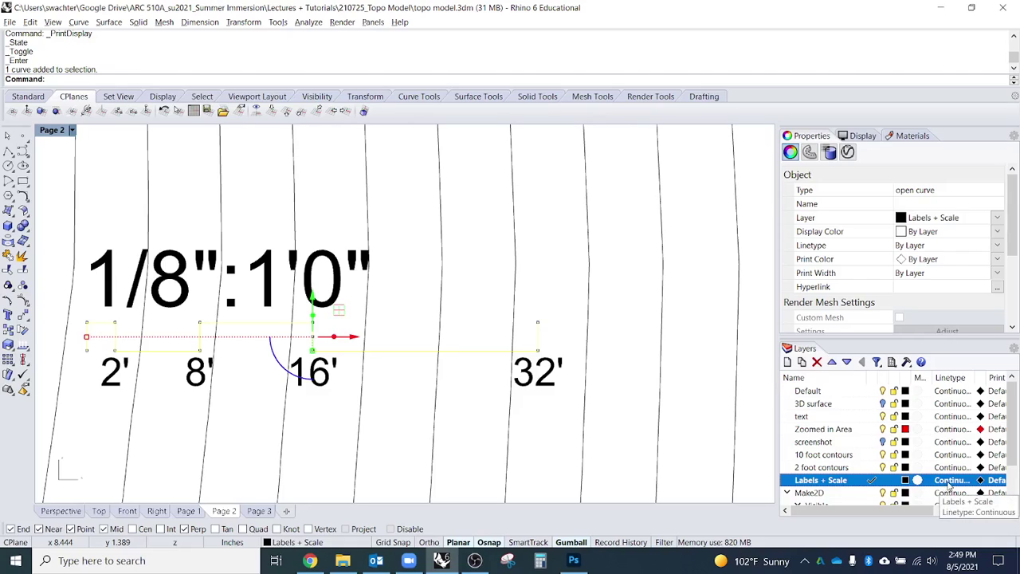
left_click(996, 481)
left_click(535, 311)
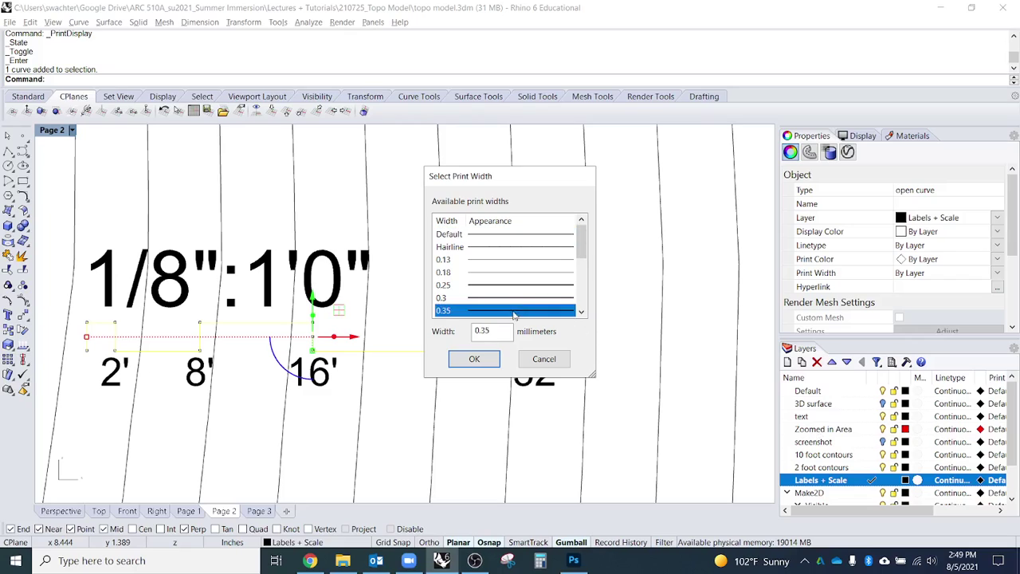
left_click(488, 359)
scroll(535, 356, "down", 3)
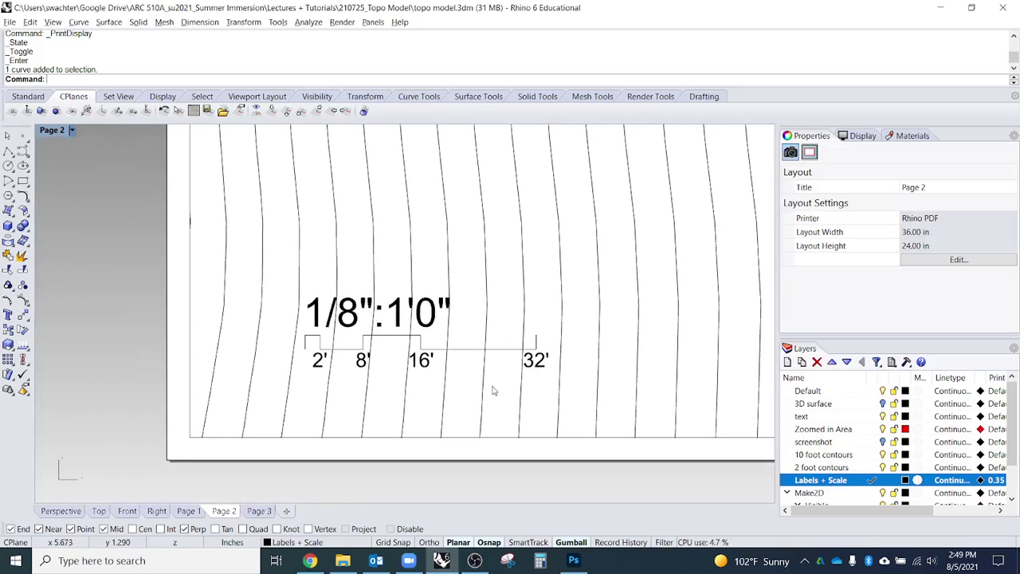
scroll(530, 398, "up", 5)
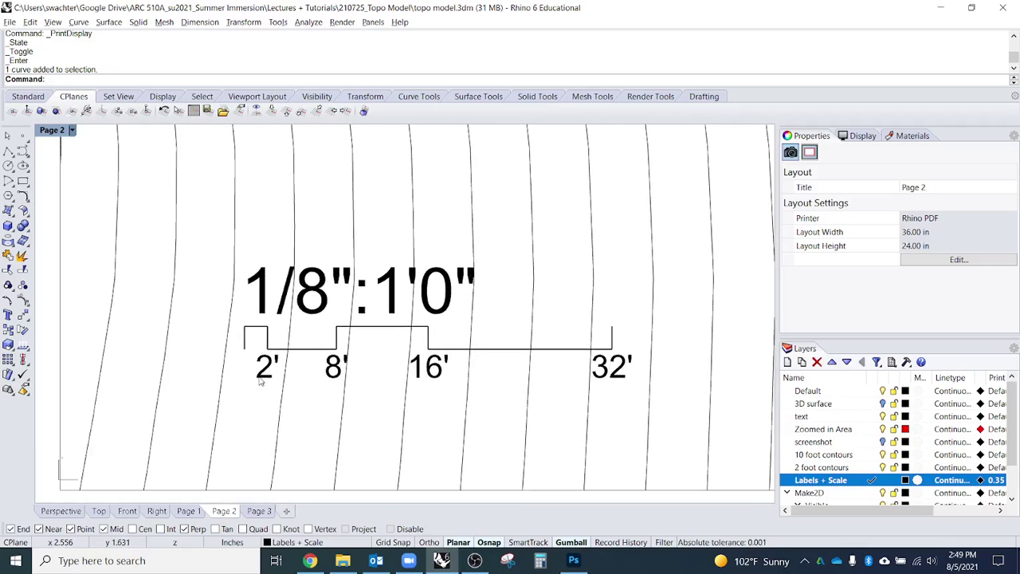
Step: Copy the 2' label from its division line to the lower end of the scale bar's first vertical line
left_click(264, 372)
scroll(261, 349, "up", 8)
right_click(267, 349)
left_click(279, 349)
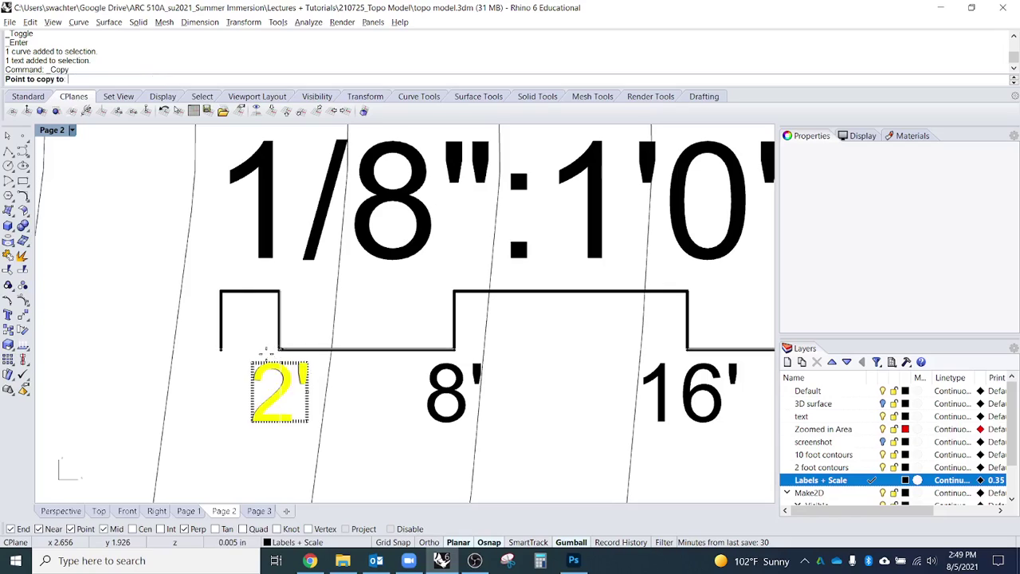
left_click(220, 349)
Step: Change the text of the copied label at the scale bar's left end to 0'
double_click(216, 390)
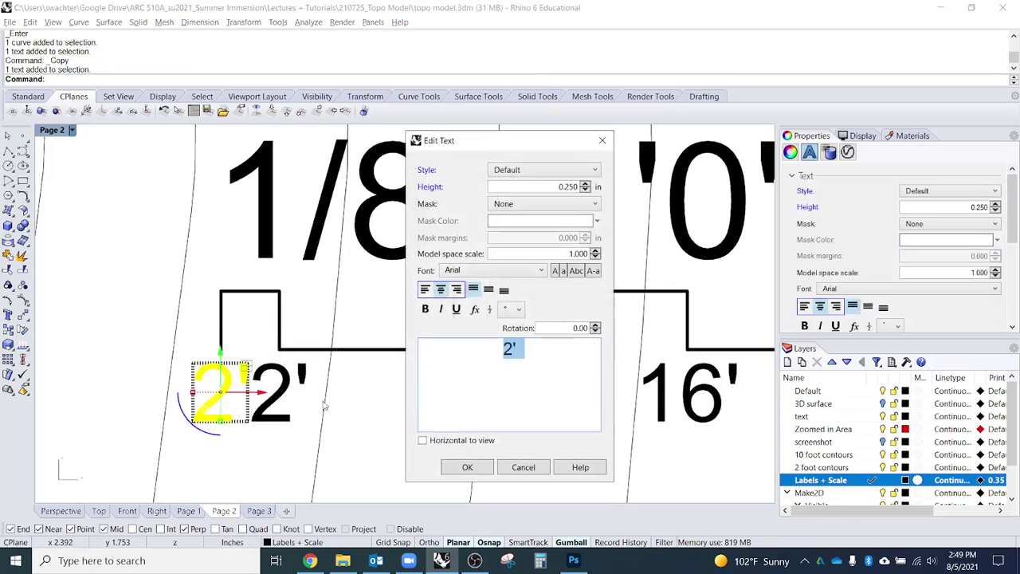
left_click(512, 364)
type("0")
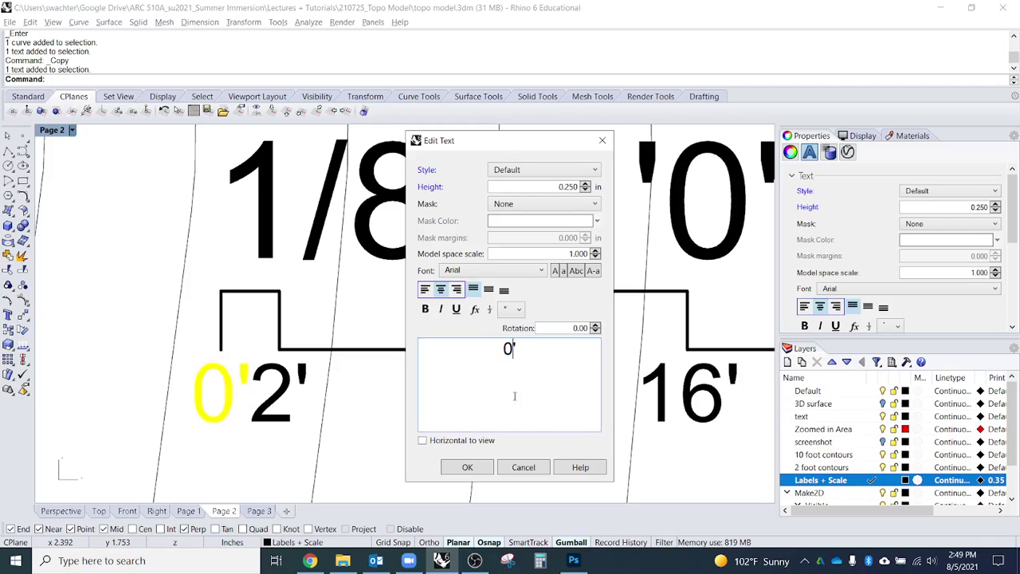
left_click(467, 467)
Step: Nudge the 0' and 2' labels slightly apart beneath the scale bar's first segment
scroll(351, 423, "down", 8)
scroll(359, 435, "down", 3)
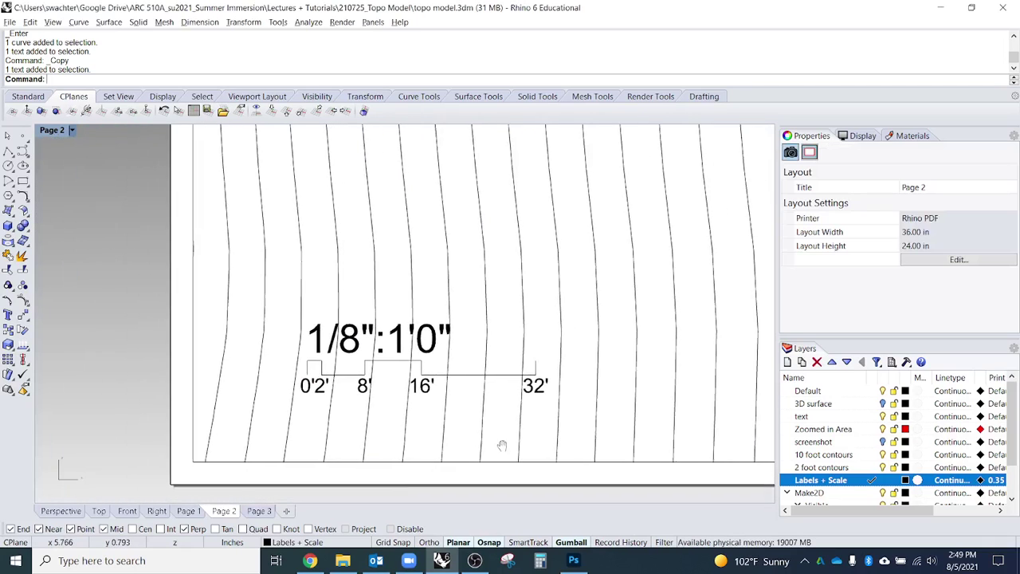
scroll(251, 368, "up", 10)
left_click_drag(247, 368, 155, 361)
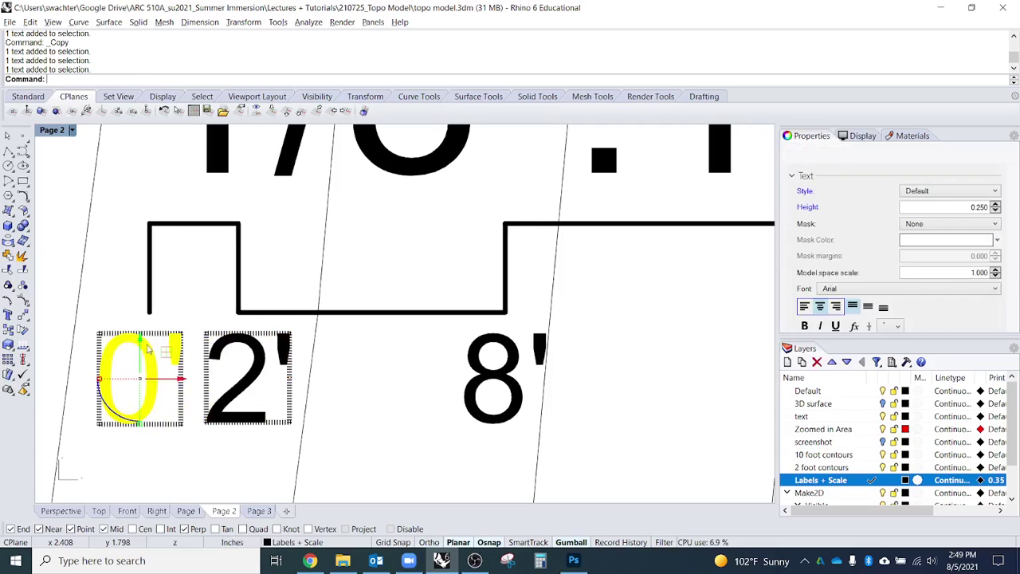
Step: Nudge the 1/8":1'0" scale label slightly so it sits clear above the scale bar
key("Escape")
scroll(277, 346, "down", 15)
right_click_drag(316, 412, 269, 411)
scroll(271, 411, "down", 2)
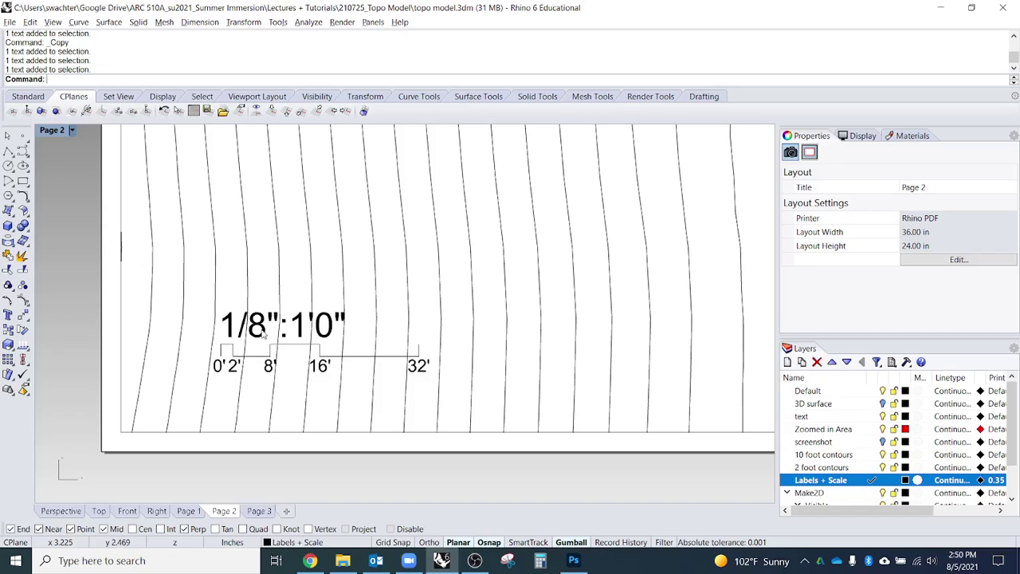
scroll(261, 334, "up", 5)
left_click_drag(261, 335, 254, 377)
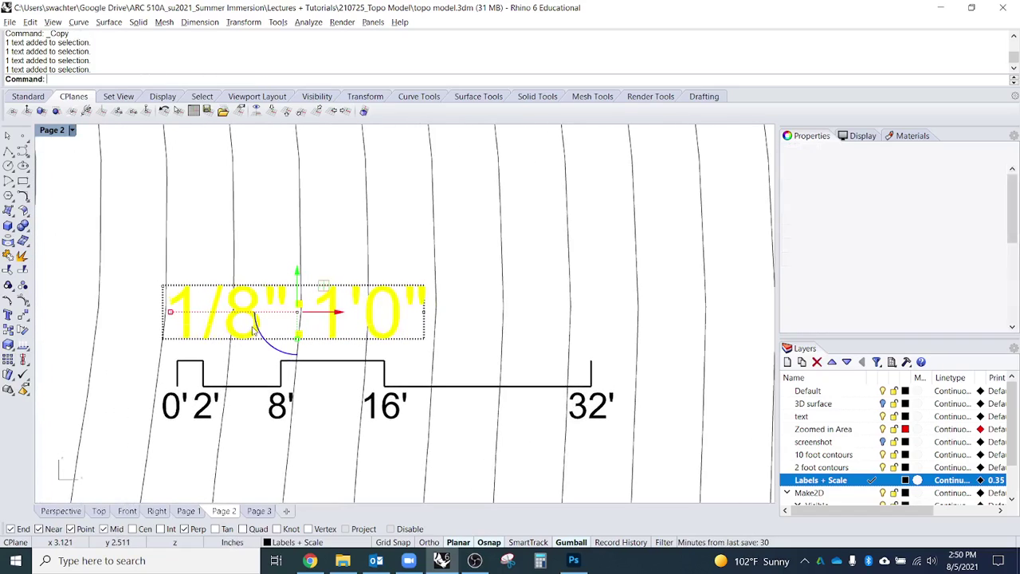
Step: Move the scale label, scale bar and foot labels together into the lower-left corner of the page border
key("Escape")
scroll(278, 417, "down", 8)
scroll(234, 304, "up", 4)
left_click_drag(234, 304, 350, 425)
left_click(364, 470)
scroll(372, 466, "down", 3)
right_click_drag(410, 478, 388, 480)
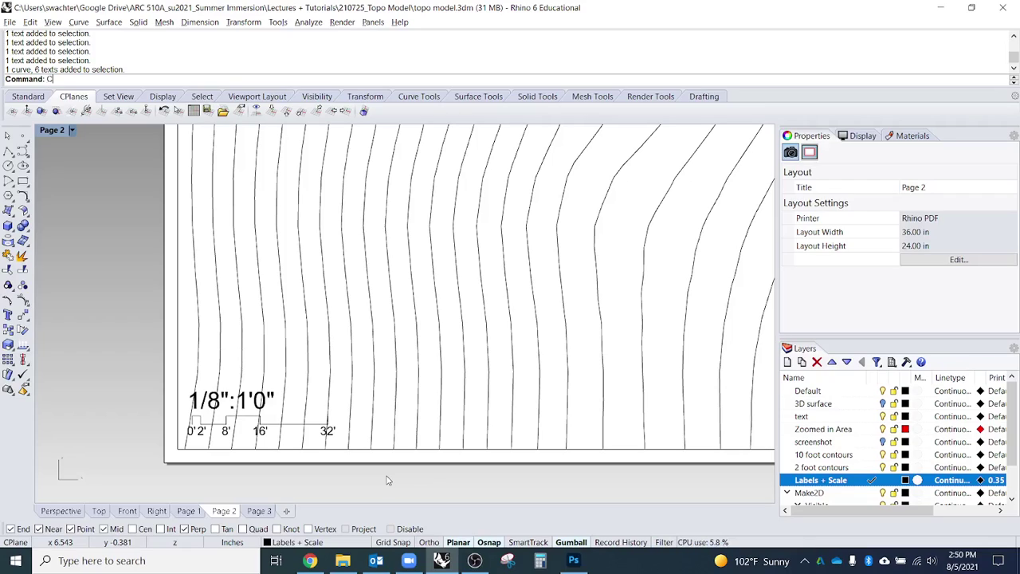
Step: Draw a circle with a radius of about 0.8 in above the 1/8":1'0" scale label
key("Return")
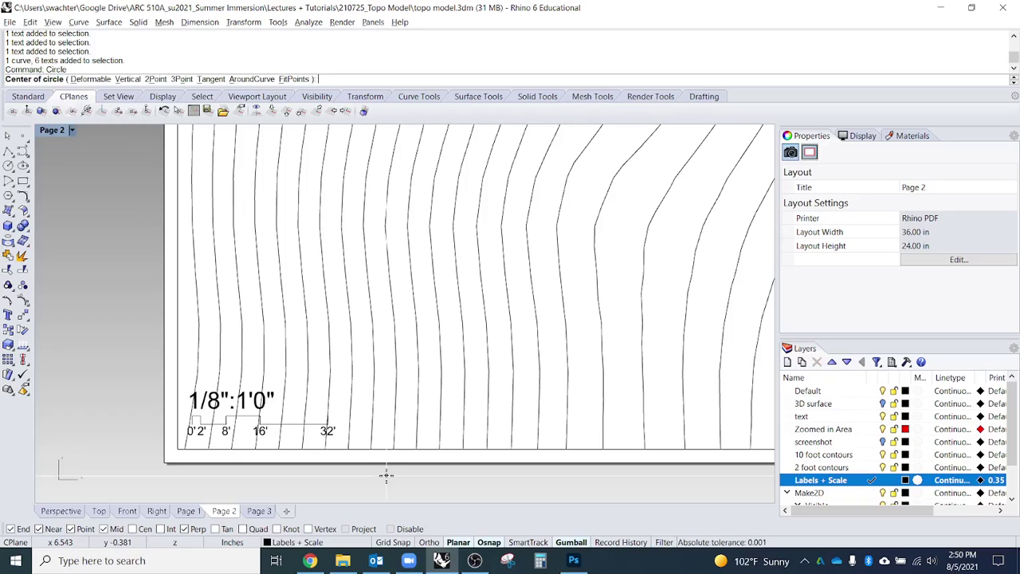
scroll(235, 319, "up", 3)
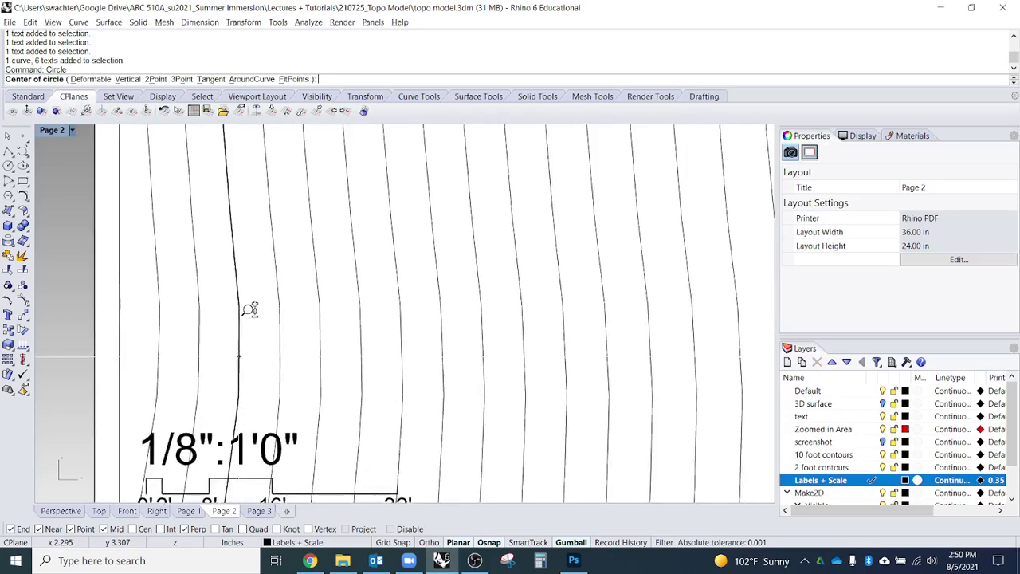
left_click(211, 328)
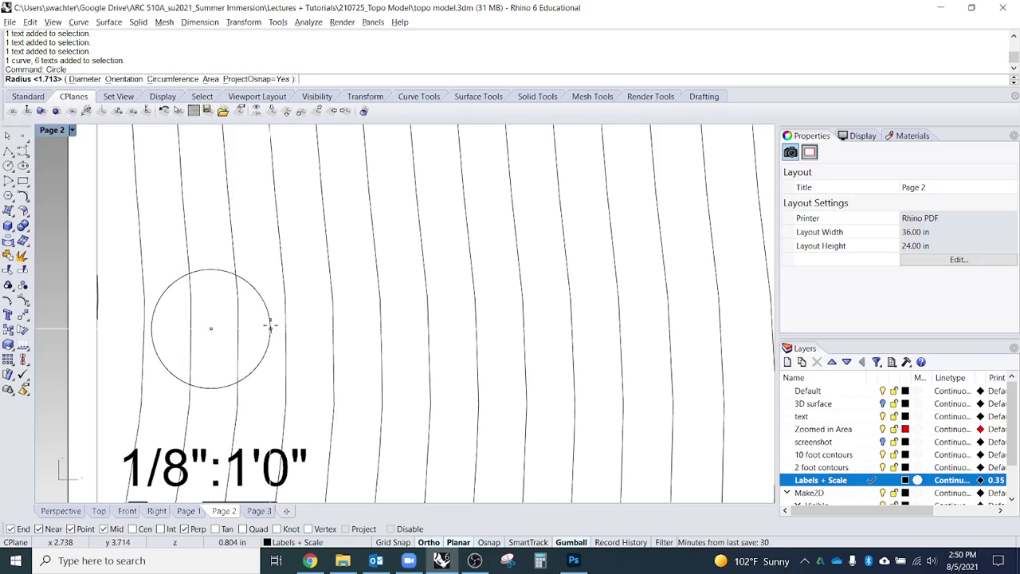
left_click(270, 327)
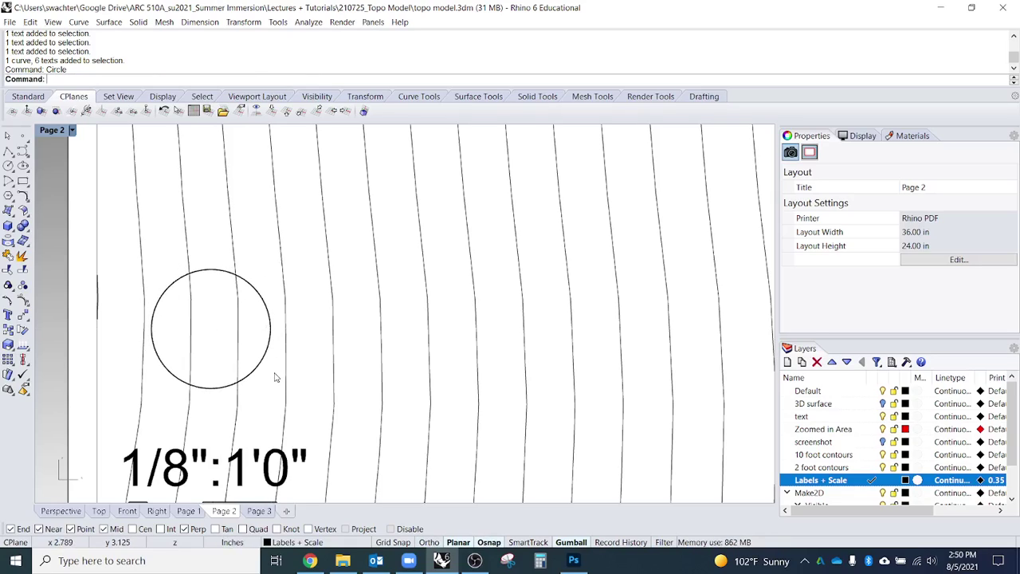
Step: Enable the Cen and Quad object snaps and draw a horizontal line from the circle's centre to its left quadrant
key("Return")
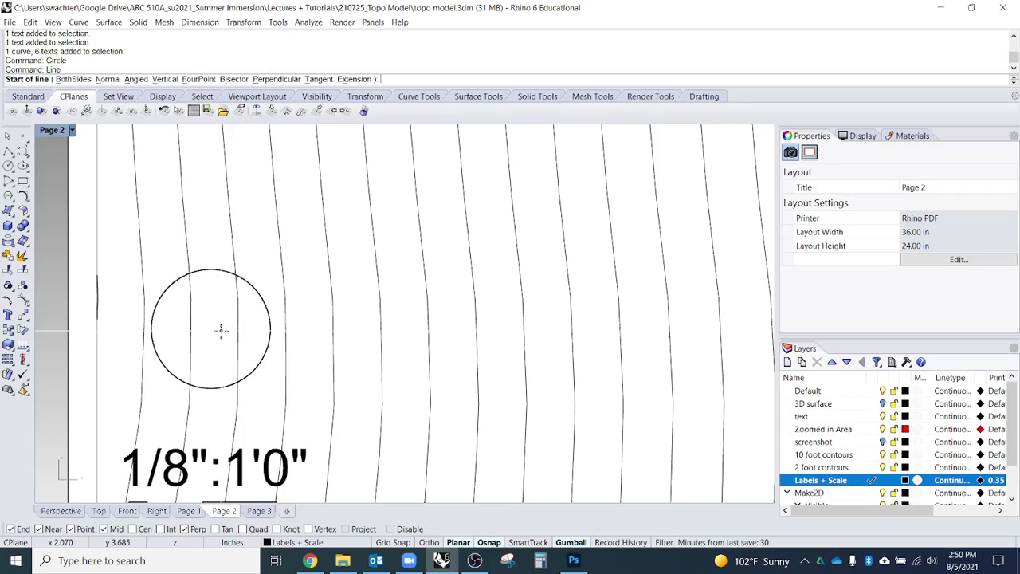
left_click(133, 529)
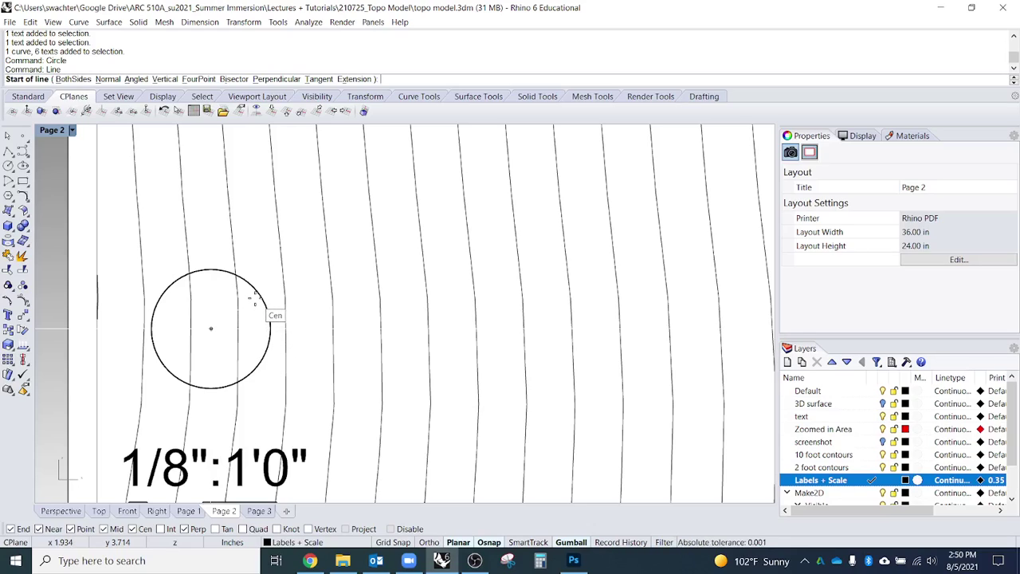
left_click(248, 362)
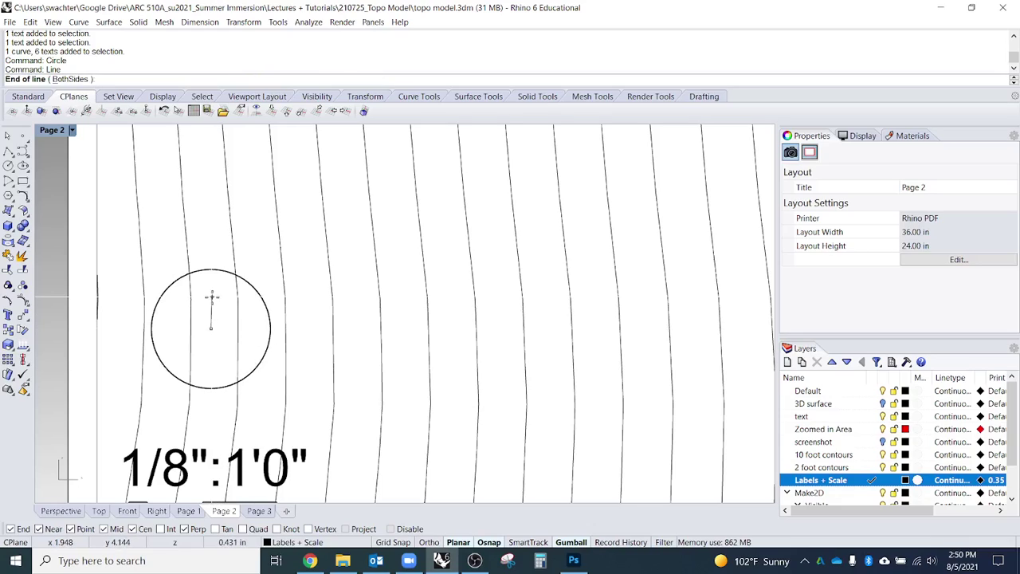
key("shift")
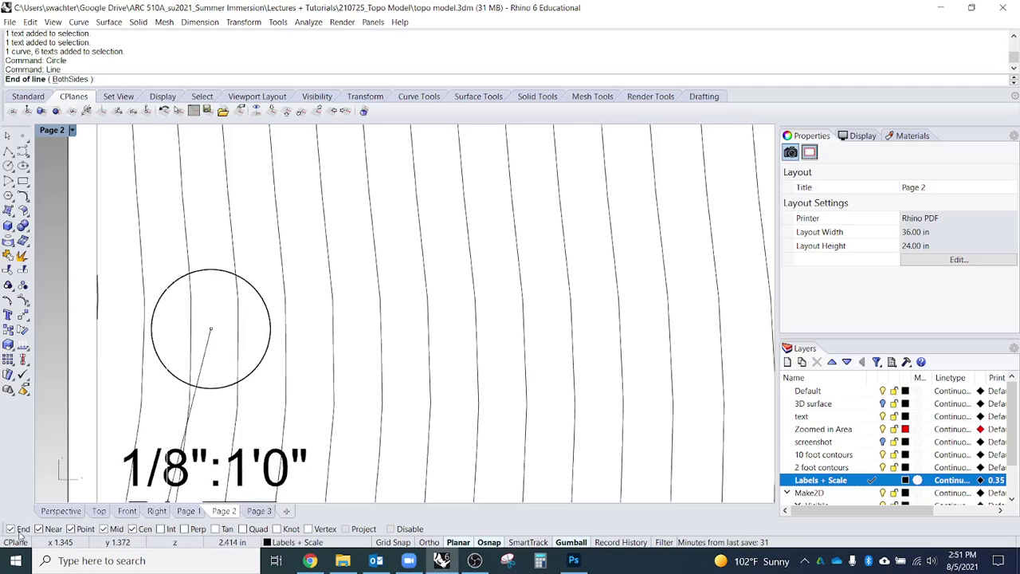
left_click(259, 532)
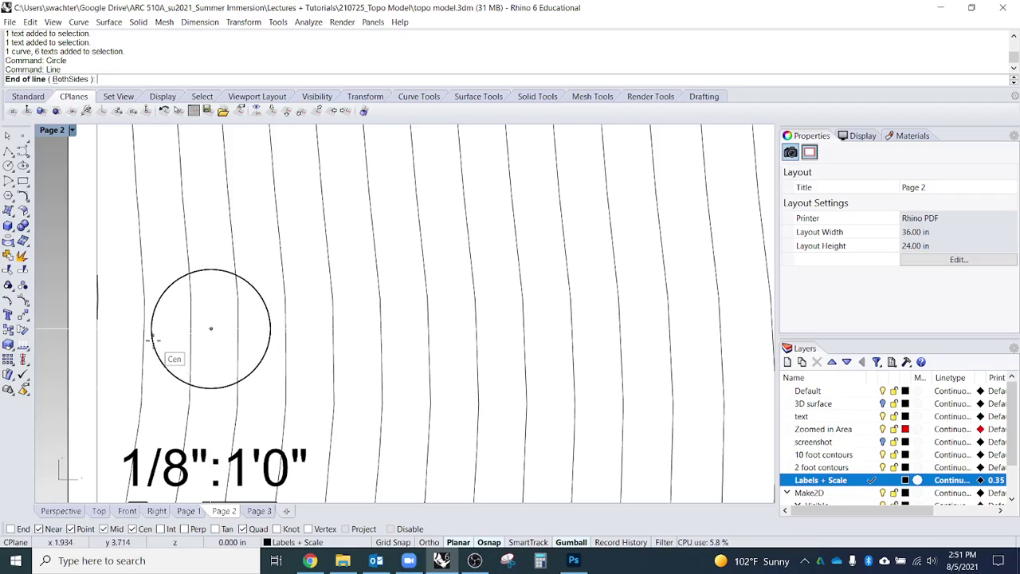
left_click(156, 329)
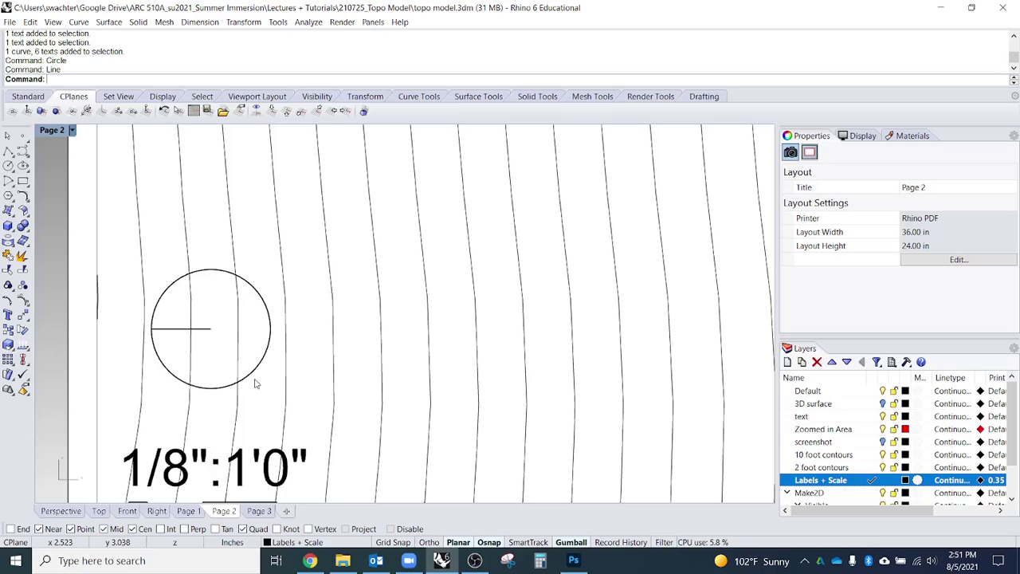
Step: Delete the horizontal radius line inside the circle
left_click(210, 332)
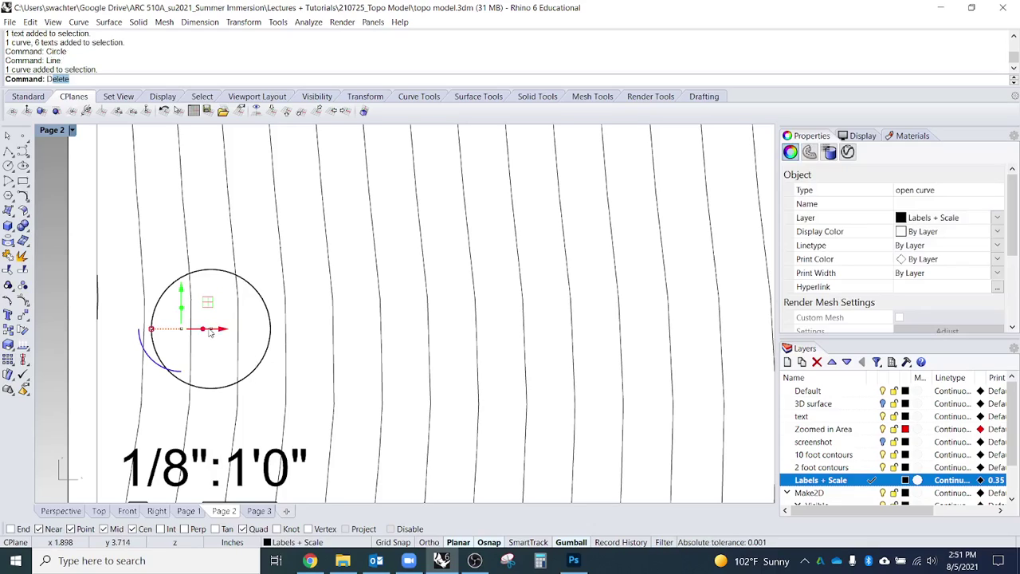
type("De")
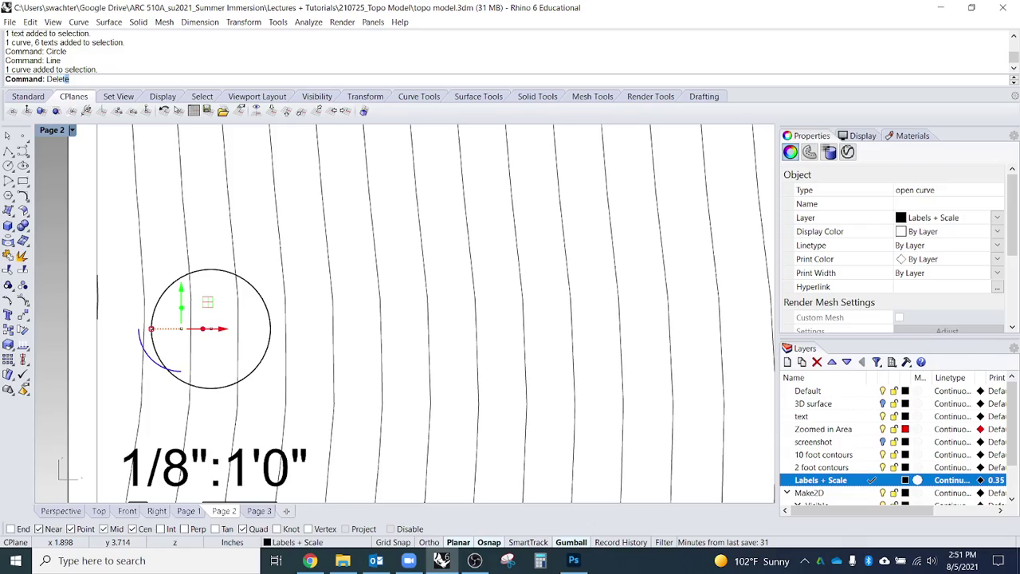
key("Return")
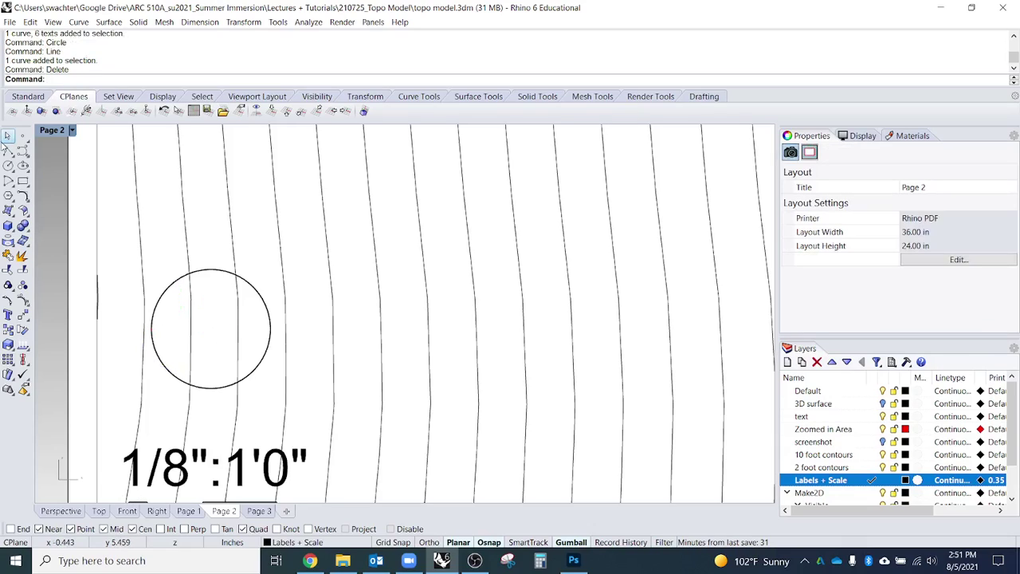
Step: Draw a vertical polyline from the circle's centre to its top quadrant as the north line
left_click(8, 151)
left_click(210, 327)
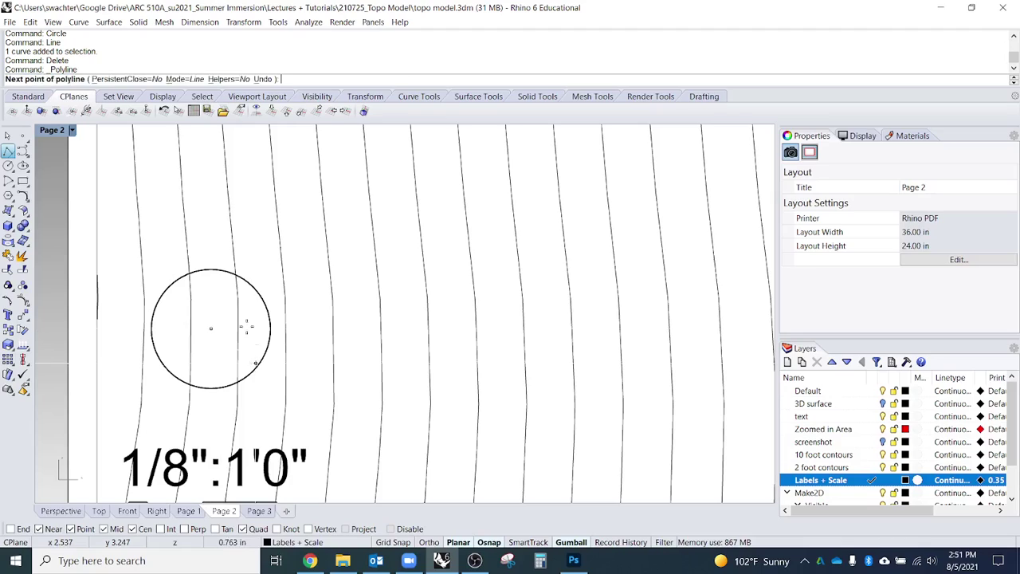
left_click(212, 268)
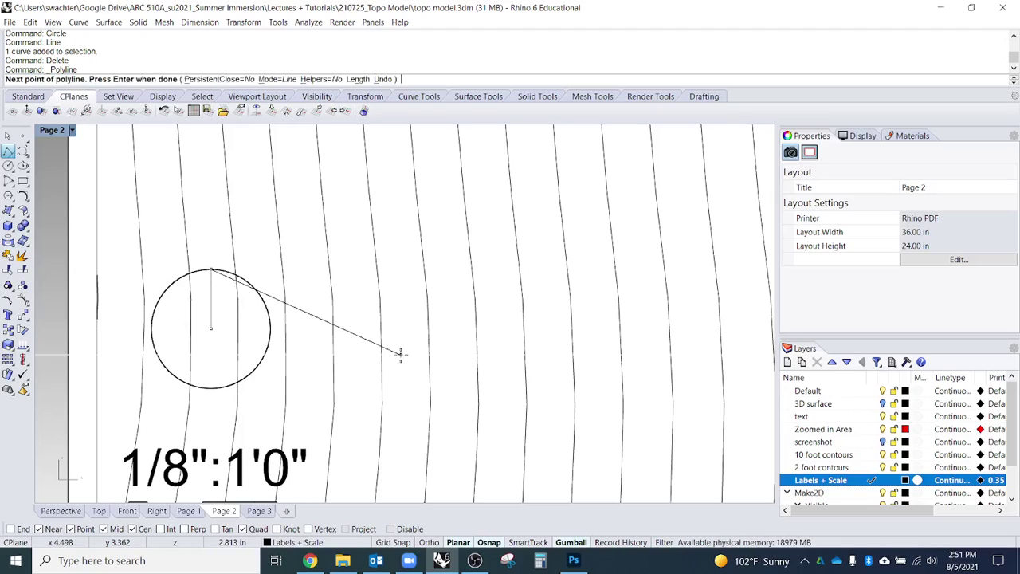
key("Return")
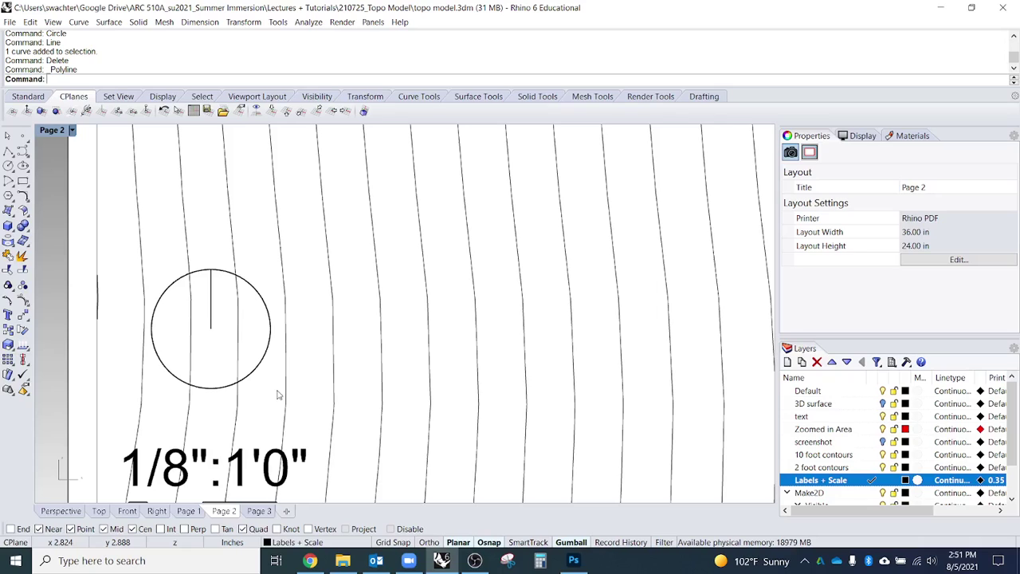
scroll(277, 394, "down", 2)
scroll(258, 303, "up", 3)
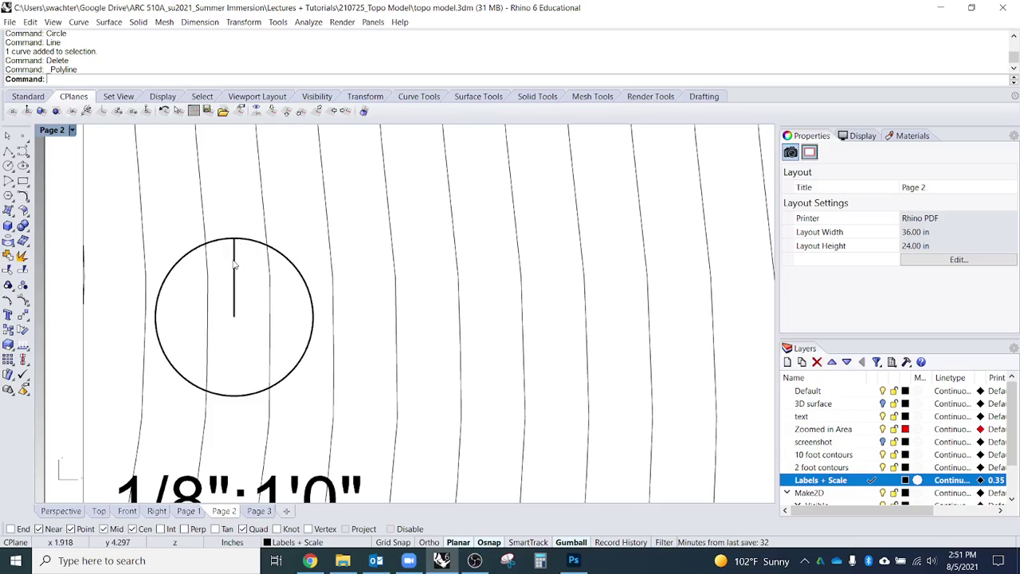
left_click(234, 264)
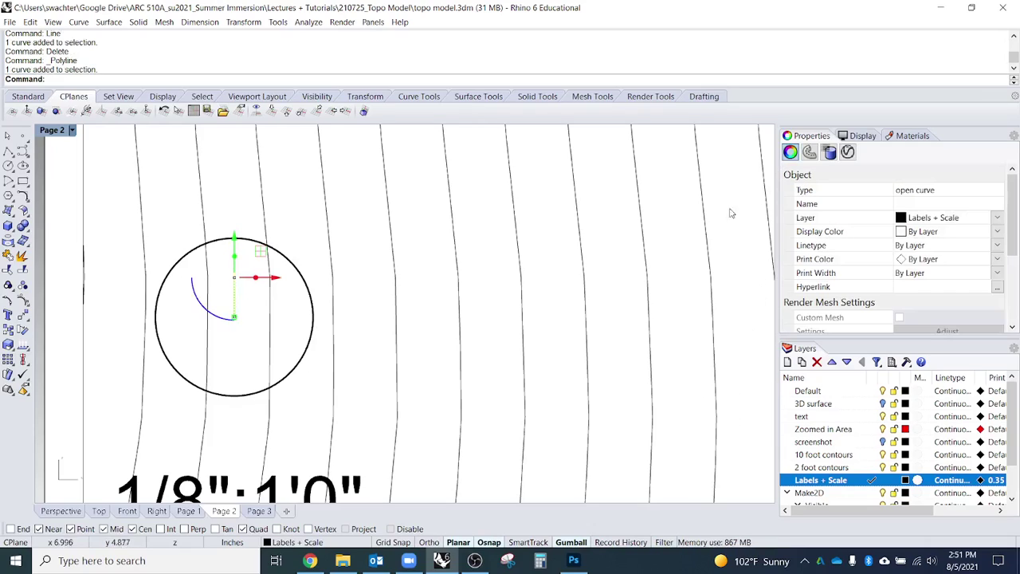
scroll(455, 319, "down", 5)
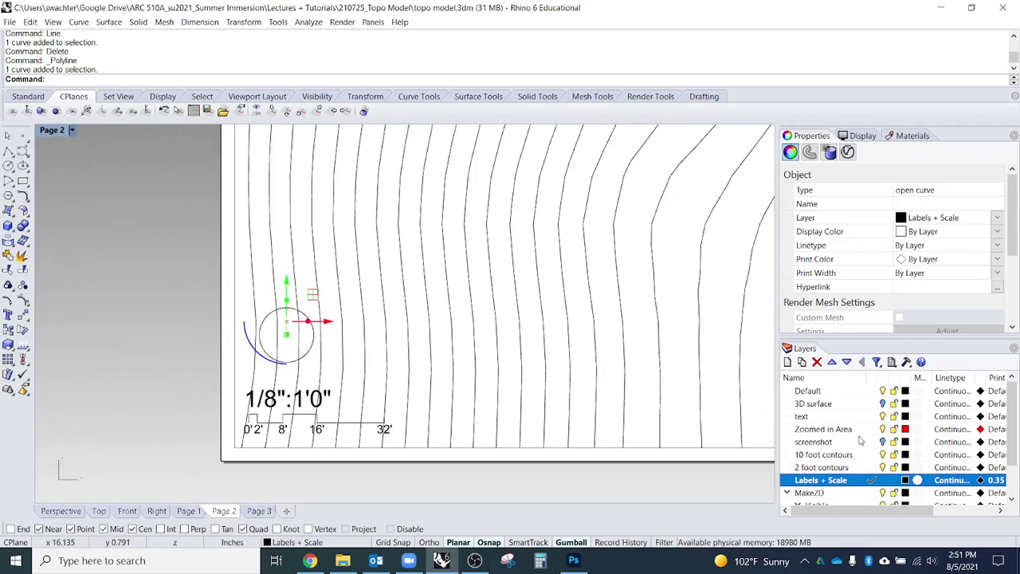
scroll(455, 348, "down", 4)
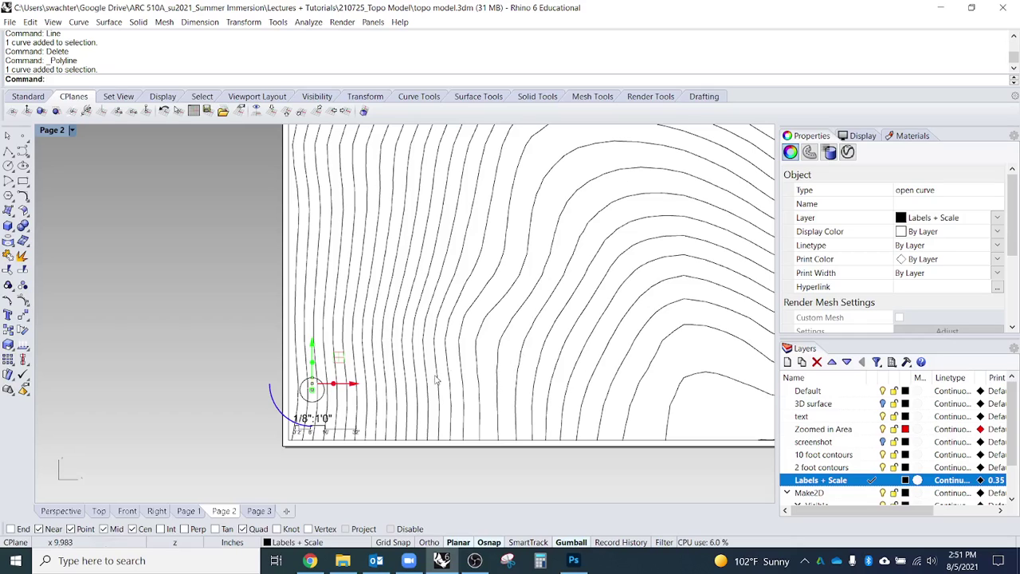
scroll(309, 387, "up", 10)
key("Escape")
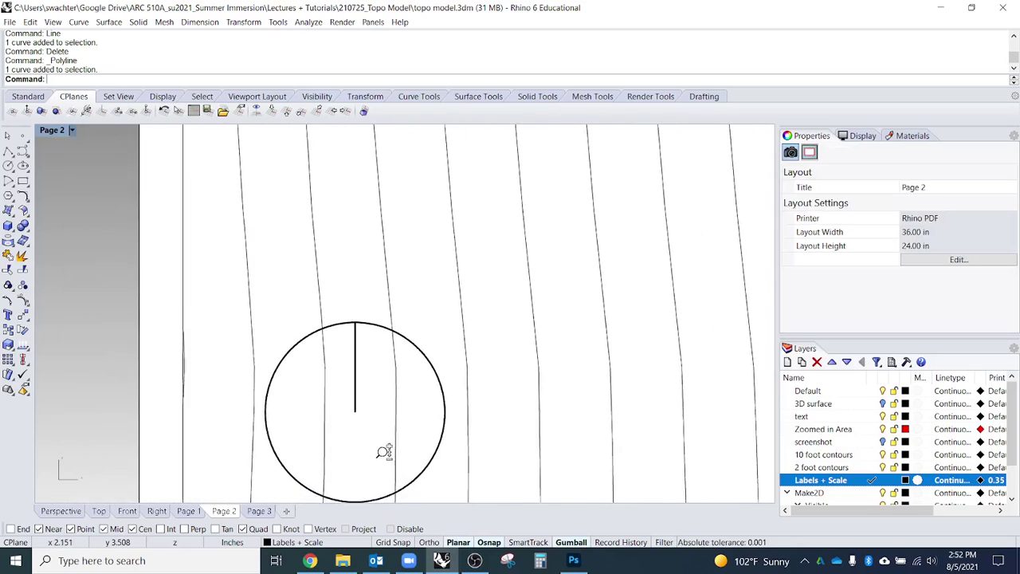
right_click_drag(383, 452, 351, 243)
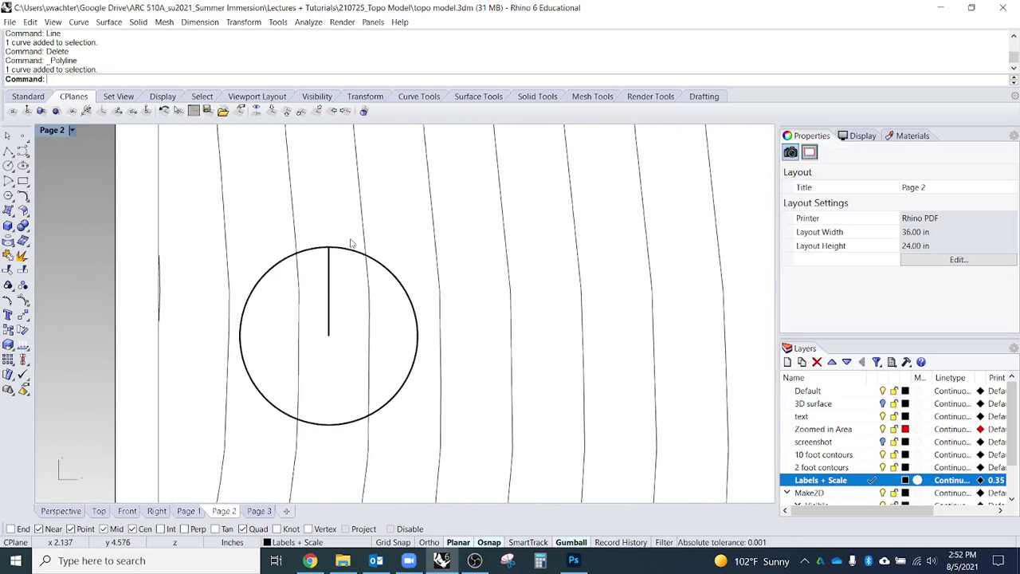
Step: Set the print width of the vertical north line to 0.5, overriding its layer setting
left_click(326, 288)
scroll(325, 318, "down", 3)
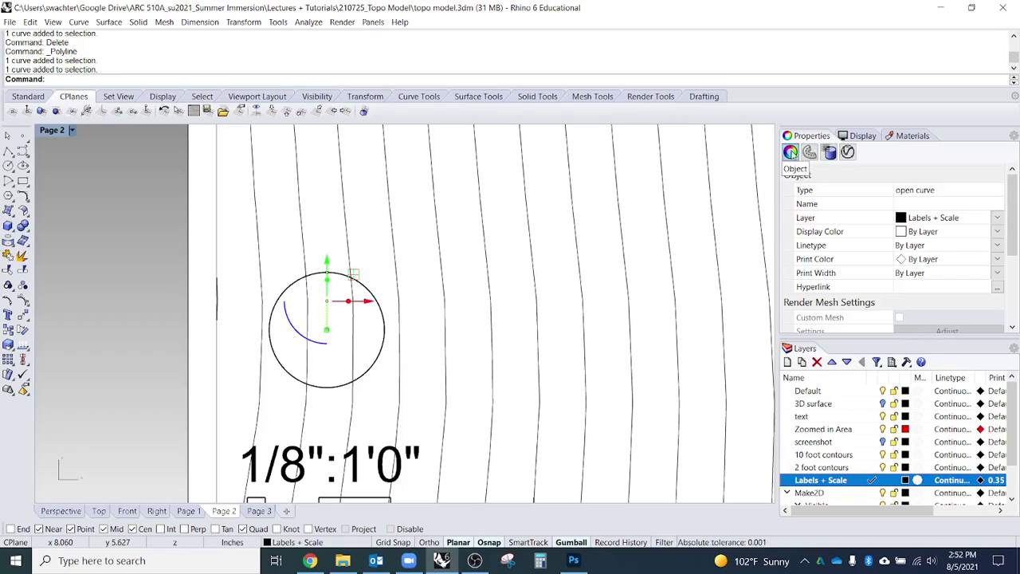
mouse_move(1015, 204)
left_mouse_down()
mouse_move(1016, 229)
mouse_move(1016, 196)
left_mouse_up()
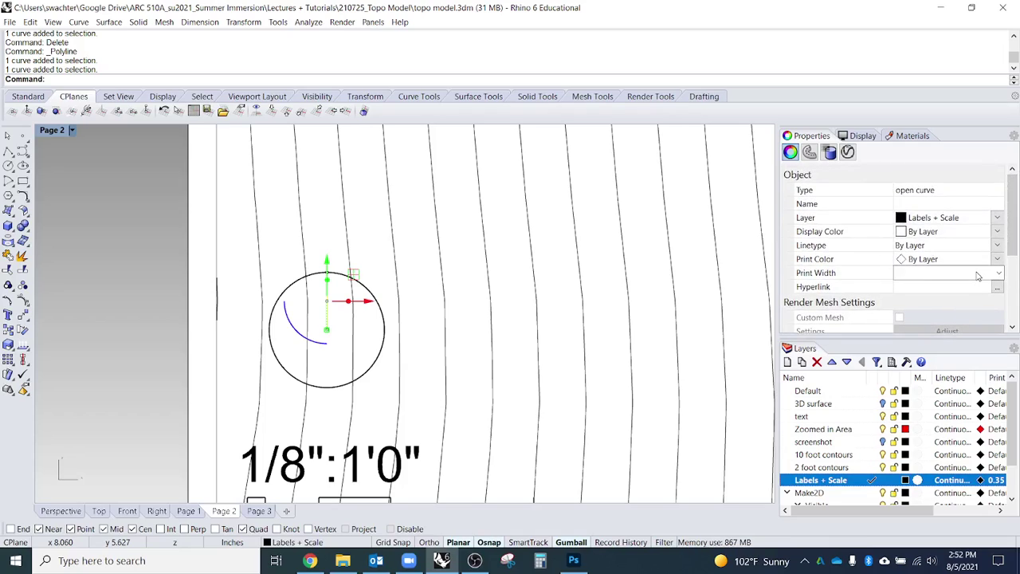
left_click(978, 275)
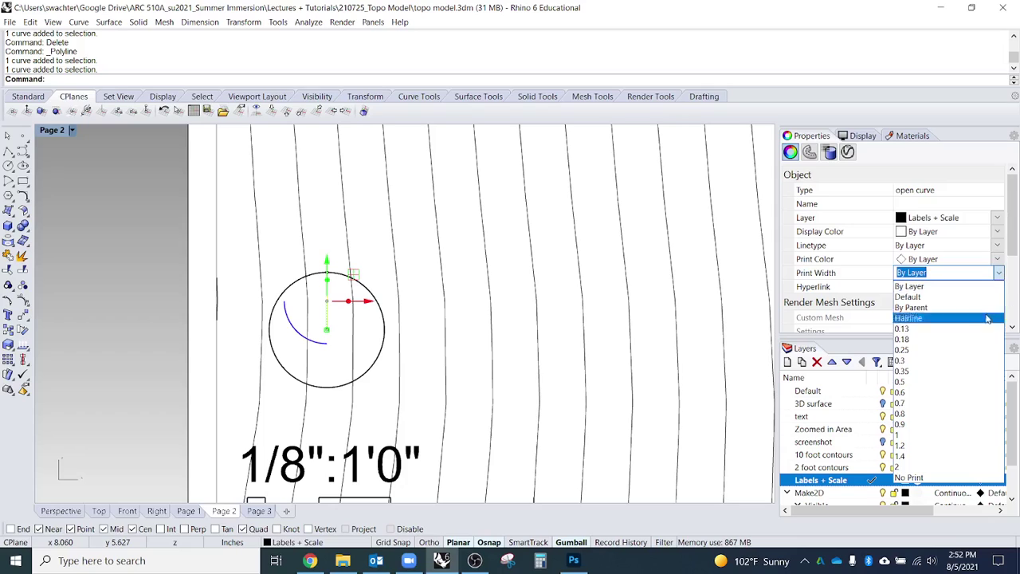
left_click(942, 382)
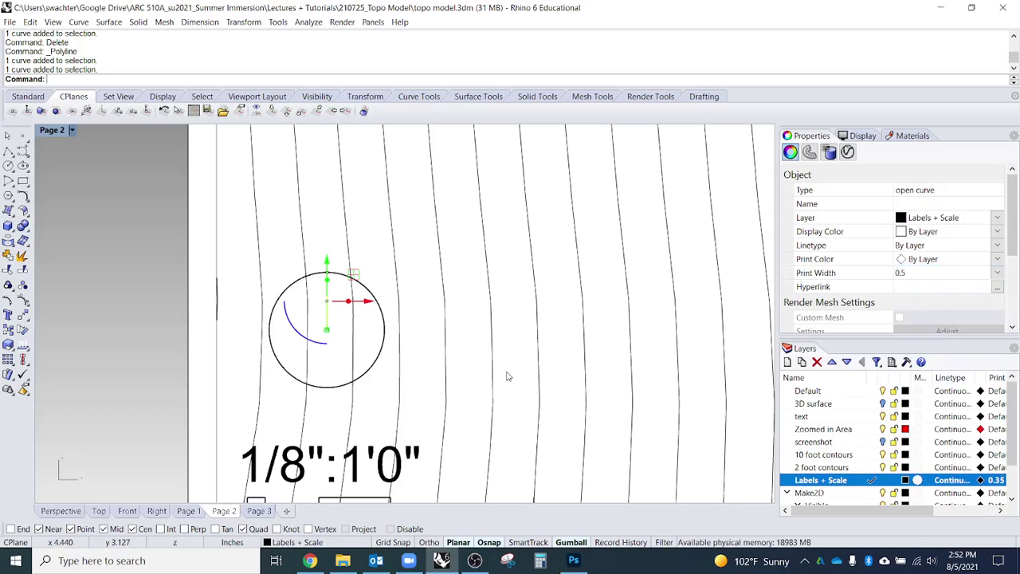
left_click(343, 333)
scroll(327, 267, "up", 4)
scroll(325, 296, "down", 4)
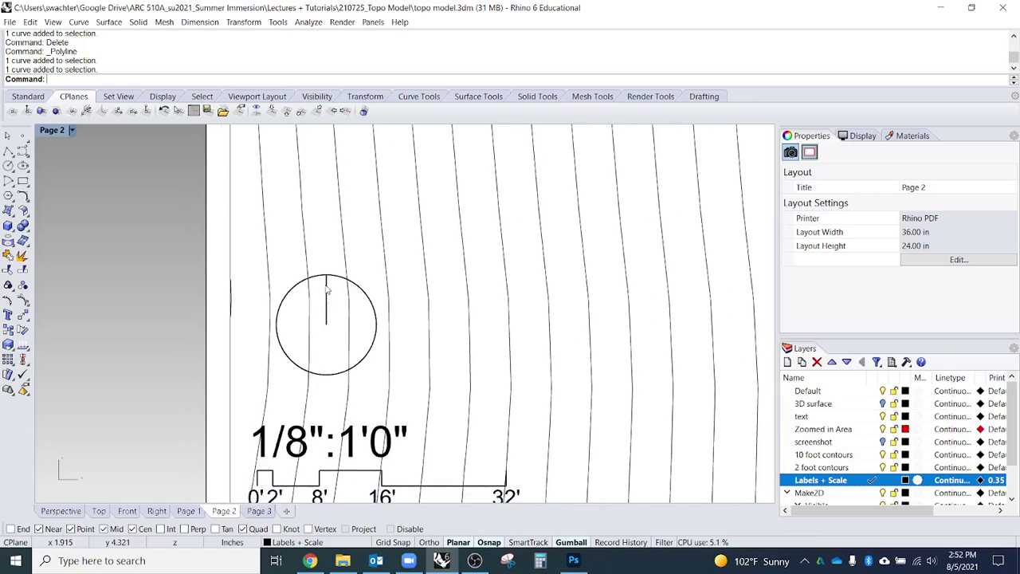
scroll(333, 259, "up", 4)
scroll(331, 332, "down", 2)
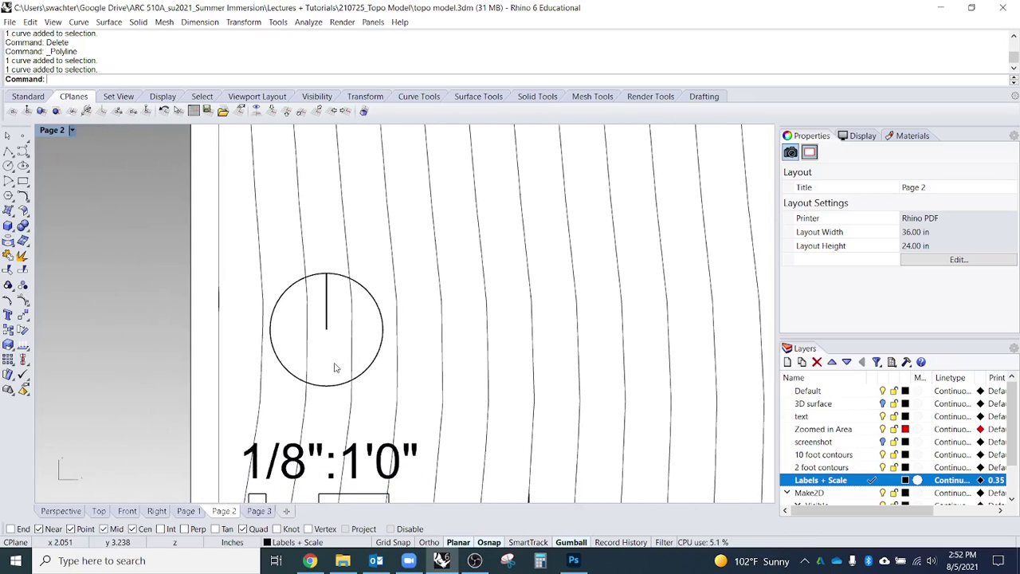
Step: Add the text N at a height of 0.5 in, placed on the north line inside the circle, and select it
right_click_drag(334, 367, 357, 332)
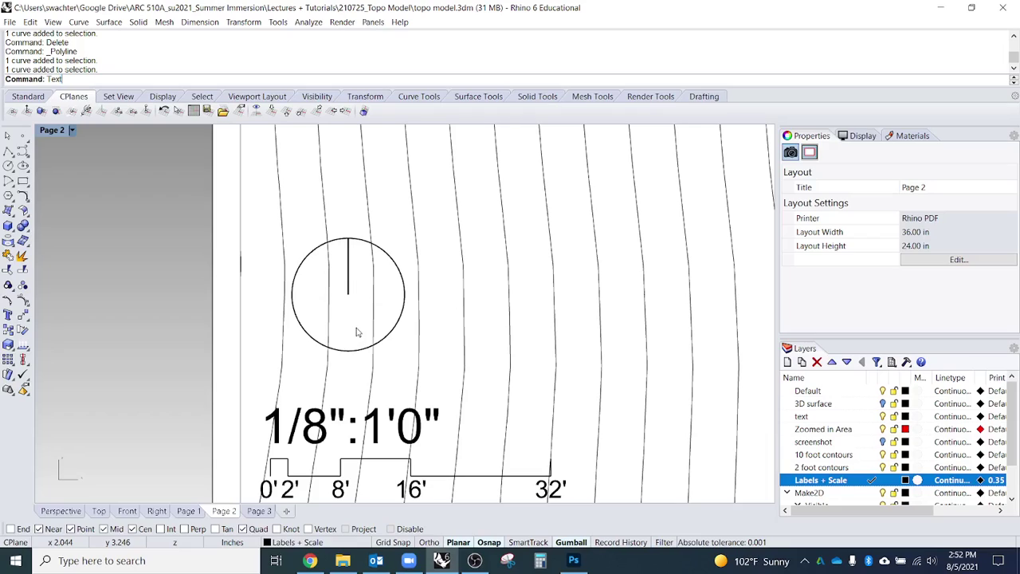
key("Return")
left_click(466, 361)
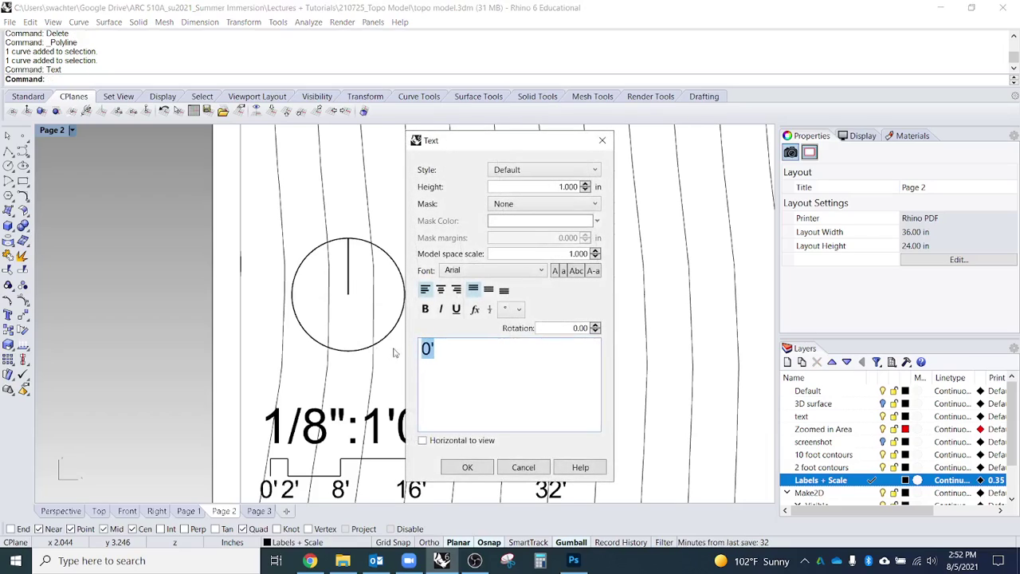
left_click(469, 468)
scroll(347, 287, "up", 2)
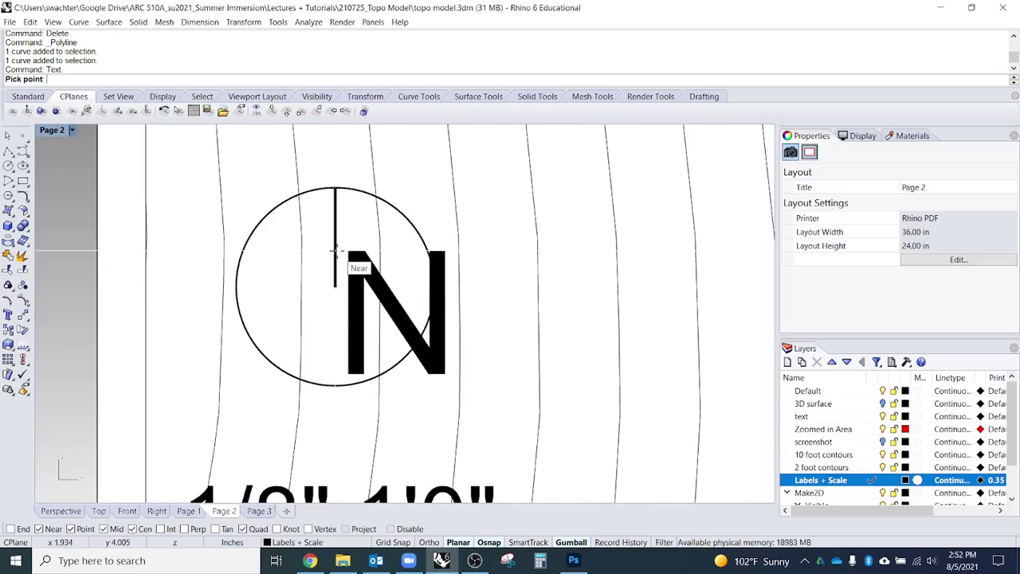
left_click(335, 252)
left_click(348, 279)
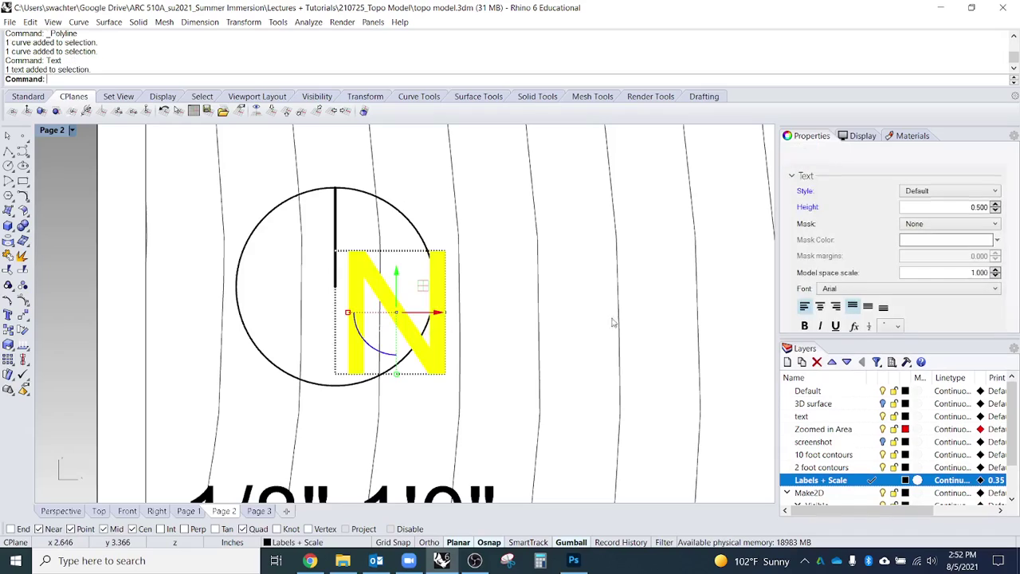
Step: Reduce the text height of the N and scale it down further so it fits inside the north arrow circle
left_click(995, 210)
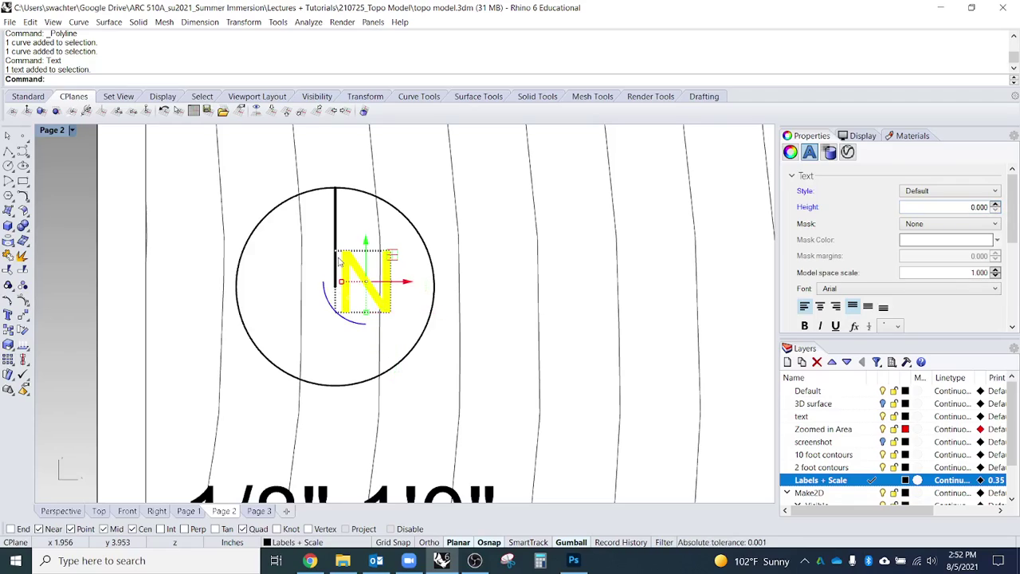
right_click_drag(338, 263, 386, 272)
type("Seca")
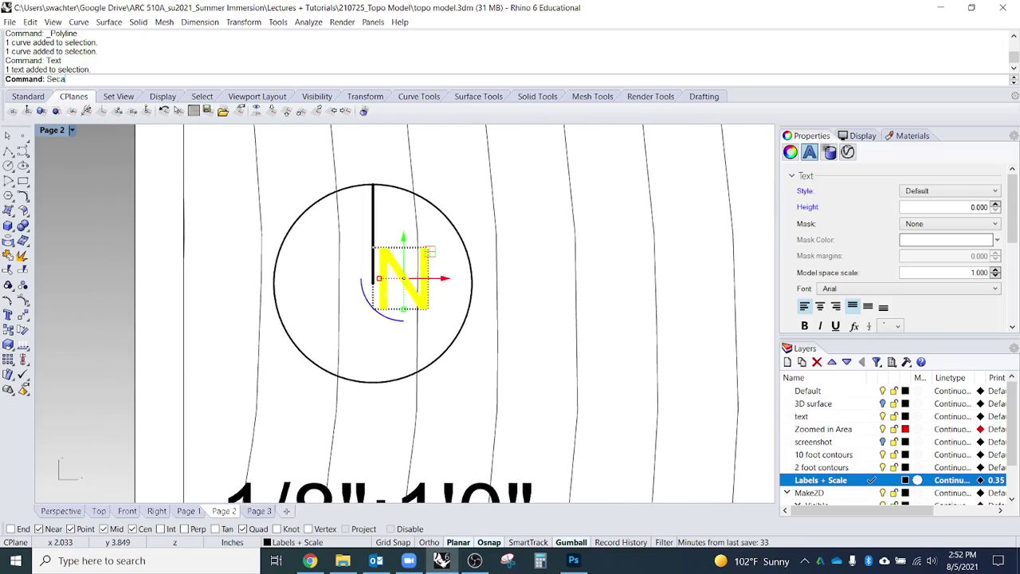
type("le")
key("Return")
type("Scale")
key("Return")
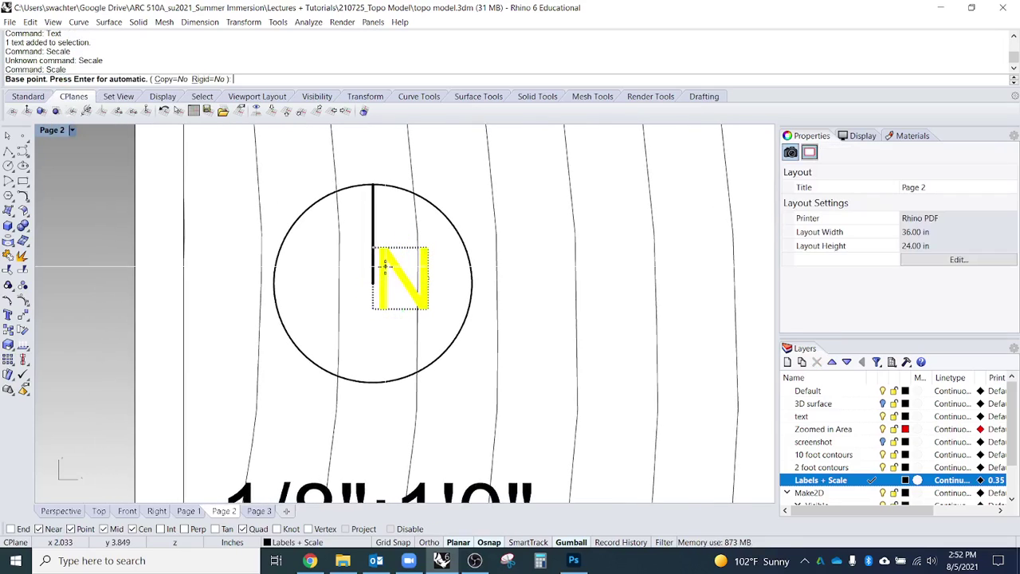
left_click(385, 259)
left_click(526, 347)
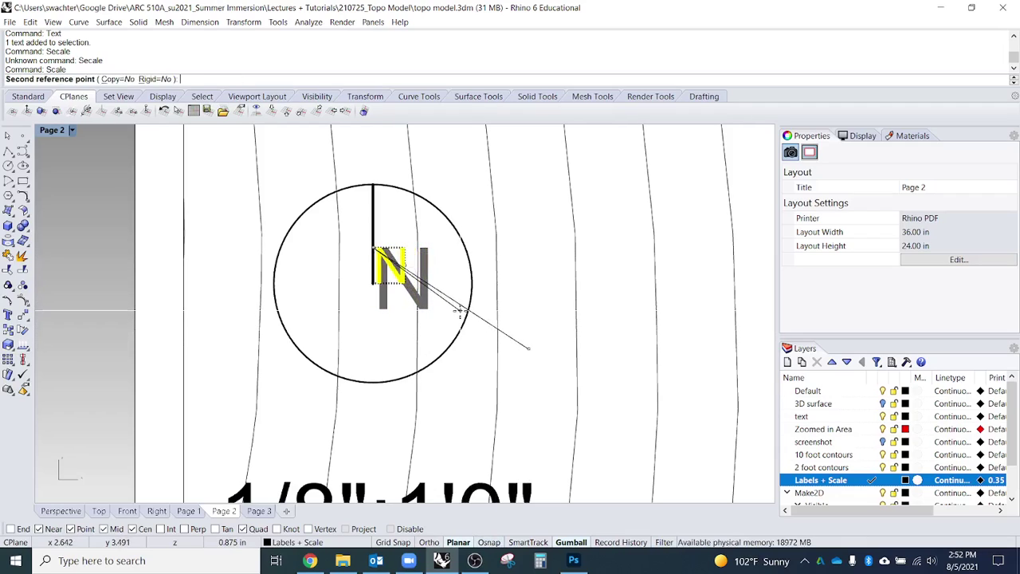
left_click(462, 315)
Step: Shift the N slightly sideways so it clears the vertical north line
scroll(408, 299, "up", 5)
left_click_drag(400, 265, 411, 266)
left_click(407, 340)
Step: Review the annotated layout in the print setup preview and close it without printing
scroll(389, 322, "down", 10)
right_click_drag(418, 392, 316, 387)
scroll(371, 386, "down", 3)
scroll(319, 382, "up", 4)
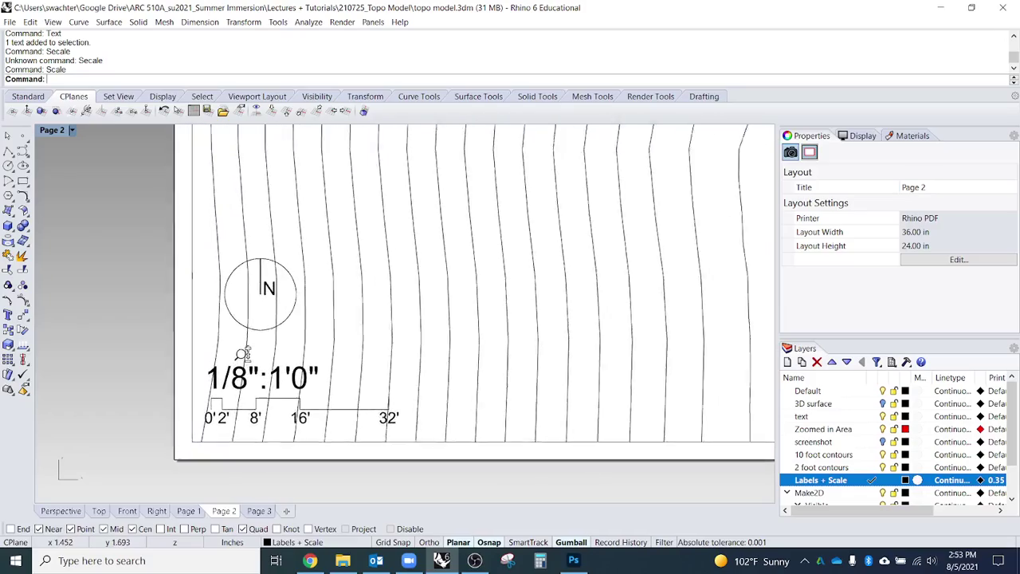
scroll(319, 383, "up", 3)
scroll(346, 478, "down", 10)
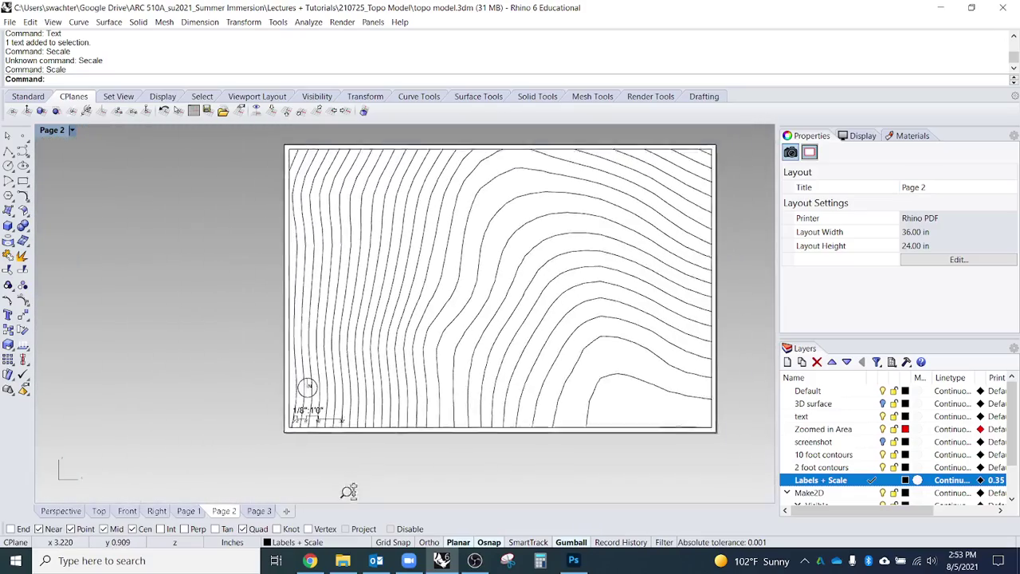
scroll(458, 462, "up", 2)
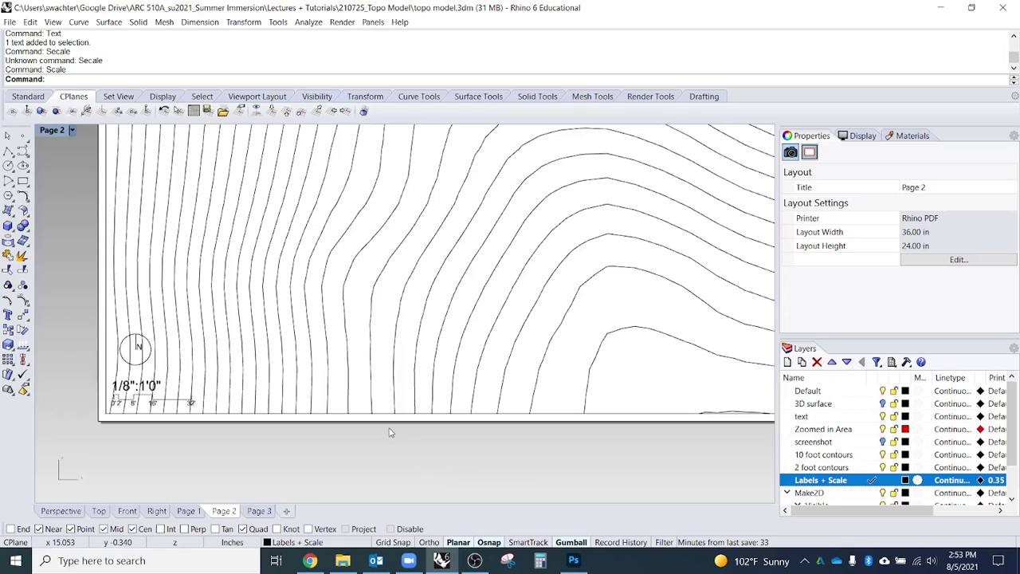
key("ctrl+p")
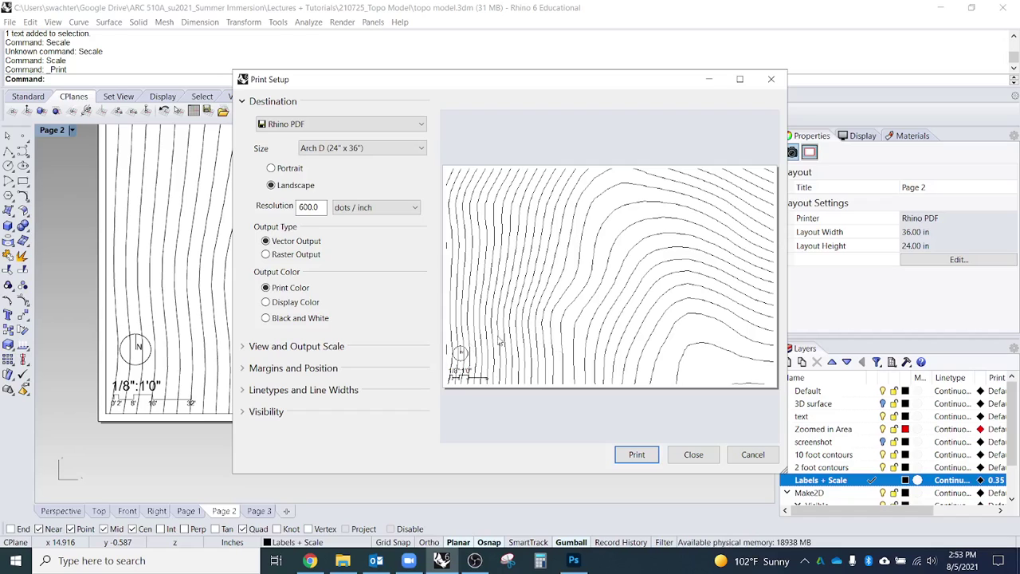
left_click(695, 455)
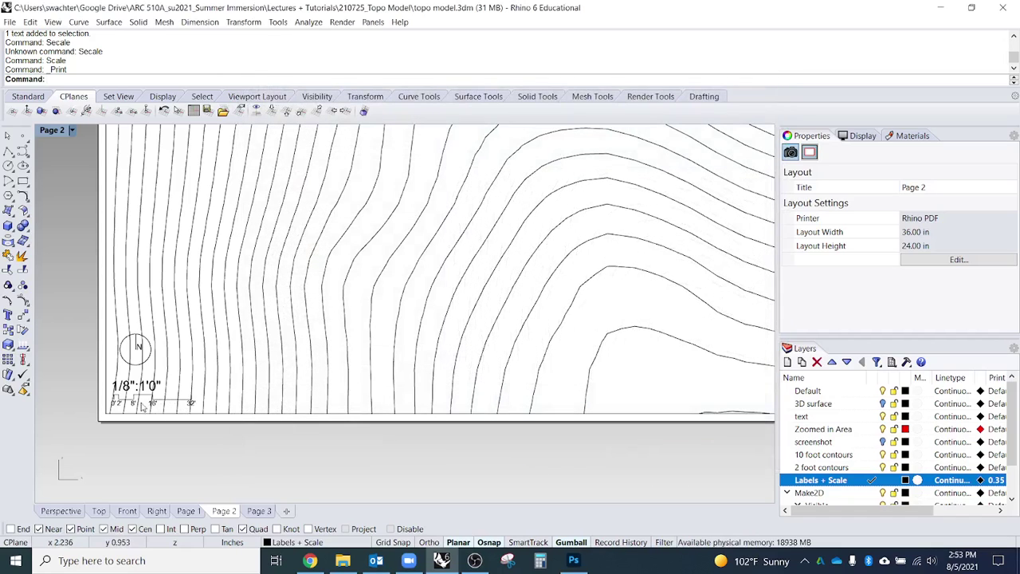
Step: Draw a rectangle enclosing the north arrow, the scale label and the graphic scale bar
scroll(142, 406, "up", 3)
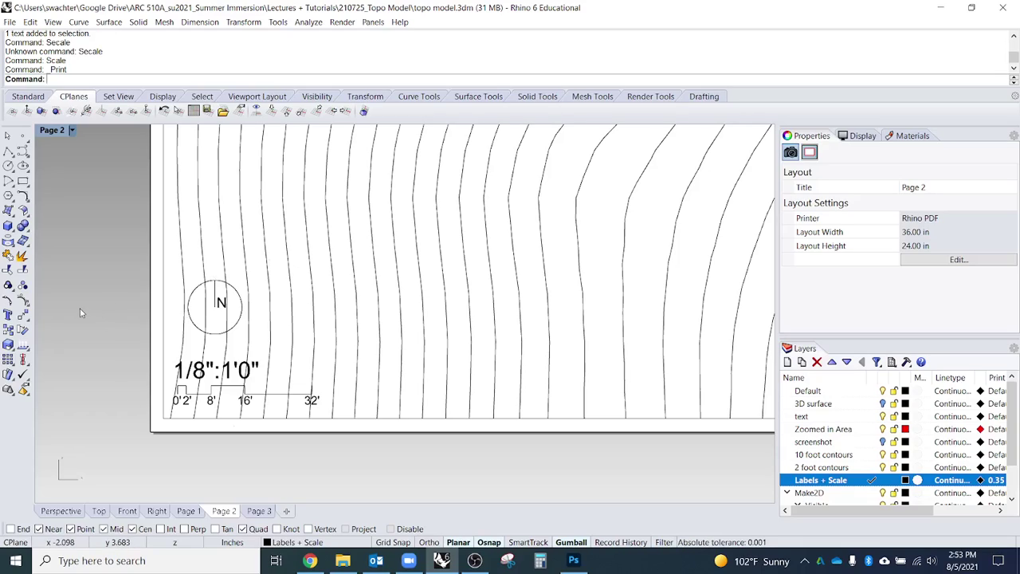
type("Ract")
key("Return")
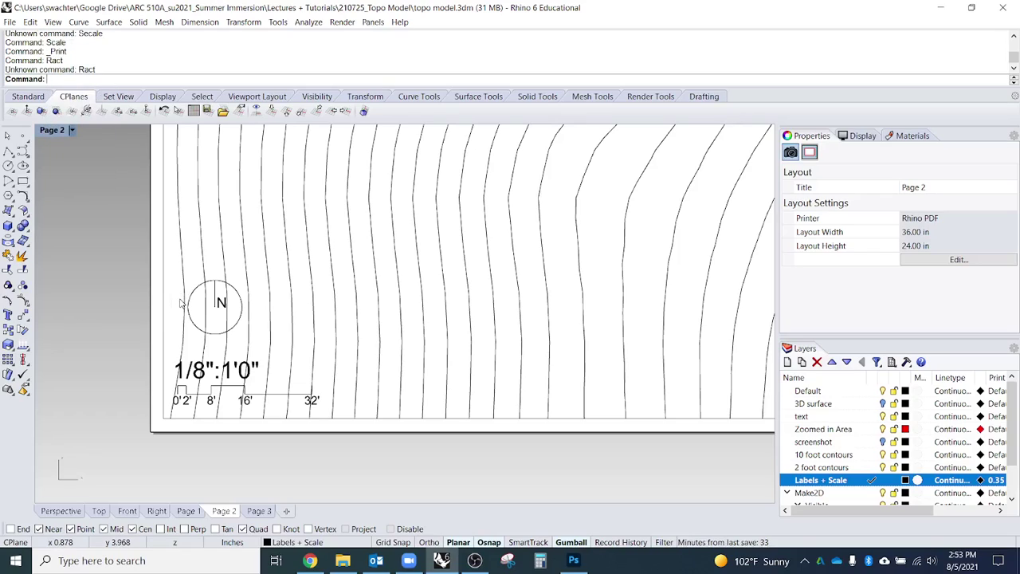
type("Rectangle")
key("Return")
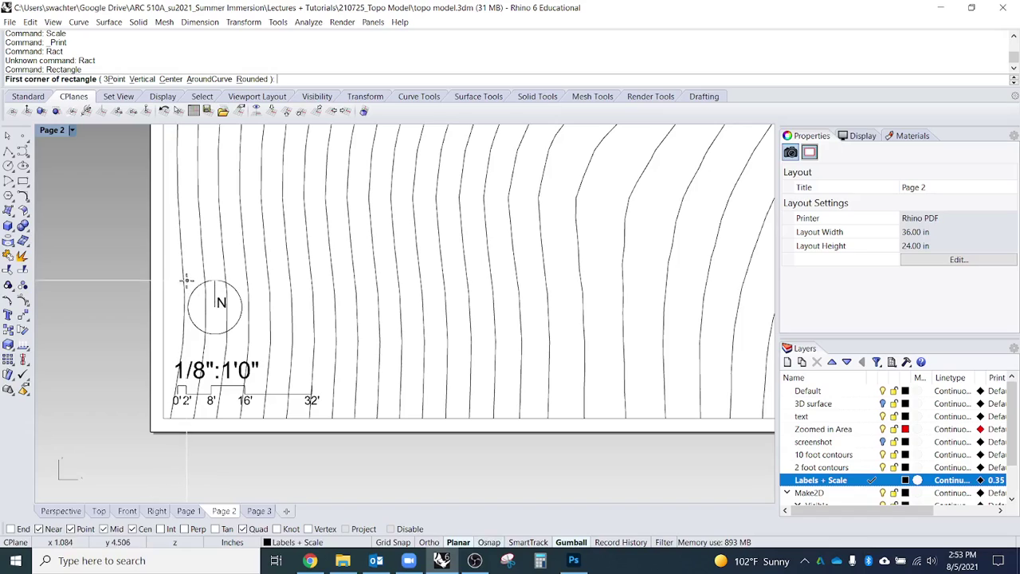
left_click(168, 277)
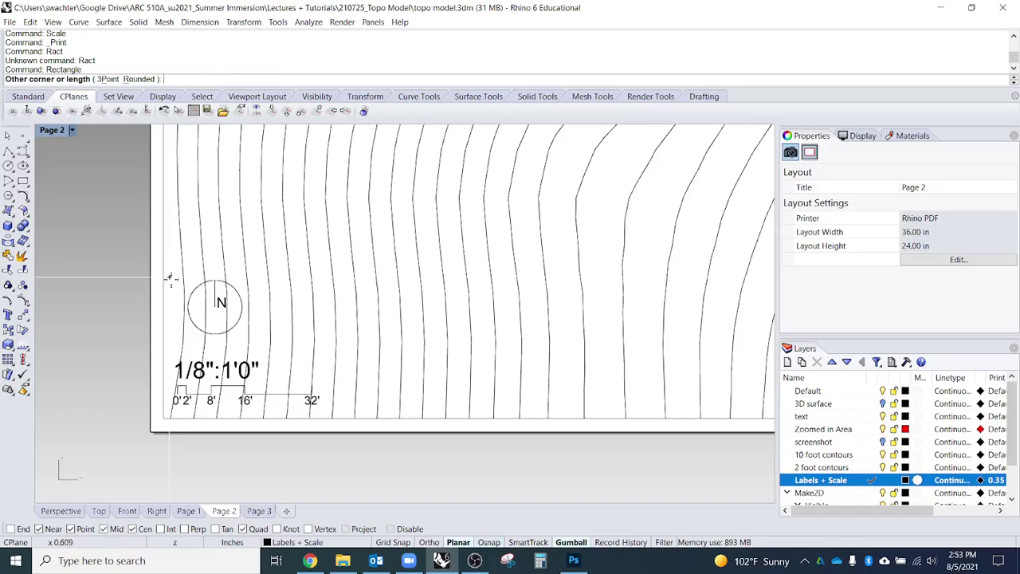
left_click(340, 412)
Step: Fill the rectangle around the annotations with a Solid hatch
left_click(341, 413)
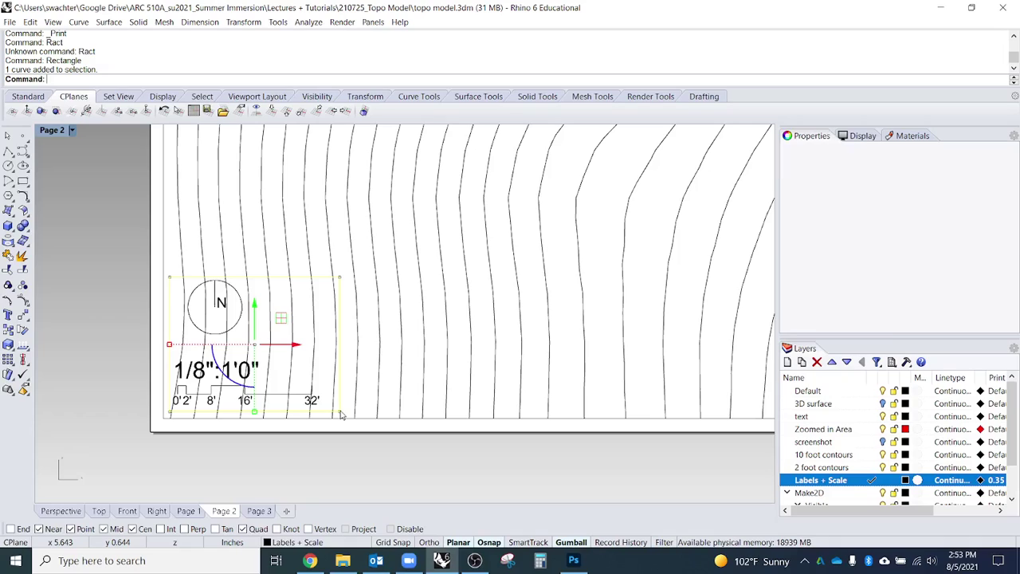
key("Return")
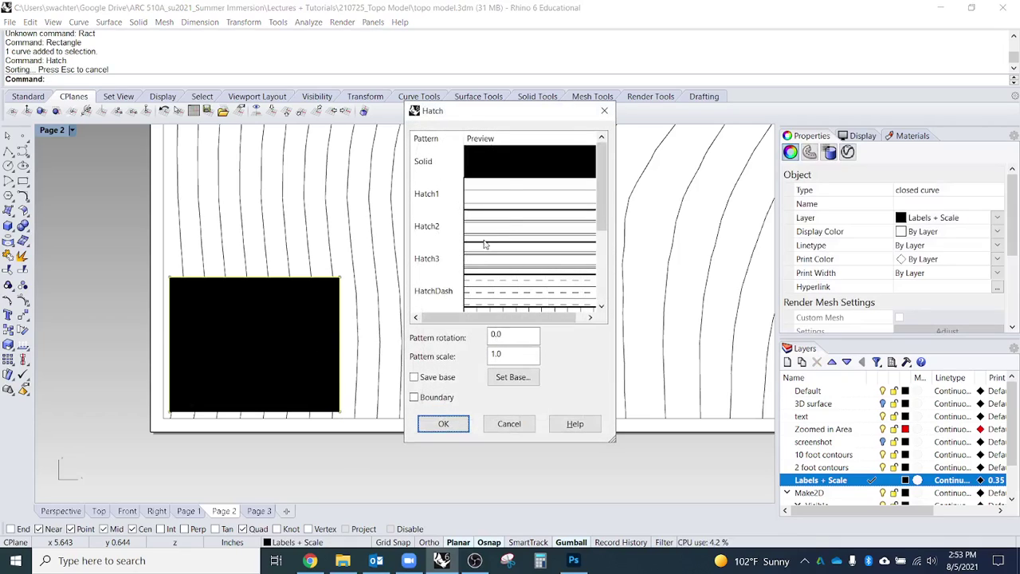
left_click(497, 169)
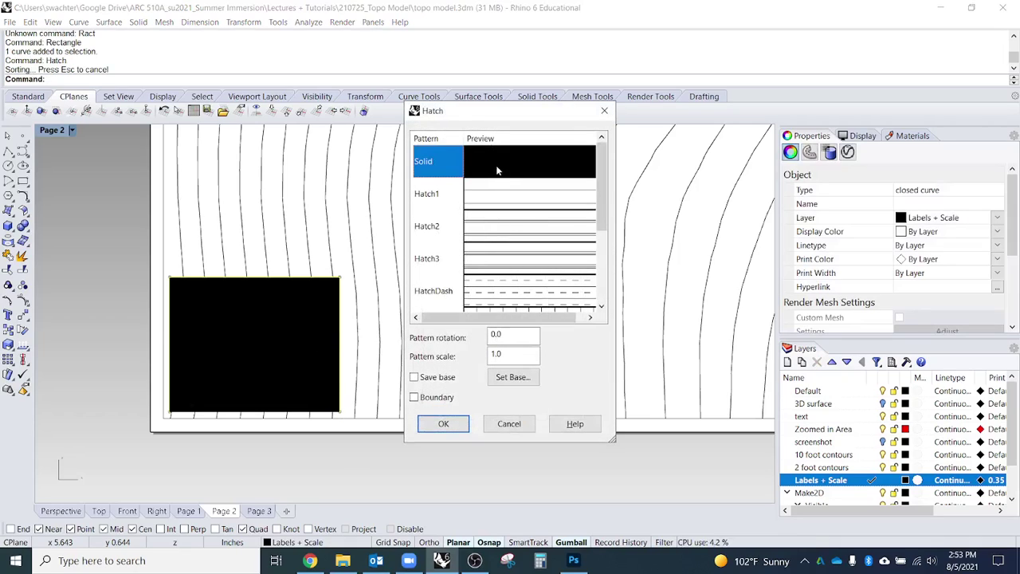
left_click(443, 423)
Step: Set the print color of the solid hatch to White, overriding its layer setting
left_click(291, 335)
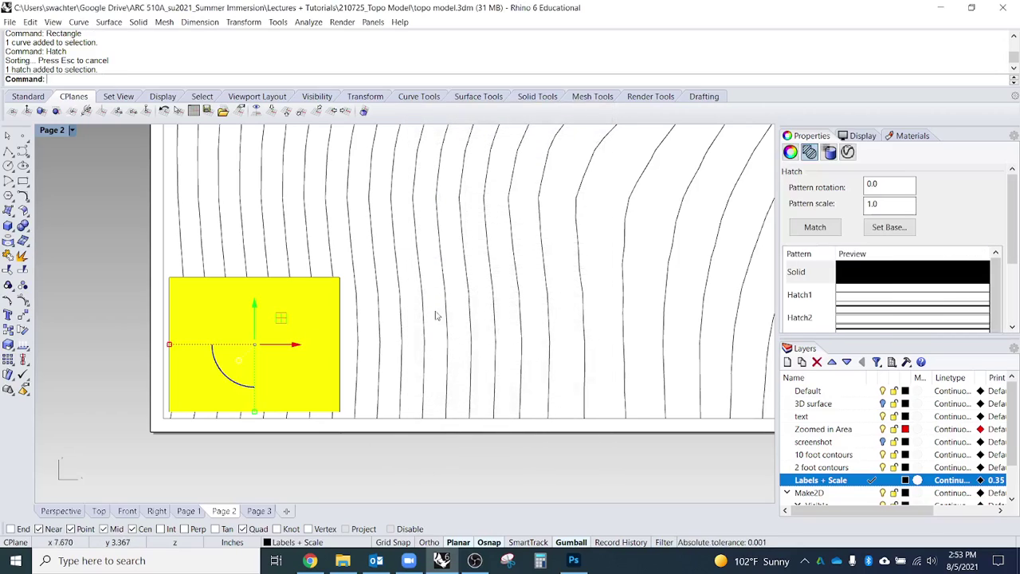
left_click(790, 153)
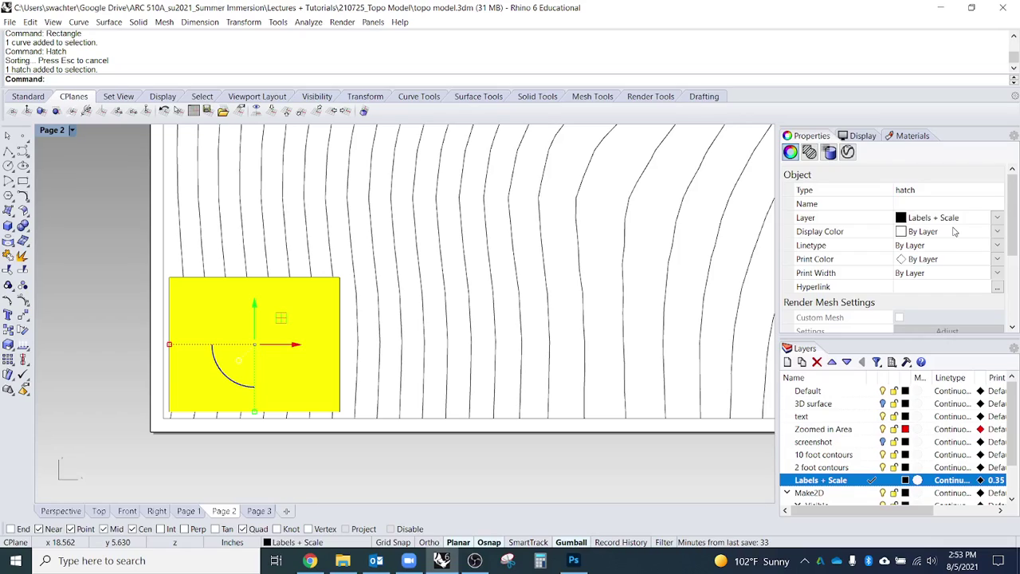
left_click(950, 261)
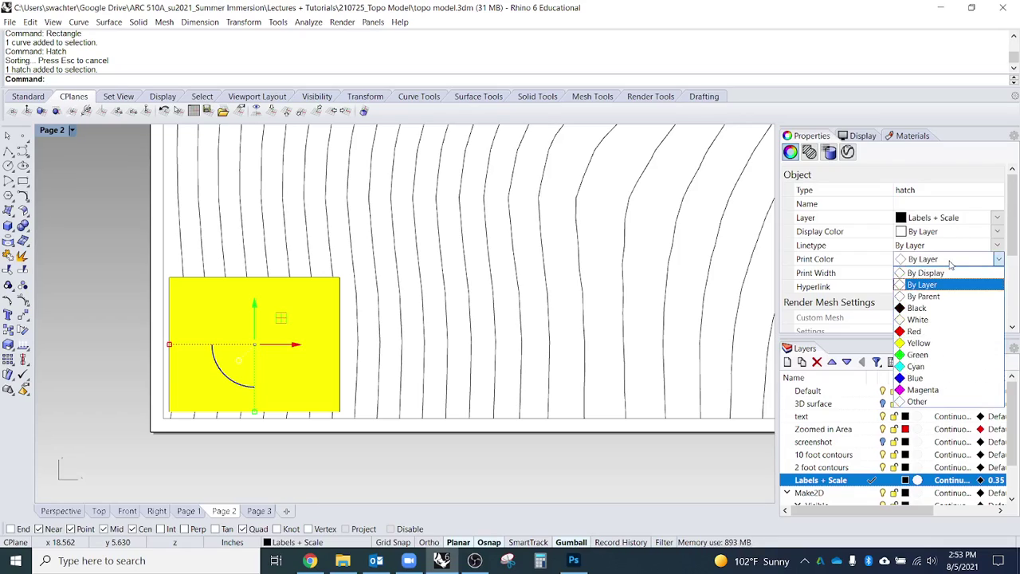
left_click(918, 319)
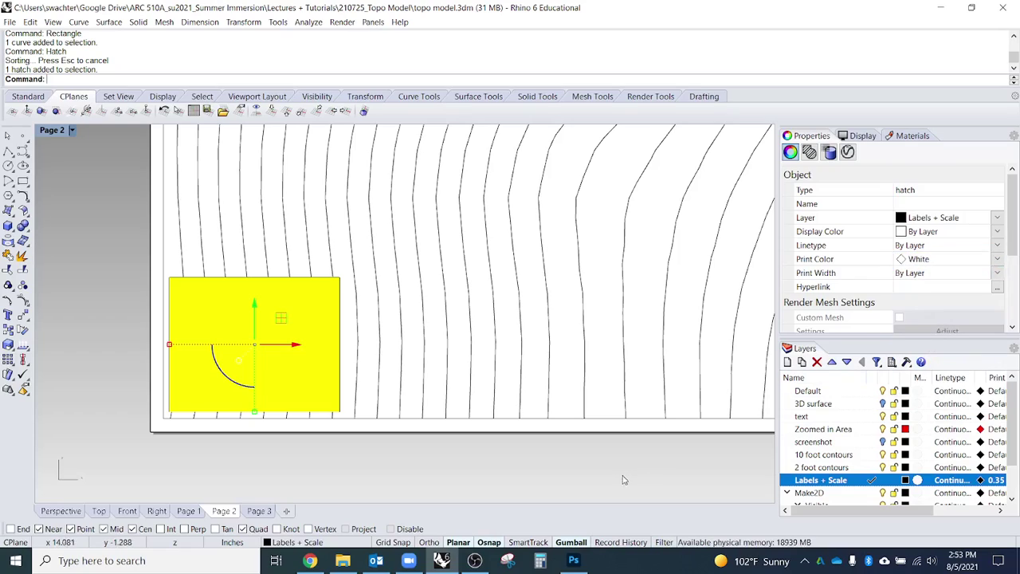
left_click(590, 498)
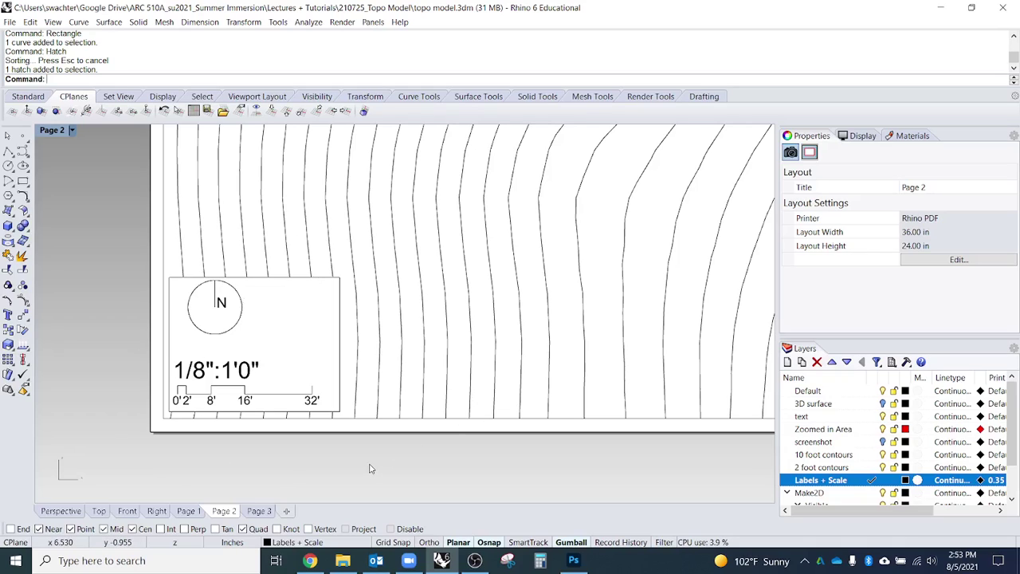
Step: Move the 1/8":1'0" scale label slightly up, away from the graphic scale bar
scroll(240, 400, "up", 3)
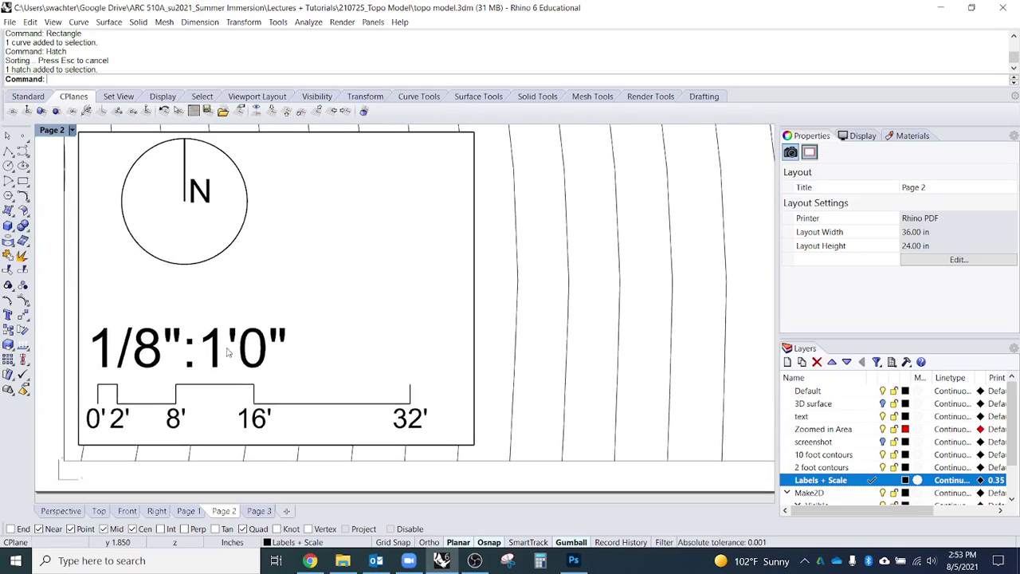
left_click(222, 357)
left_click(239, 380)
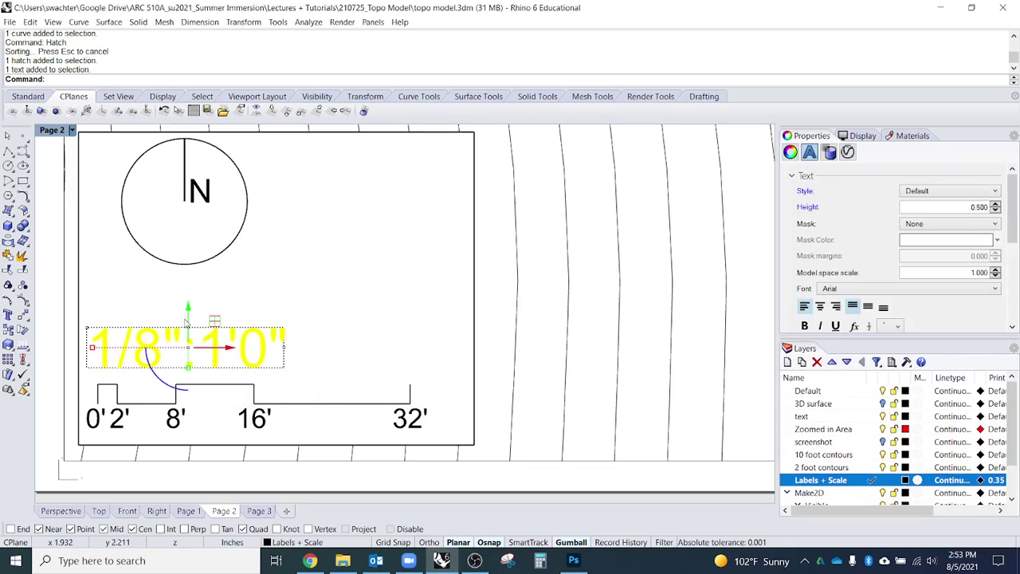
left_click_drag(188, 321, 188, 306)
scroll(333, 368, "down", 6)
right_click_drag(363, 403, 365, 416)
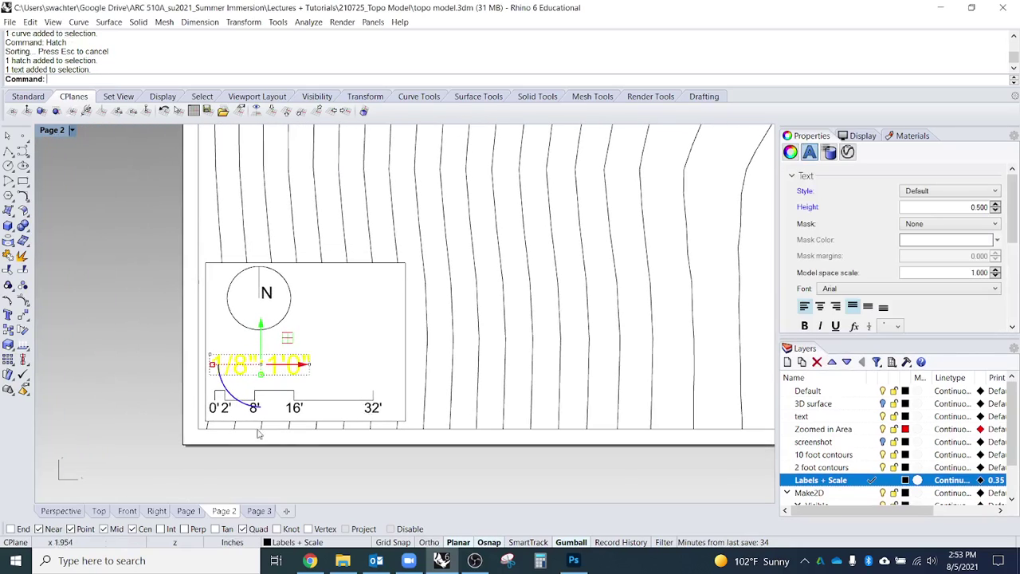
scroll(118, 403, "down", 3)
left_click(119, 403)
scroll(156, 431, "down", 3)
scroll(183, 325, "up", 7)
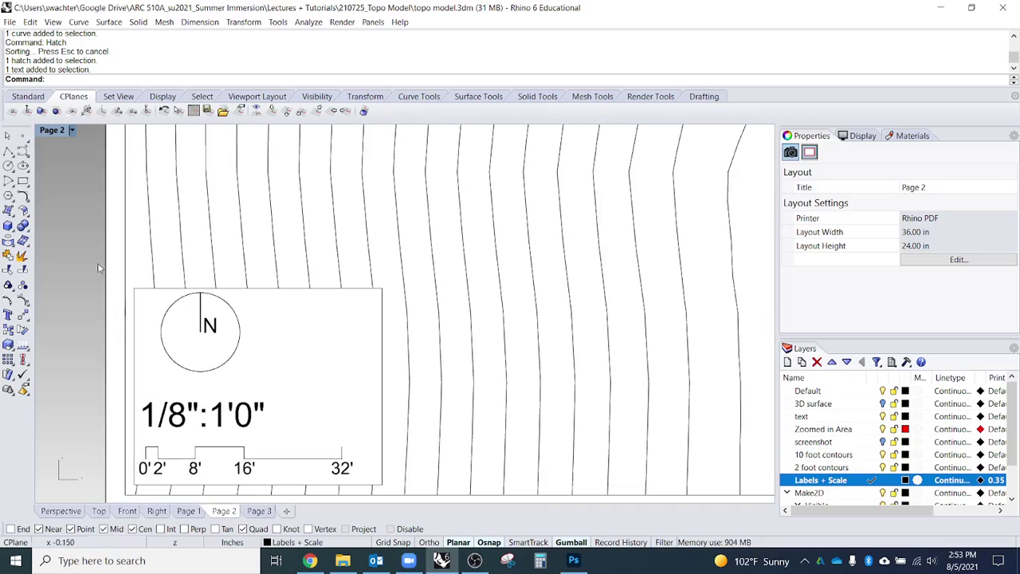
Step: Move the north arrow circle, its line and the N slightly down inside the rectangle
left_click_drag(92, 257, 320, 396)
scroll(198, 286, "up", 3)
left_click_drag(194, 288, 194, 296)
scroll(284, 298, "down", 10)
left_click(184, 326)
scroll(235, 366, "down", 5)
right_click_drag(249, 394, 191, 404)
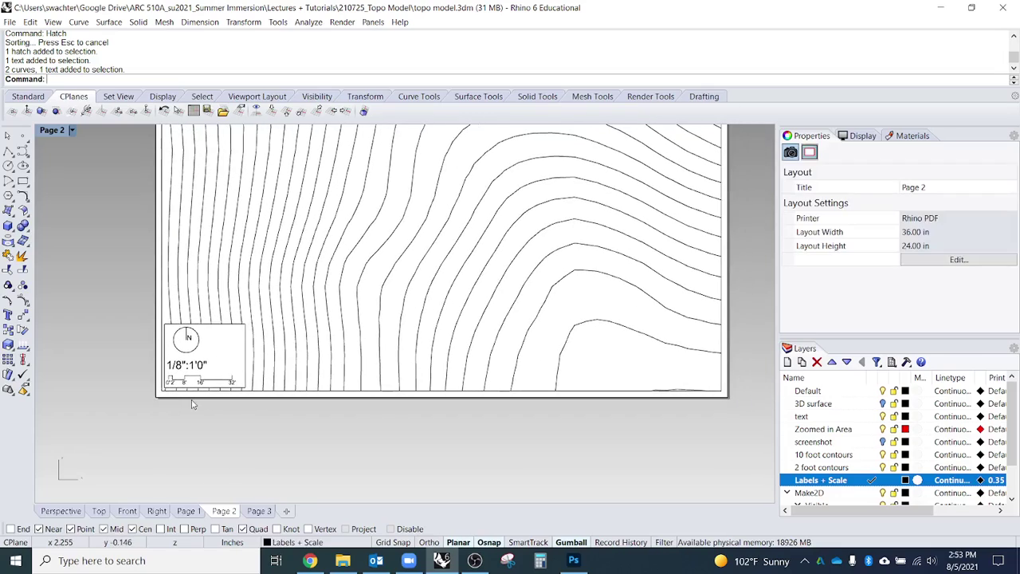
Step: Delete the white solid hatch behind the annotations
left_click(238, 355)
key("Delete")
scroll(343, 383, "up", 1)
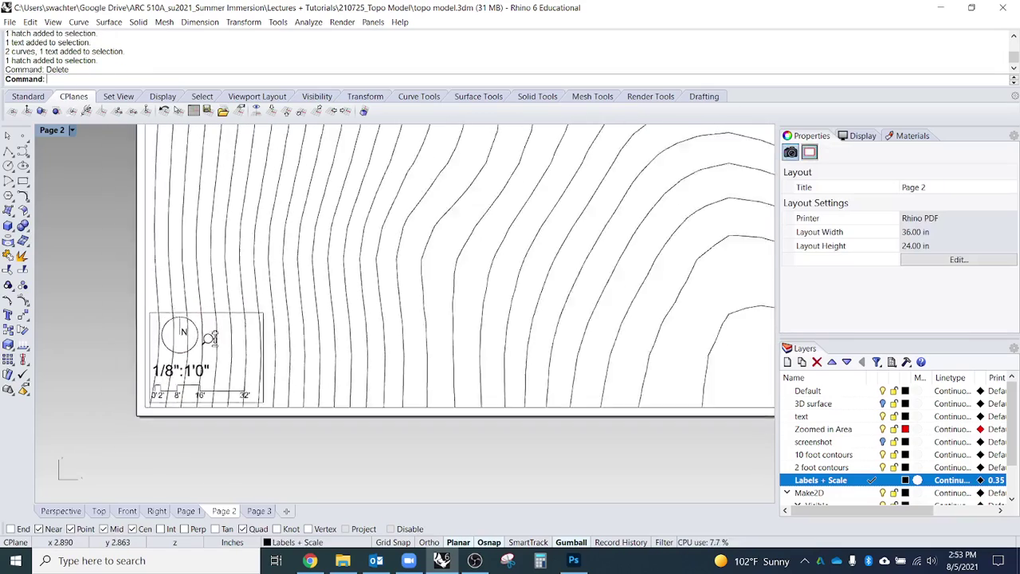
Step: Raise the bottom edge of the detail view to leave a blank strip along the bottom of the page
scroll(341, 395, "down", 3)
left_click(355, 386)
scroll(356, 387, "up", 2)
scroll(398, 384, "up", 4)
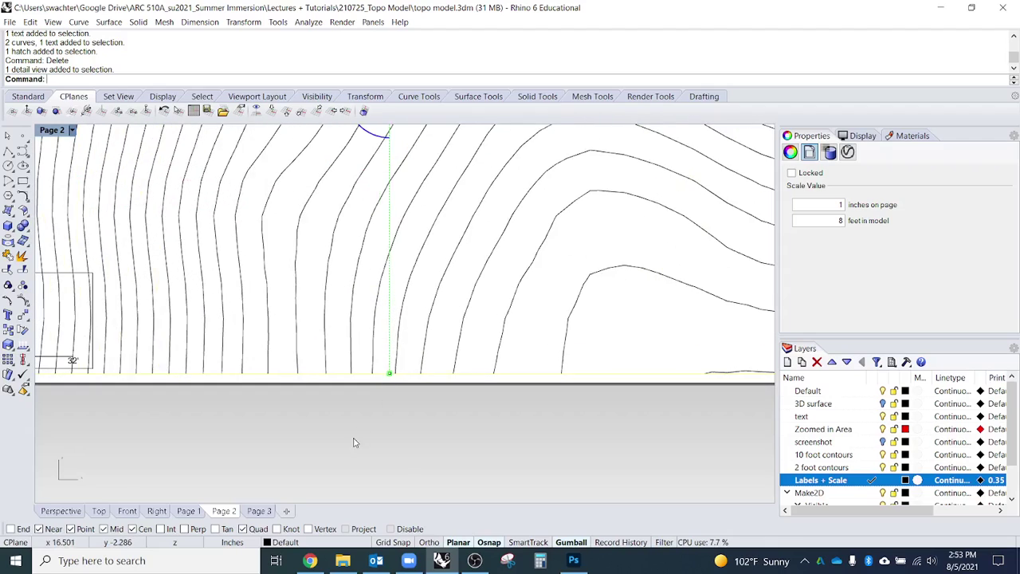
scroll(396, 355, "down", 3)
left_click_drag(391, 353, 391, 316)
left_click(381, 415)
Step: Delete the rectangle that frames the annotations
scroll(225, 369, "up", 4)
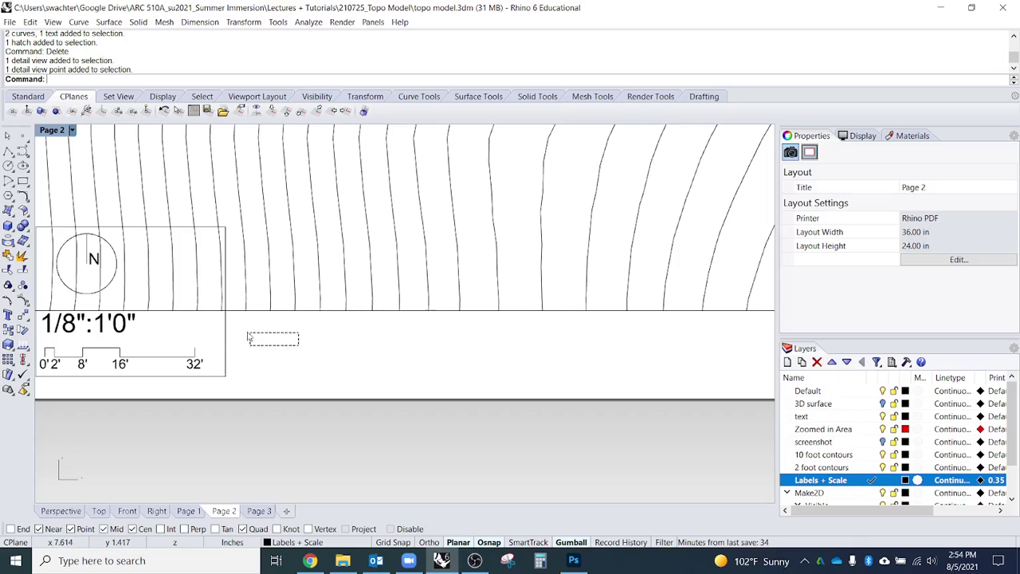
left_click_drag(249, 338, 249, 338)
key("Delete")
scroll(248, 318, "down", 2)
Step: Move the north arrow with its N down into the blank strip below the detail view
scroll(247, 263, "up", 3)
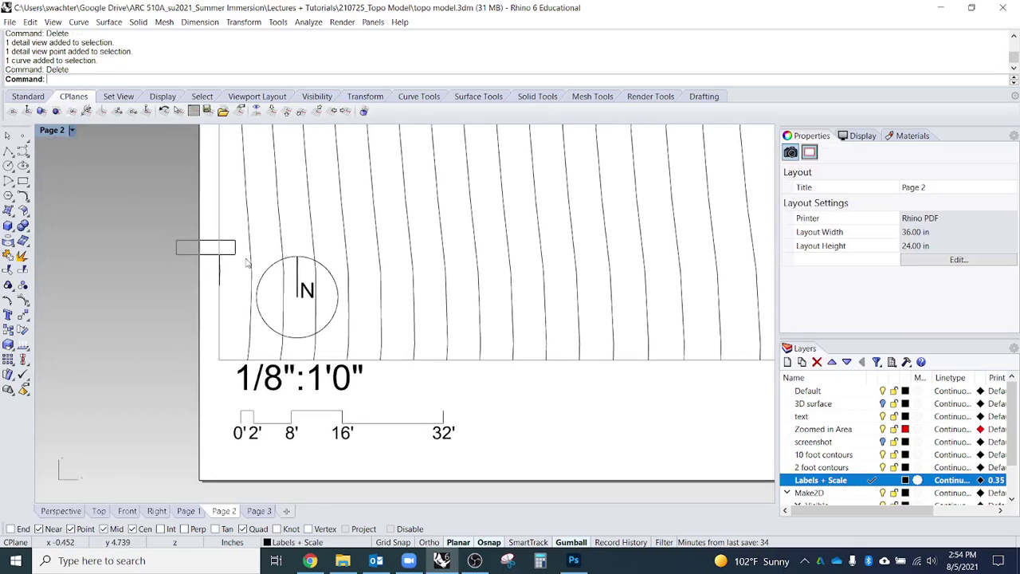
left_click_drag(247, 263, 419, 359)
left_click_drag(337, 316, 215, 425)
Step: Select the north arrow, scale label and scale bar together and nudge them into position in the strip below the detail view
scroll(281, 394, "down", 5)
left_click_drag(166, 340, 535, 478)
mouse_move(324, 407)
left_mouse_down()
mouse_move(374, 406)
mouse_move(331, 404)
left_mouse_up()
scroll(382, 403, "up", 3)
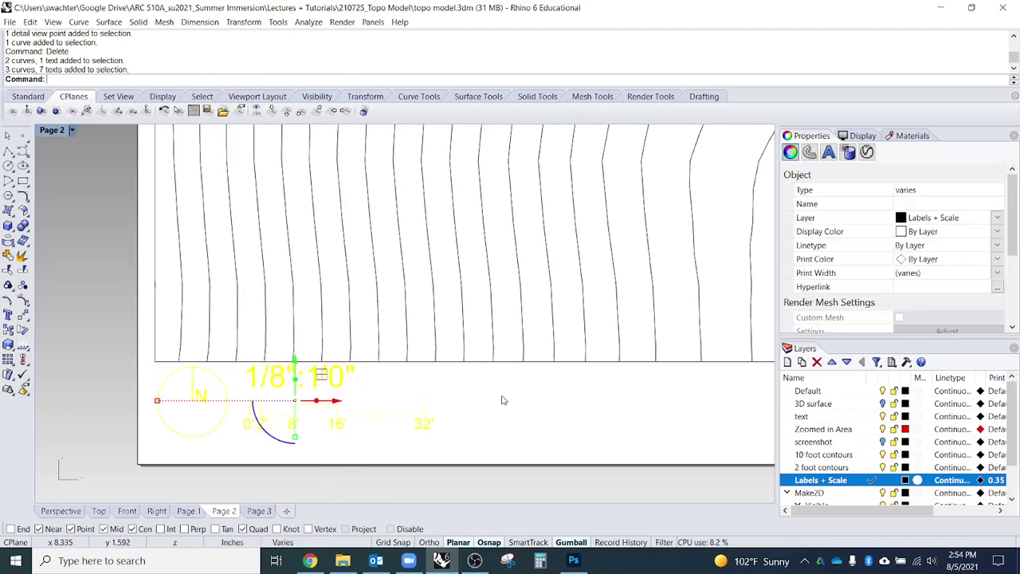
left_click(503, 398)
Step: Move the 1/8":1'0" scale label to the right, leaving room for a title above the start of the scale bar
scroll(478, 404, "down", 2)
right_click_drag(459, 414, 420, 421)
left_click(329, 396)
left_click_drag(328, 396, 445, 394)
Step: Copy the scale label to the space on its left above the scale bar and change the copy's text to Site Plan
scroll(445, 393, "up", 2)
left_click(390, 391)
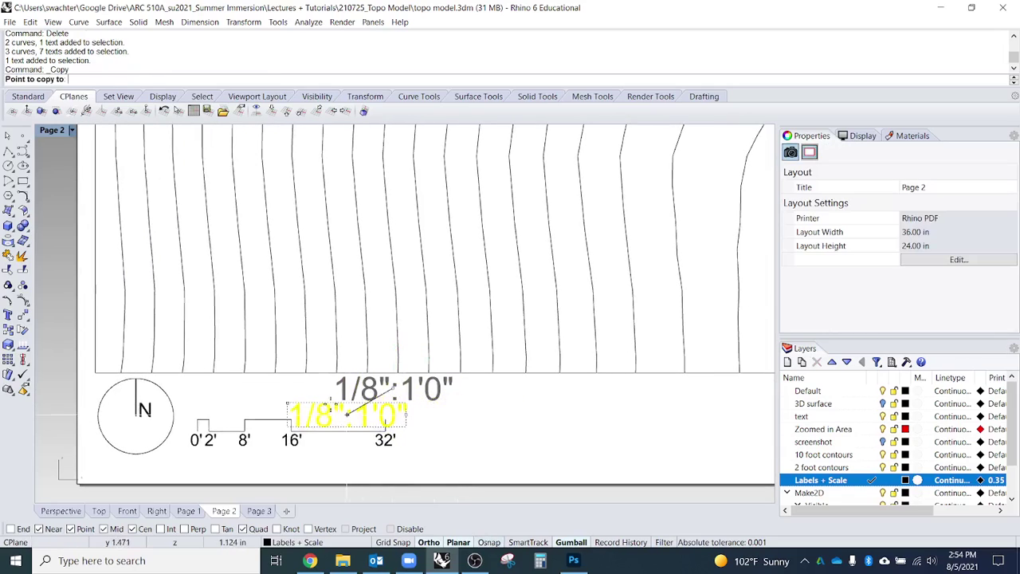
left_click(249, 388)
key("Return")
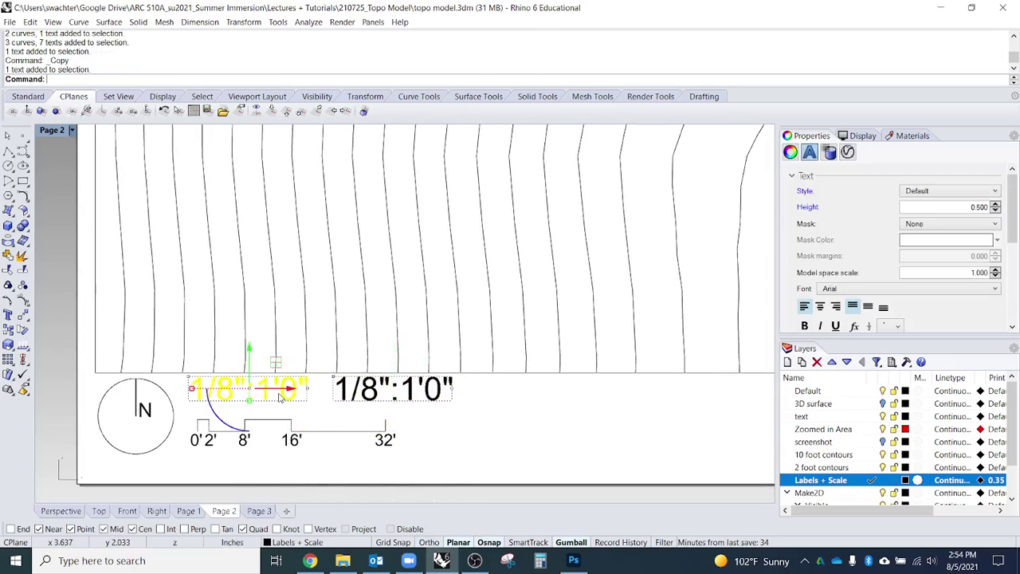
double_click(250, 389)
type("Site Plan")
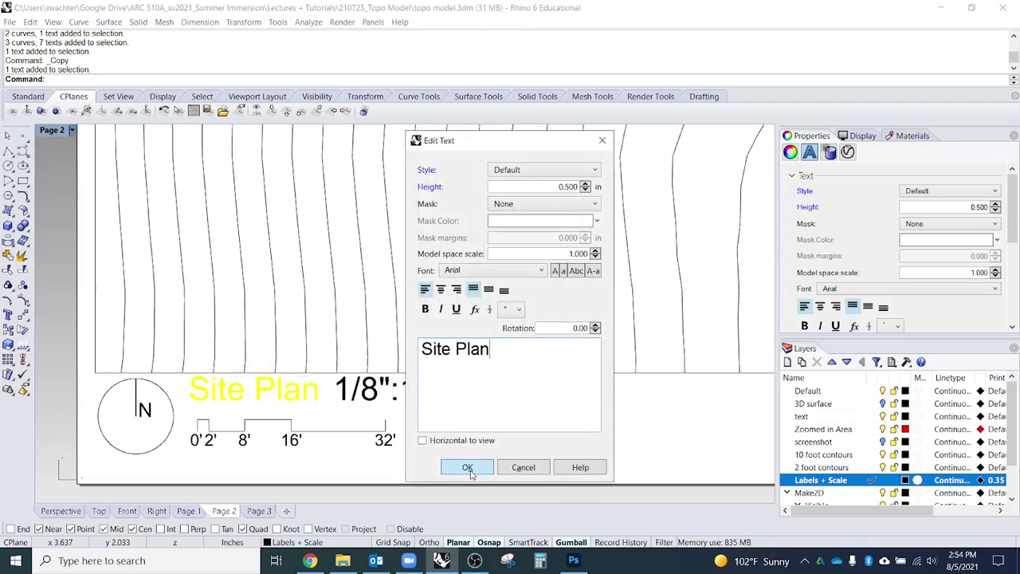
left_click(467, 467)
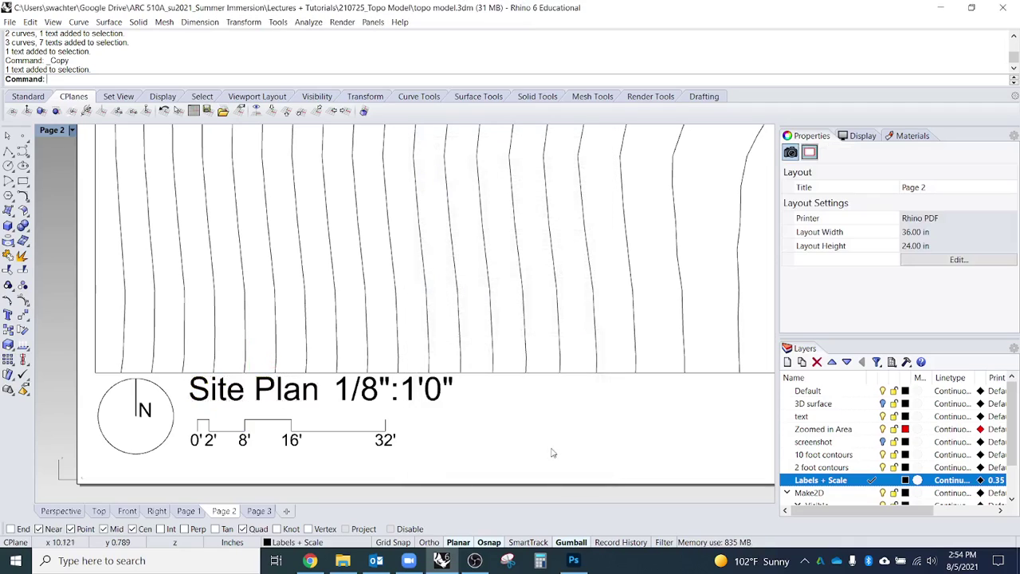
scroll(315, 454, "down", 6)
right_click_drag(316, 455, 334, 472)
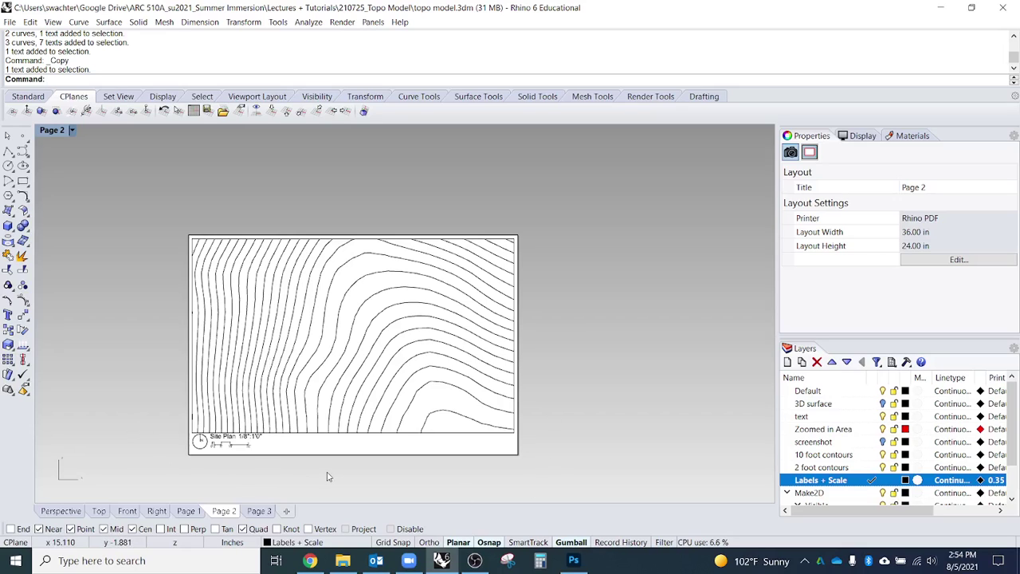
scroll(229, 423, "up", 3)
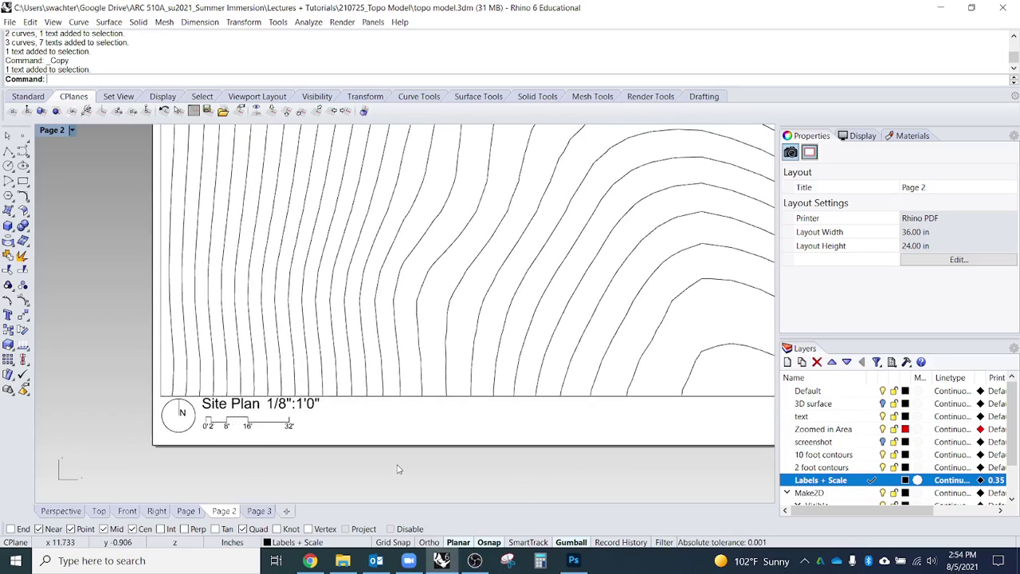